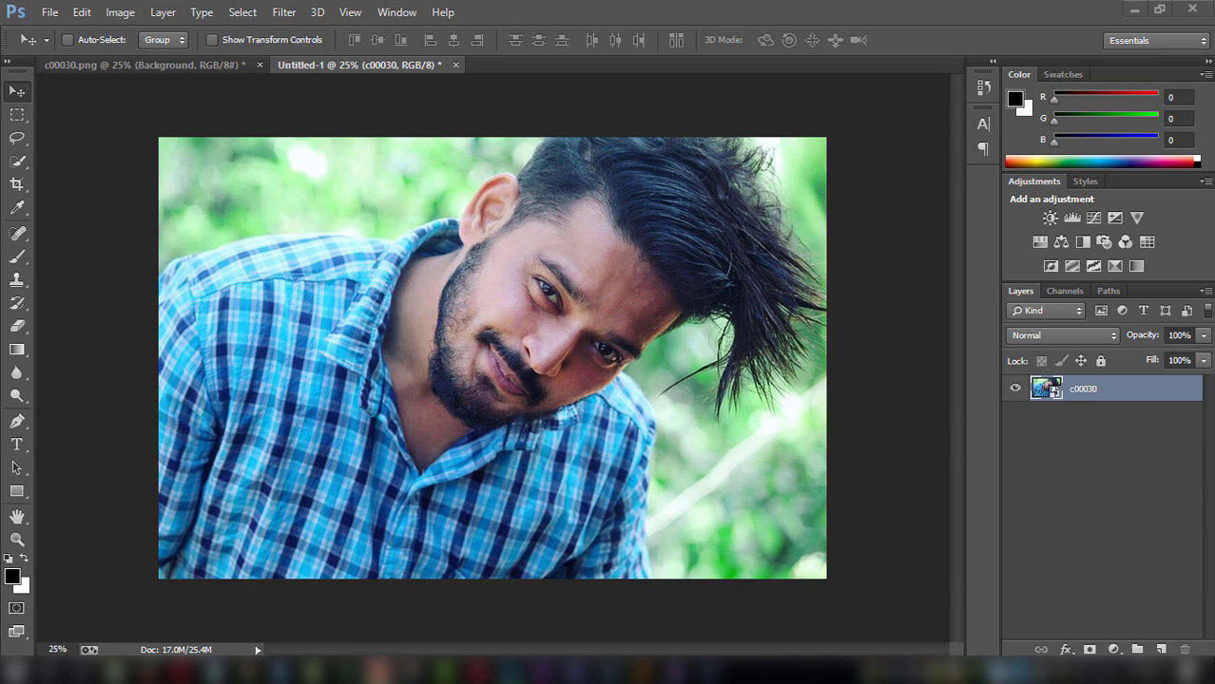
# Step: Rasterize the c00030 photo layer and duplicate it as 'c00030 copy' above the original
pyautogui.click(120, 12)
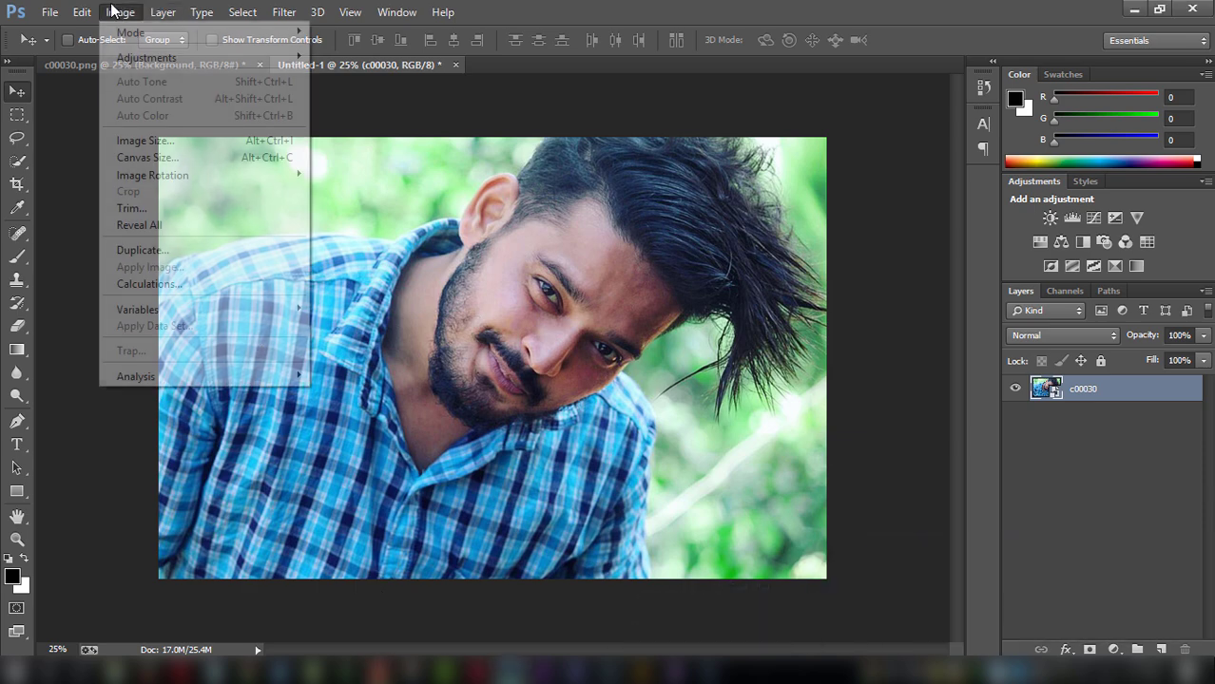
pyautogui.click(1131, 387)
pyautogui.rightClick(1131, 387)
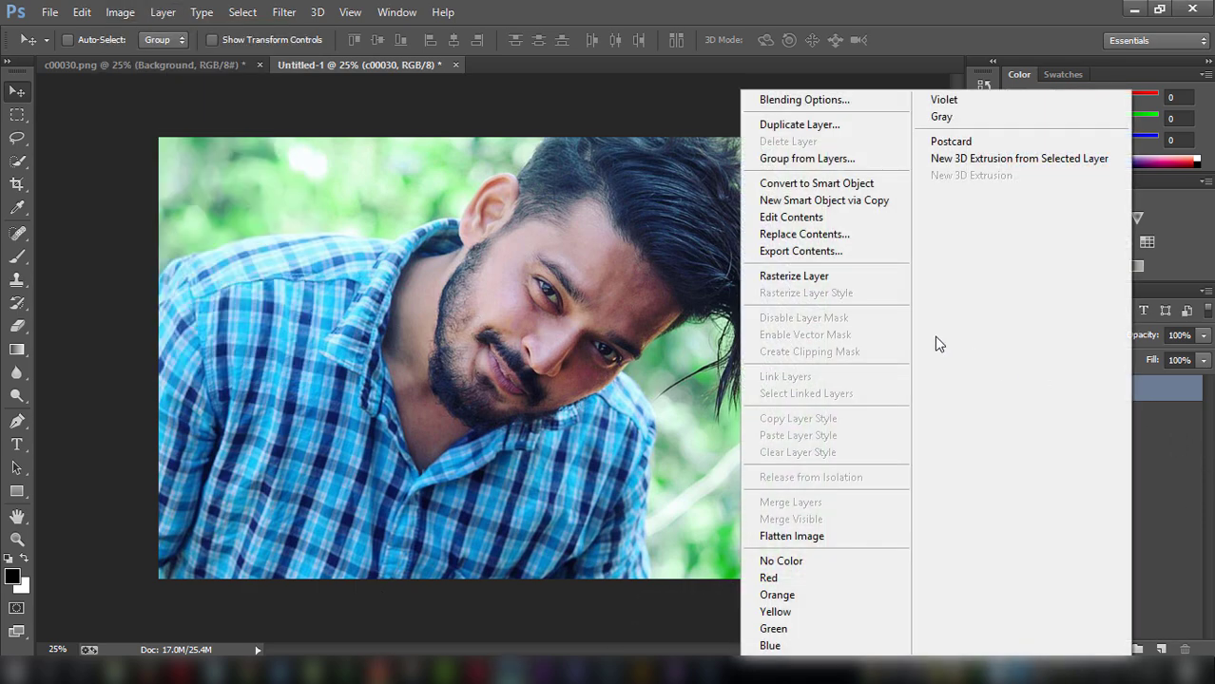
pyautogui.click(831, 278)
pyautogui.moveTo(1184, 399); pyautogui.dragTo(1162, 649)
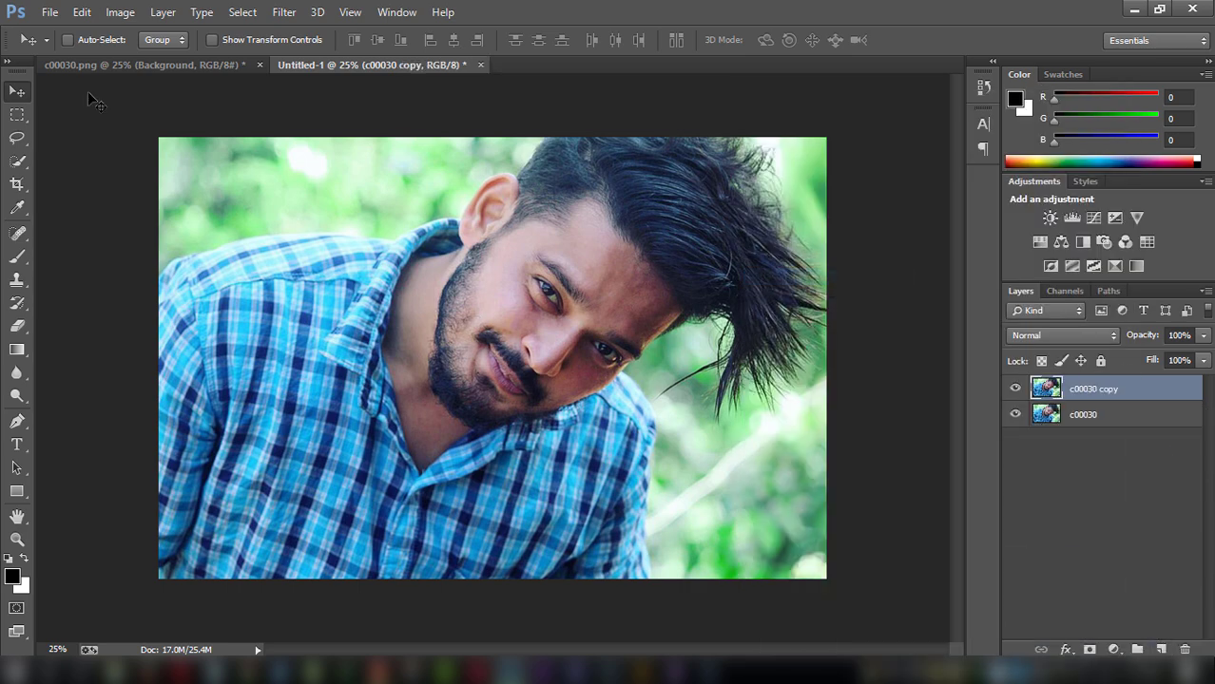
pyautogui.click(119, 11)
pyautogui.moveTo(146, 57)
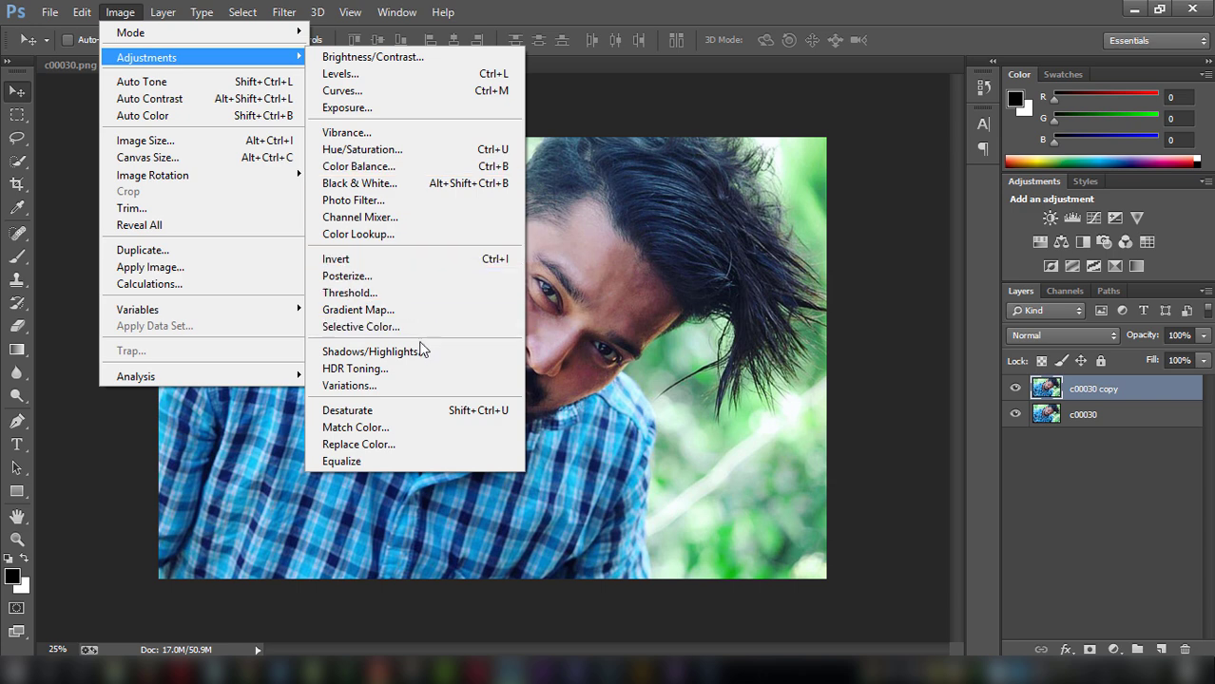
# Step: Apply Shadows/Highlights to the copy layer with Shadows 3% and Highlights 33%
pyautogui.click(429, 353)
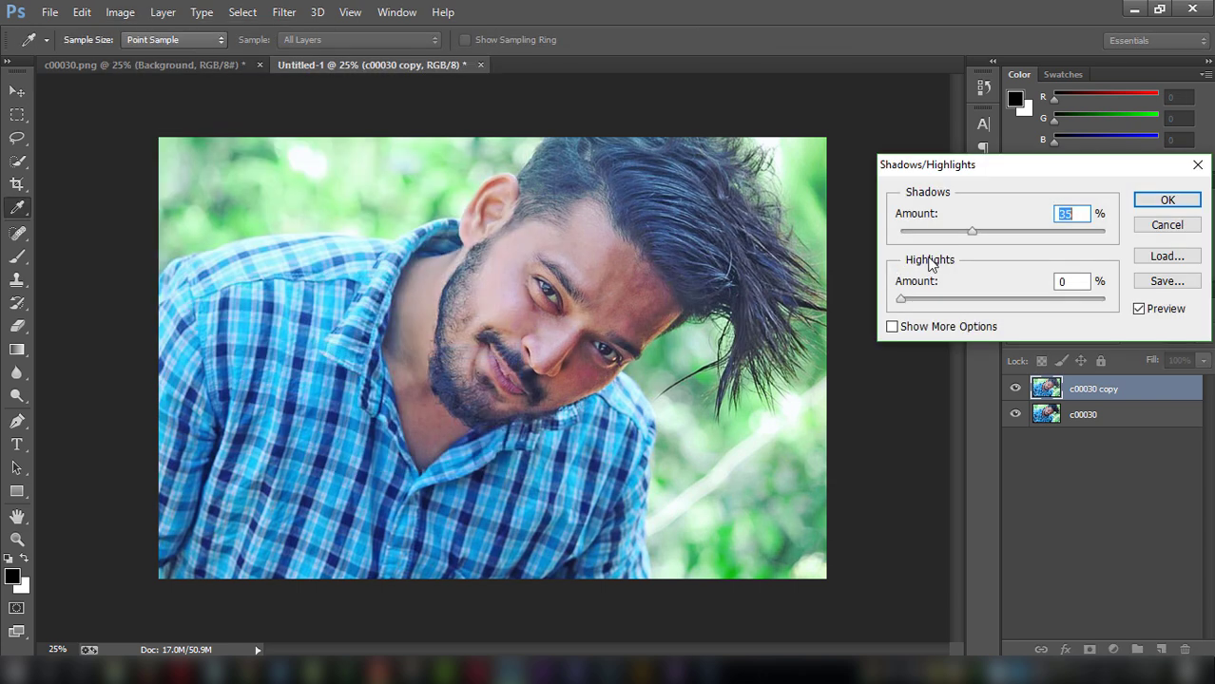
pyautogui.moveTo(913, 306); pyautogui.dragTo(970, 302)
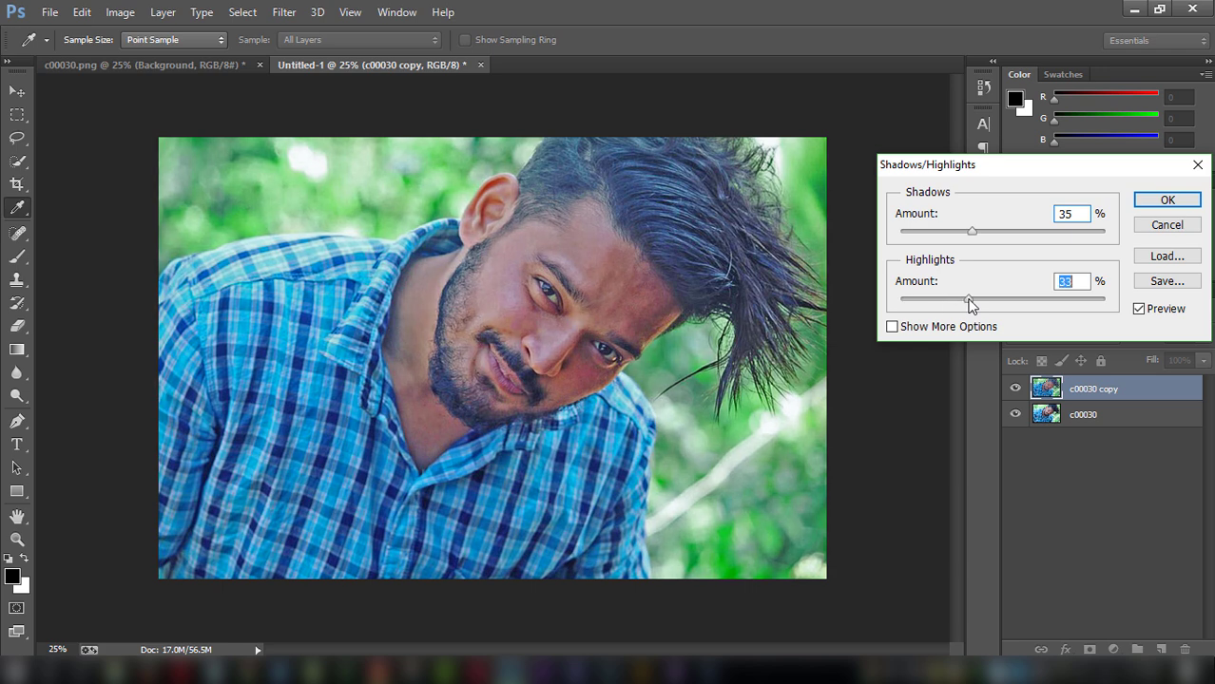
pyautogui.moveTo(972, 233)
pyautogui.mouseDown()
pyautogui.moveTo(865, 223)
pyautogui.moveTo(925, 233)
pyautogui.moveTo(908, 232)
pyautogui.mouseUp()
pyautogui.click(1145, 205)
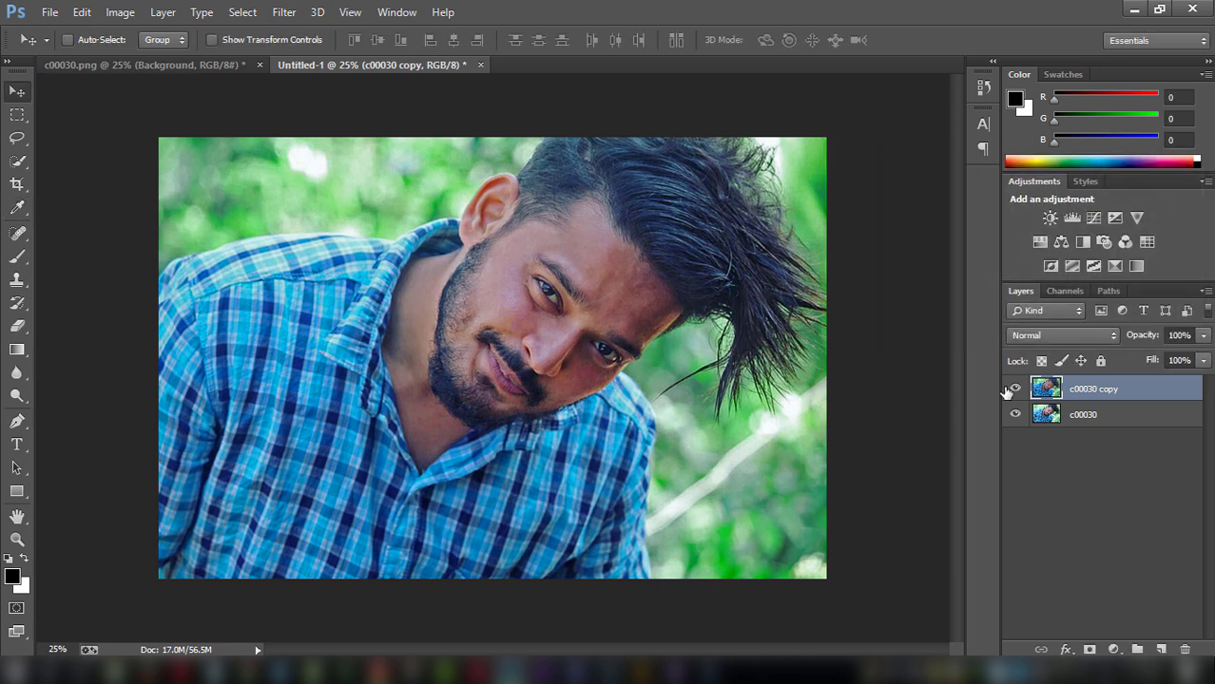
# Step: Erase the darkened copy over the eye, cheek and nose with an 82%-opacity eraser
pyautogui.click(1009, 389)
pyautogui.click(1013, 389)
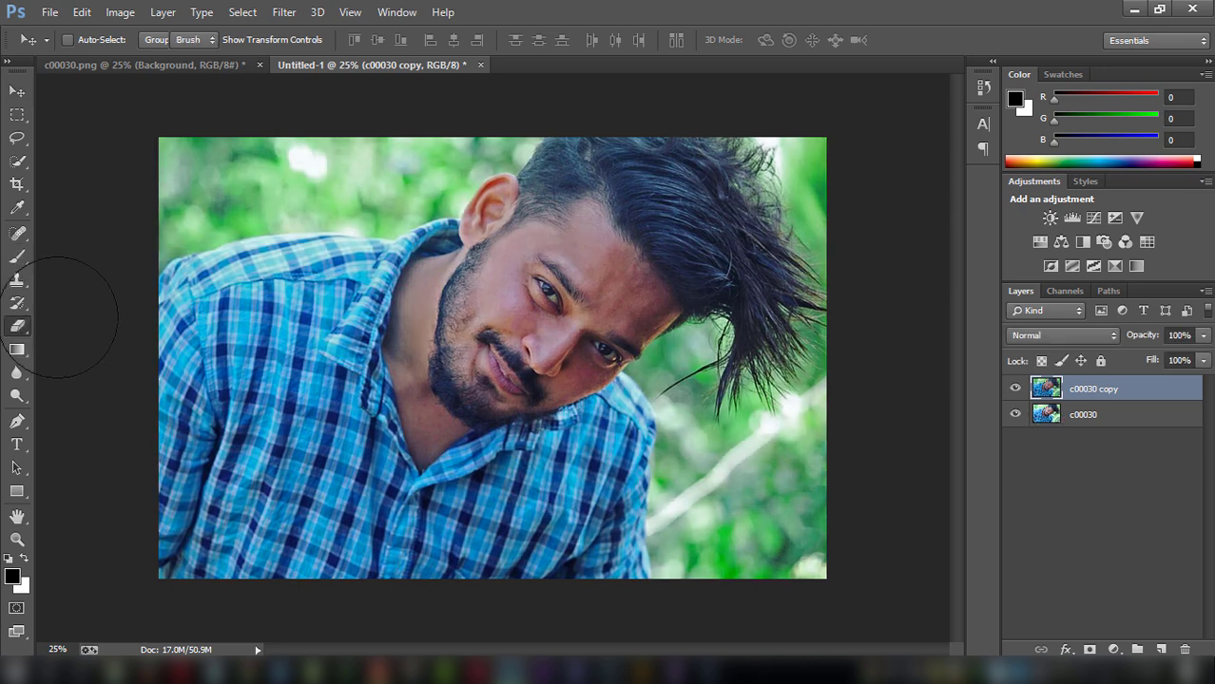
pyautogui.click(17, 325)
pyautogui.moveTo(495, 297); pyautogui.dragTo(564, 286)
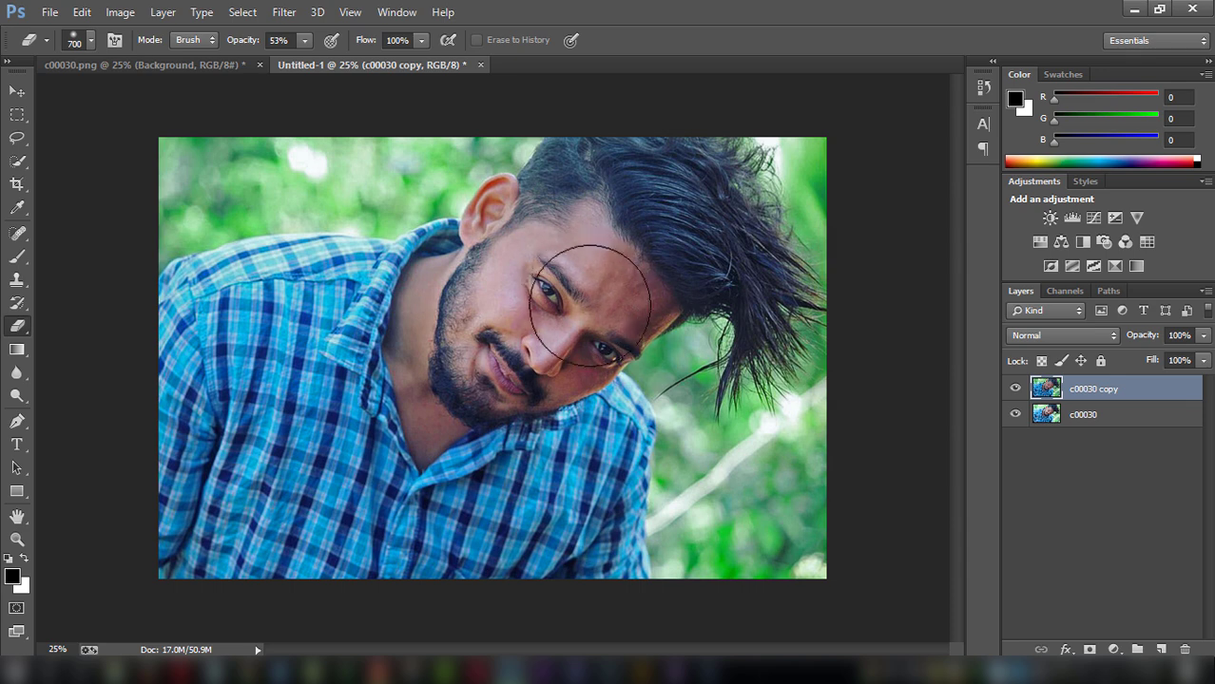
pyautogui.moveTo(305, 41); pyautogui.dragTo(331, 59)
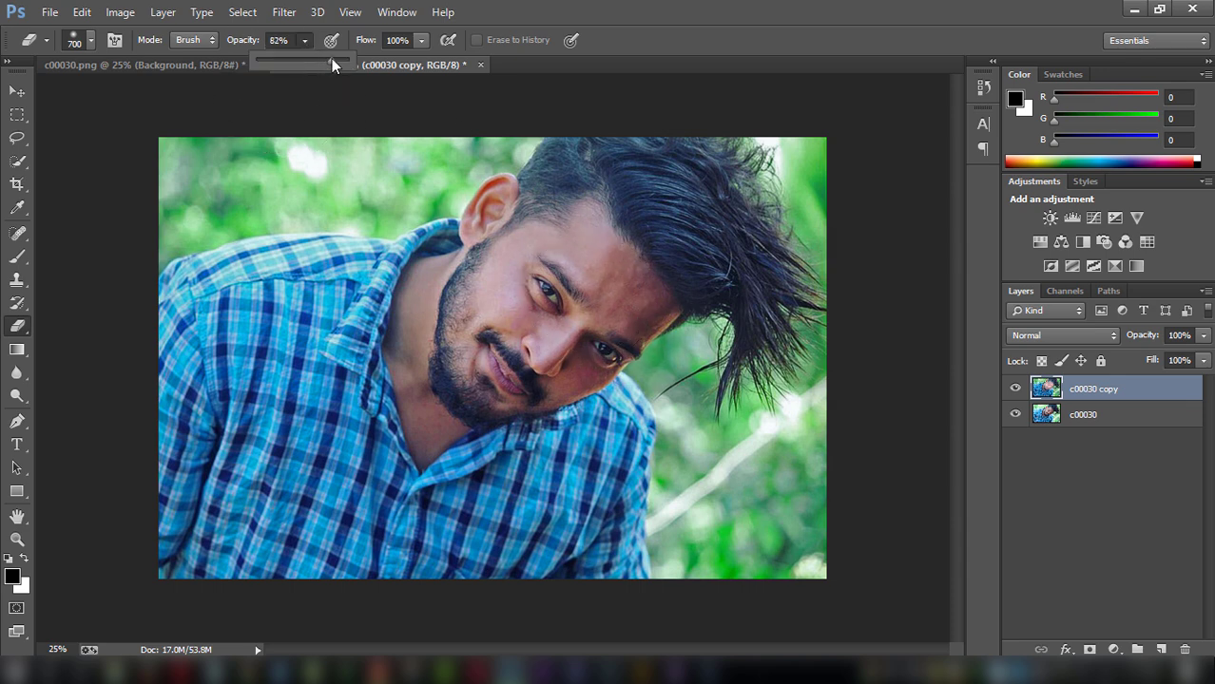
pyautogui.moveTo(490, 211)
pyautogui.mouseDown()
pyautogui.moveTo(533, 334)
pyautogui.moveTo(449, 414)
pyautogui.moveTo(455, 377)
pyautogui.mouseUp()
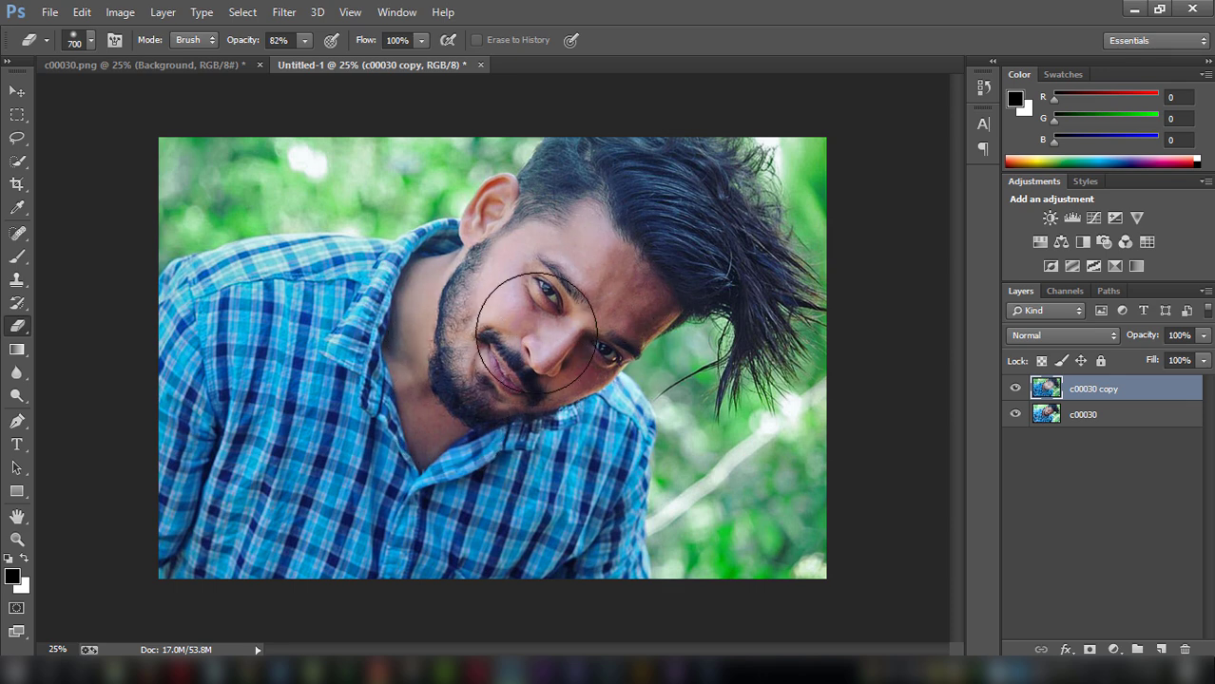
# Step: Merge the retouched copy down and duplicate the merged photo layer
pyautogui.rightClick(1152, 392)
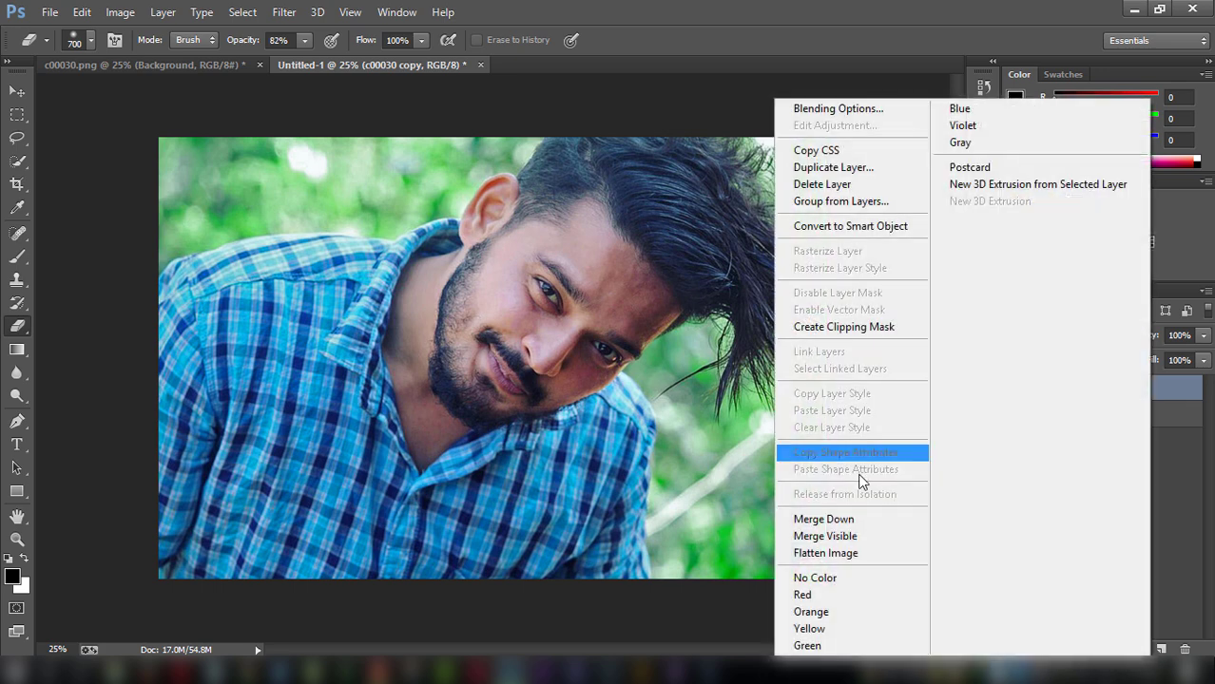
pyautogui.click(796, 520)
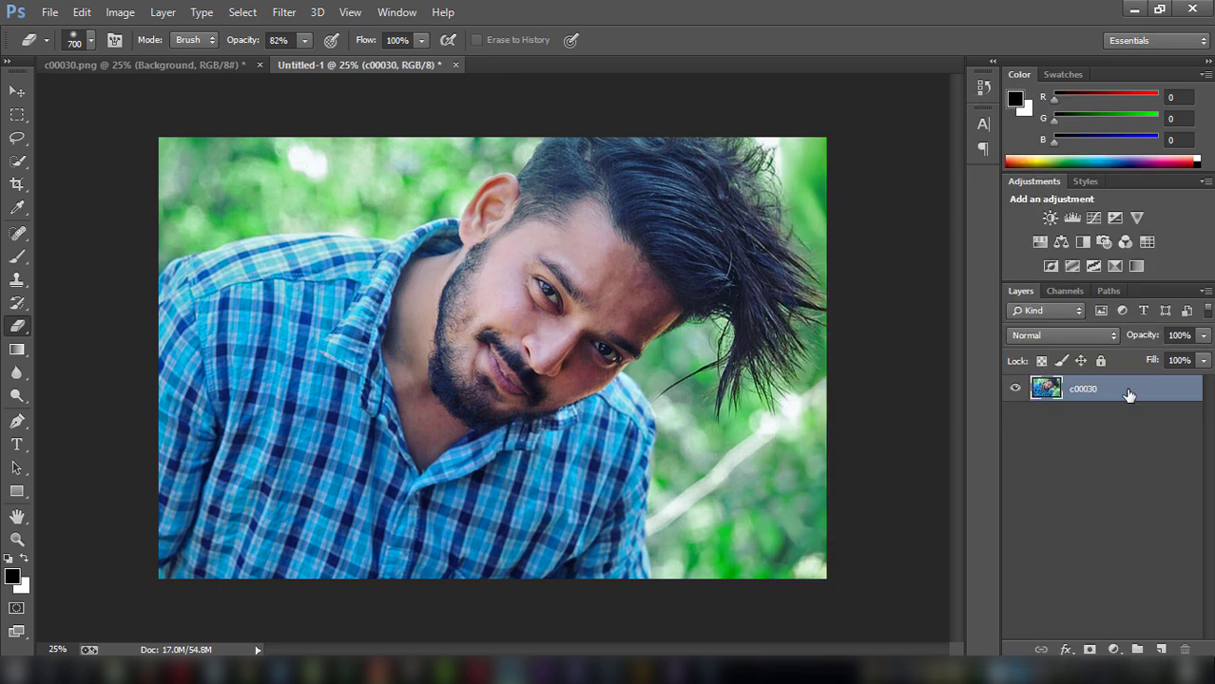
pyautogui.moveTo(1128, 394); pyautogui.dragTo(1160, 649)
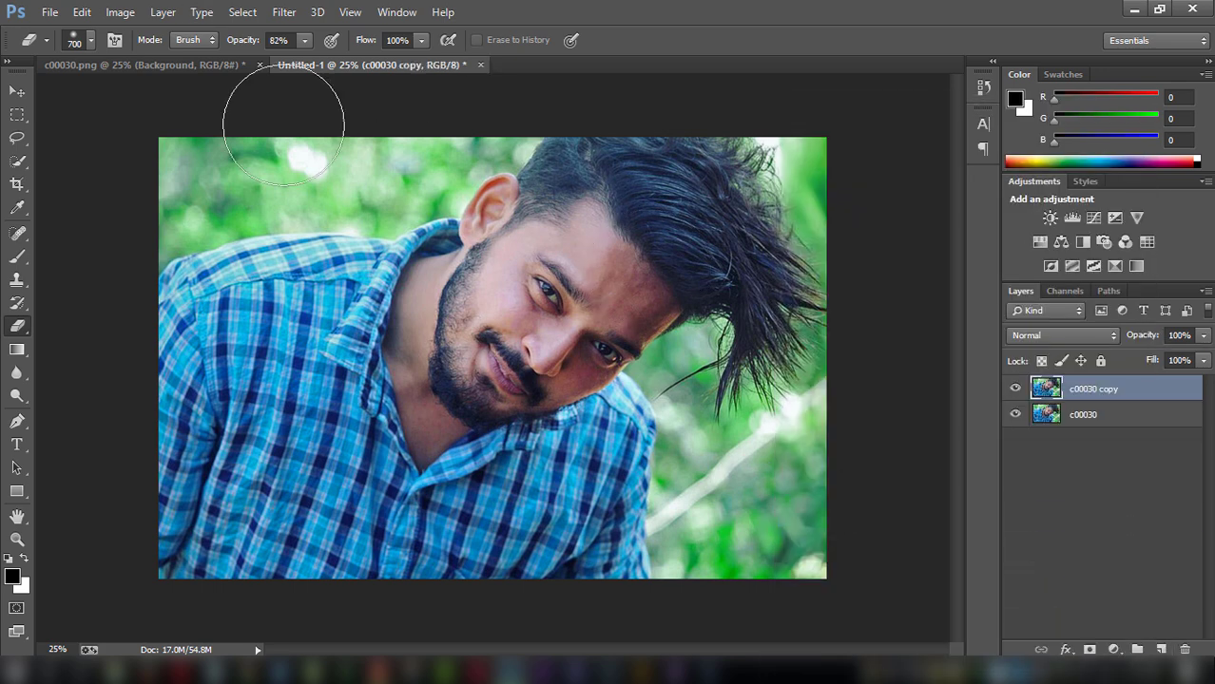
# Step: Open and cancel Camera Raw, then apply a crop that trims the blank borders
pyautogui.click(284, 11)
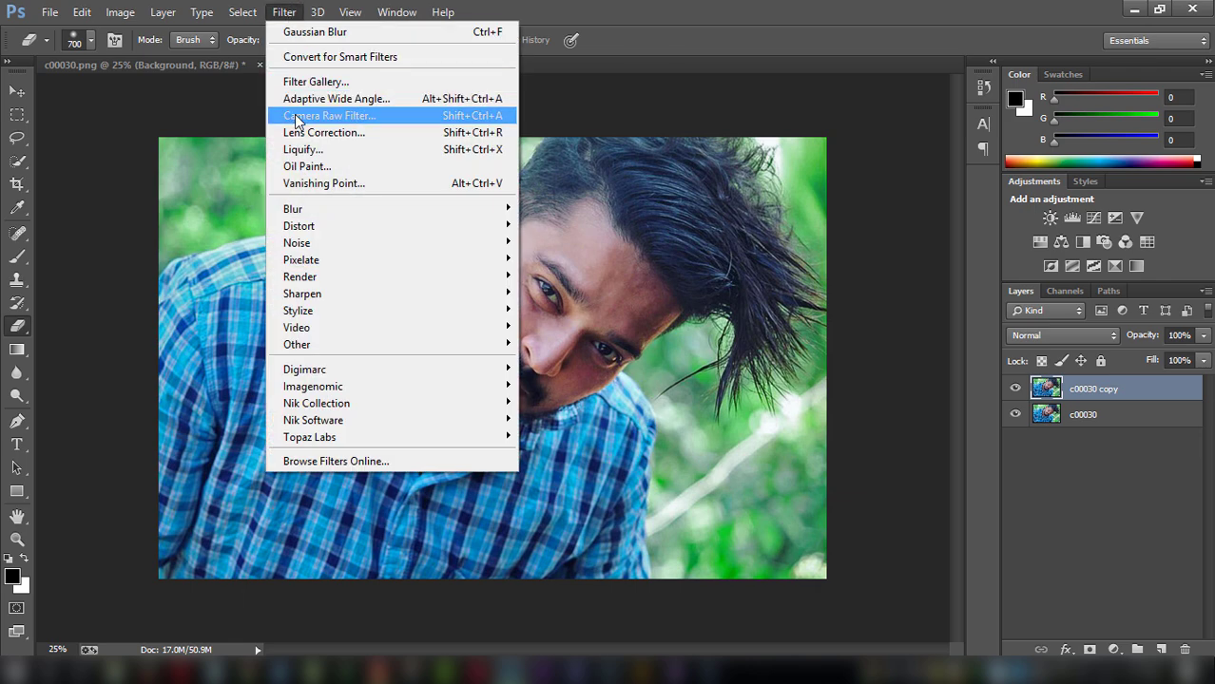
pyautogui.click(296, 116)
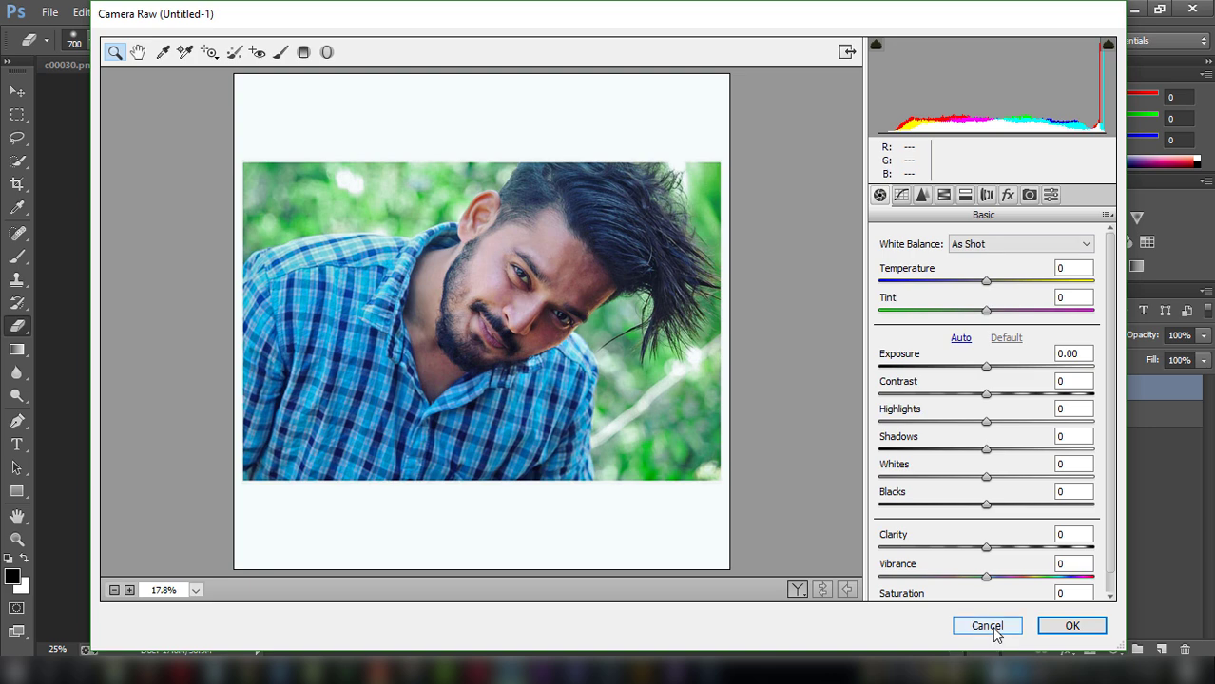
pyautogui.click(989, 626)
pyautogui.click(19, 187)
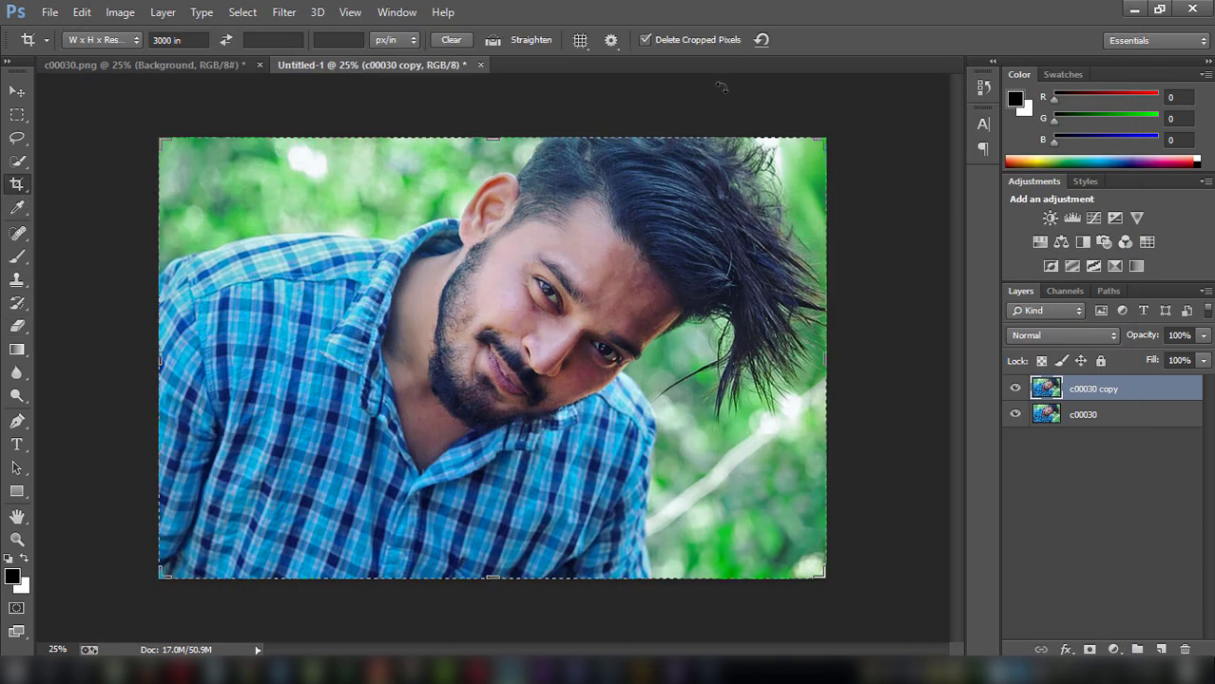
pyautogui.click(825, 135)
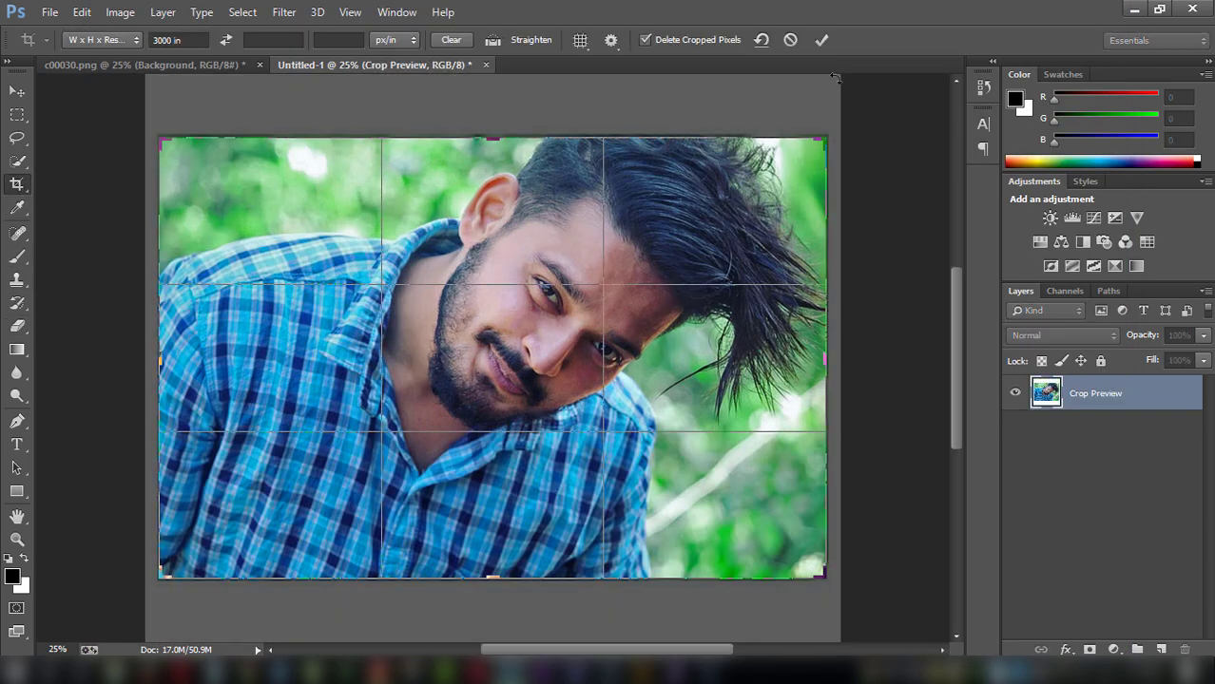
pyautogui.click(823, 38)
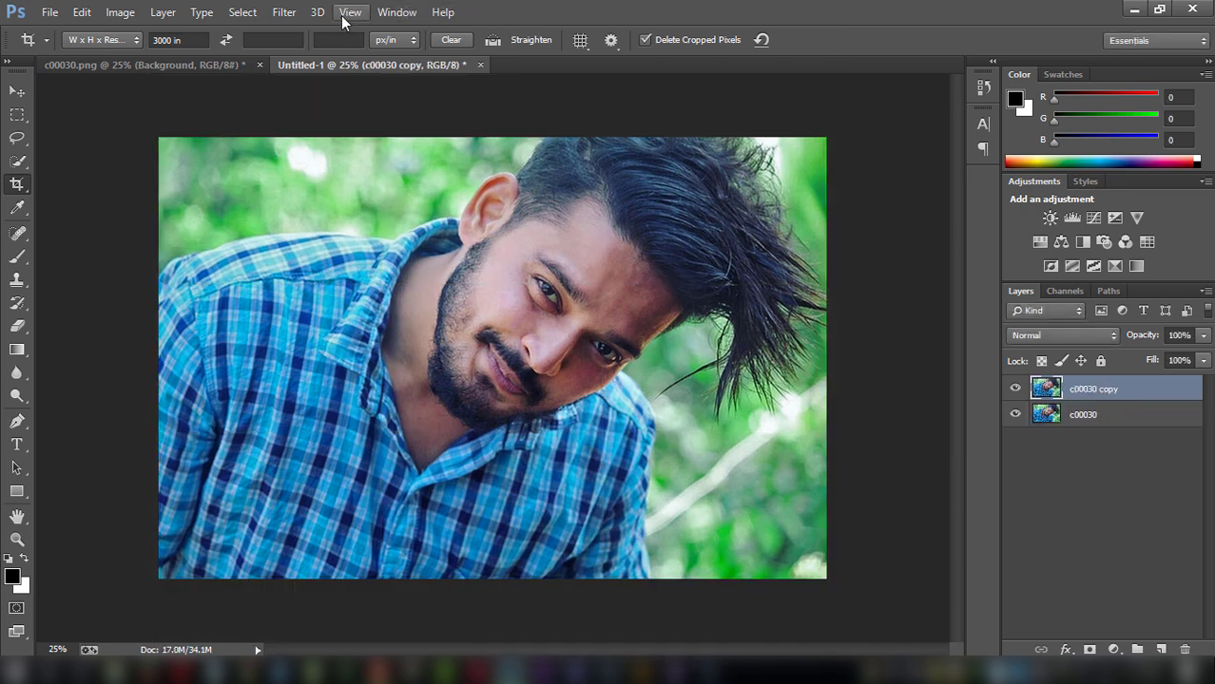
pyautogui.click(284, 12)
# Step: Open the Camera Raw filter and cycle the Before/After layouts back to single preview
pyautogui.click(296, 115)
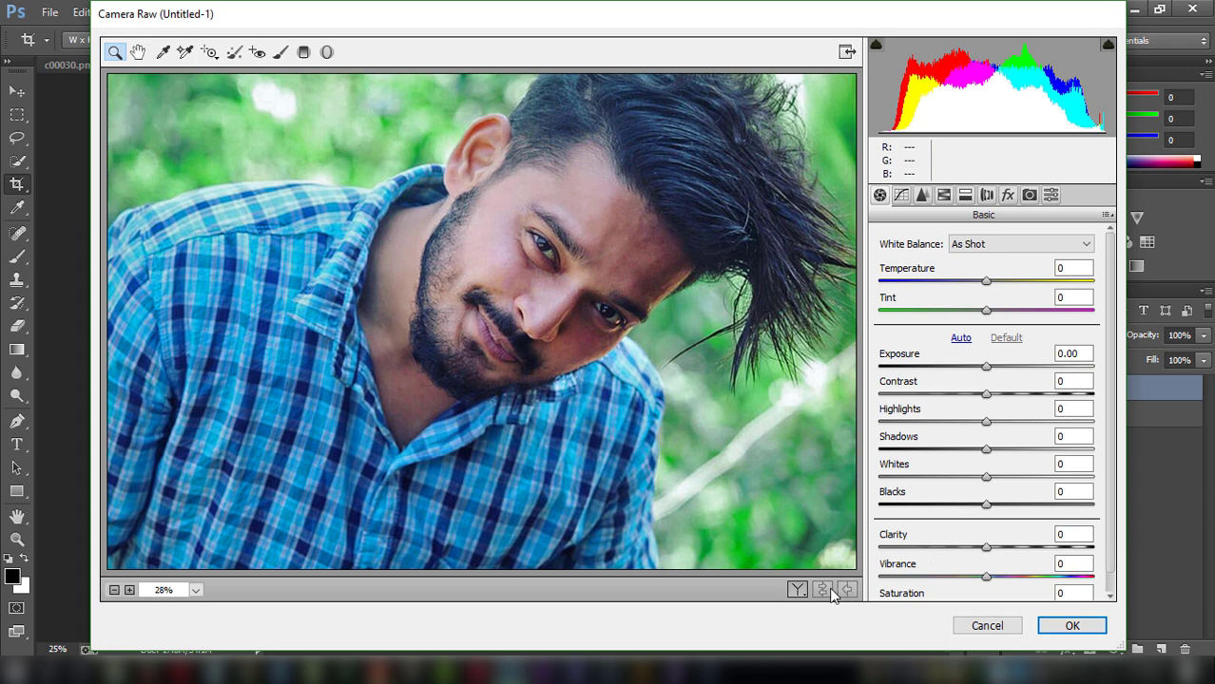
pyautogui.click(796, 590)
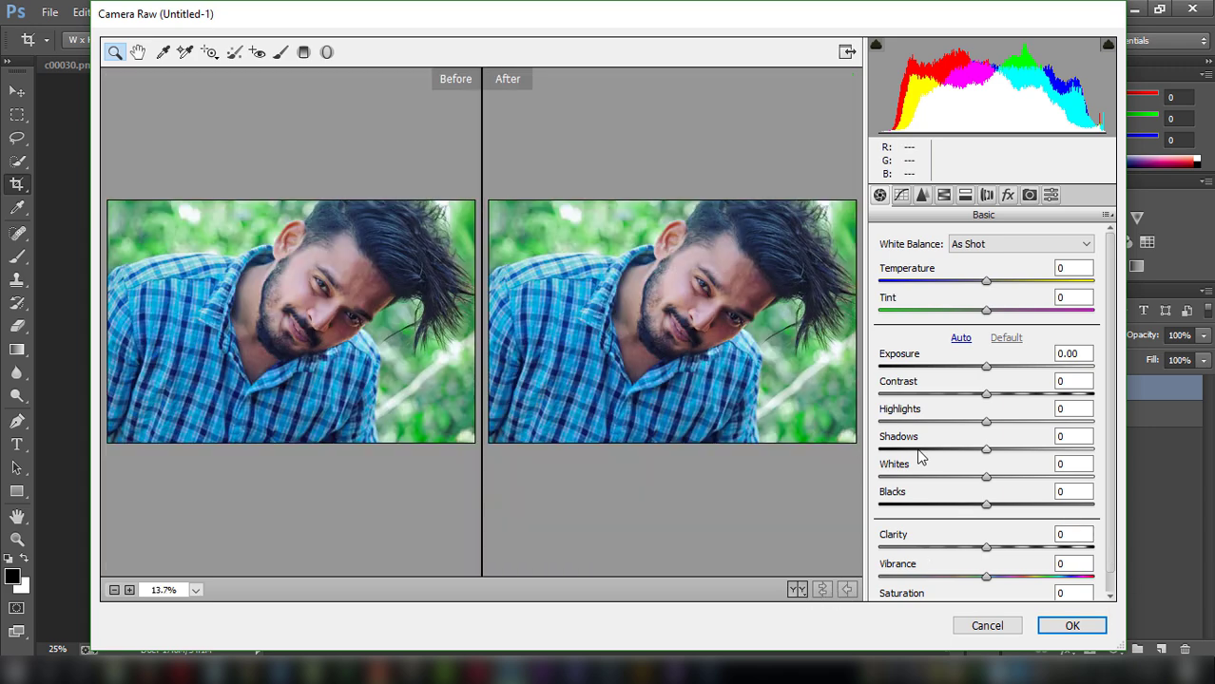
pyautogui.click(797, 591)
pyautogui.click(796, 591)
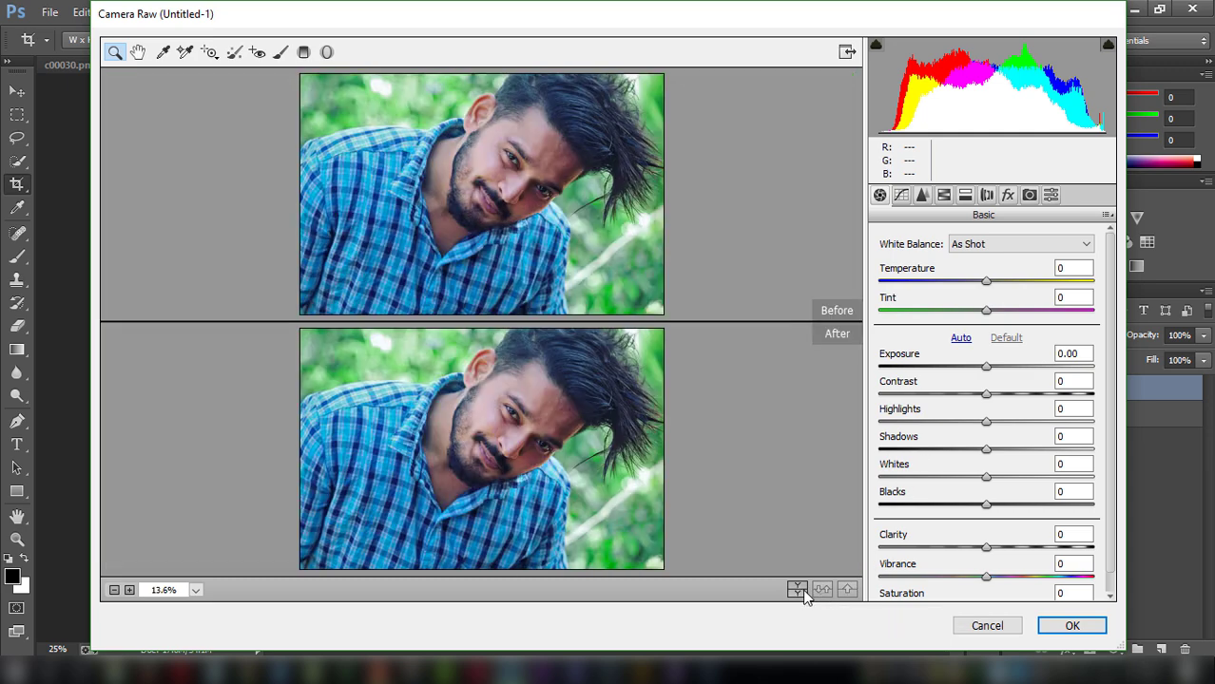
pyautogui.click(797, 590)
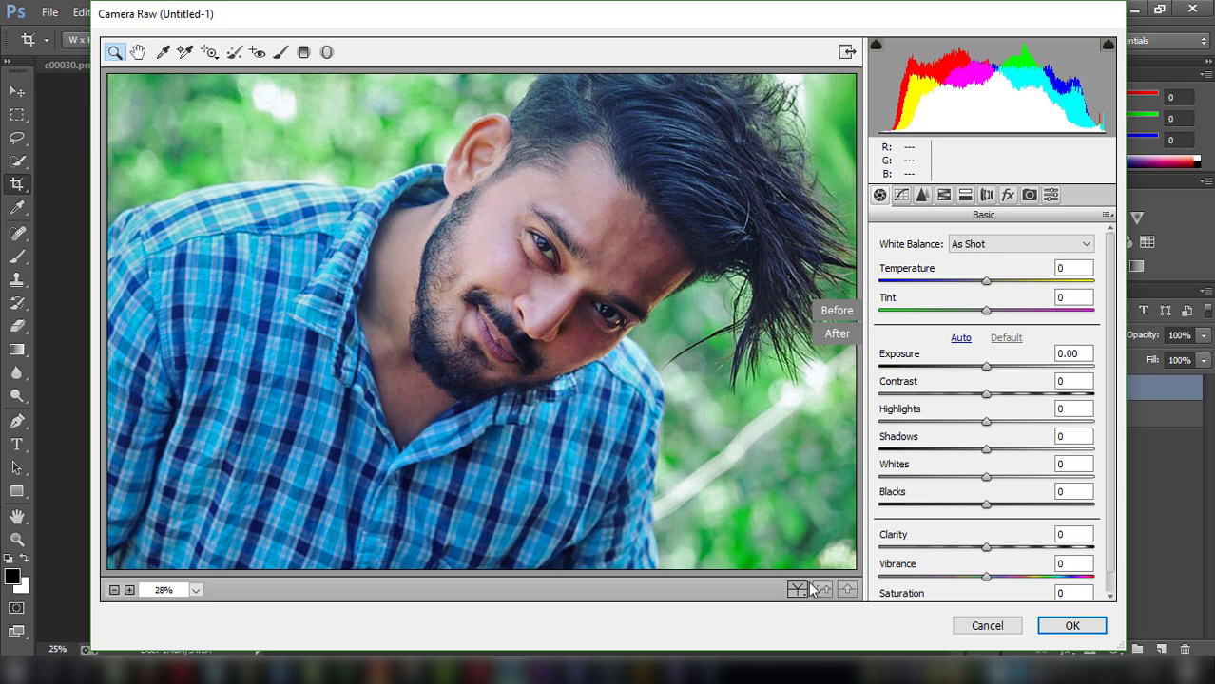
pyautogui.scroll(-1, 979, 532)
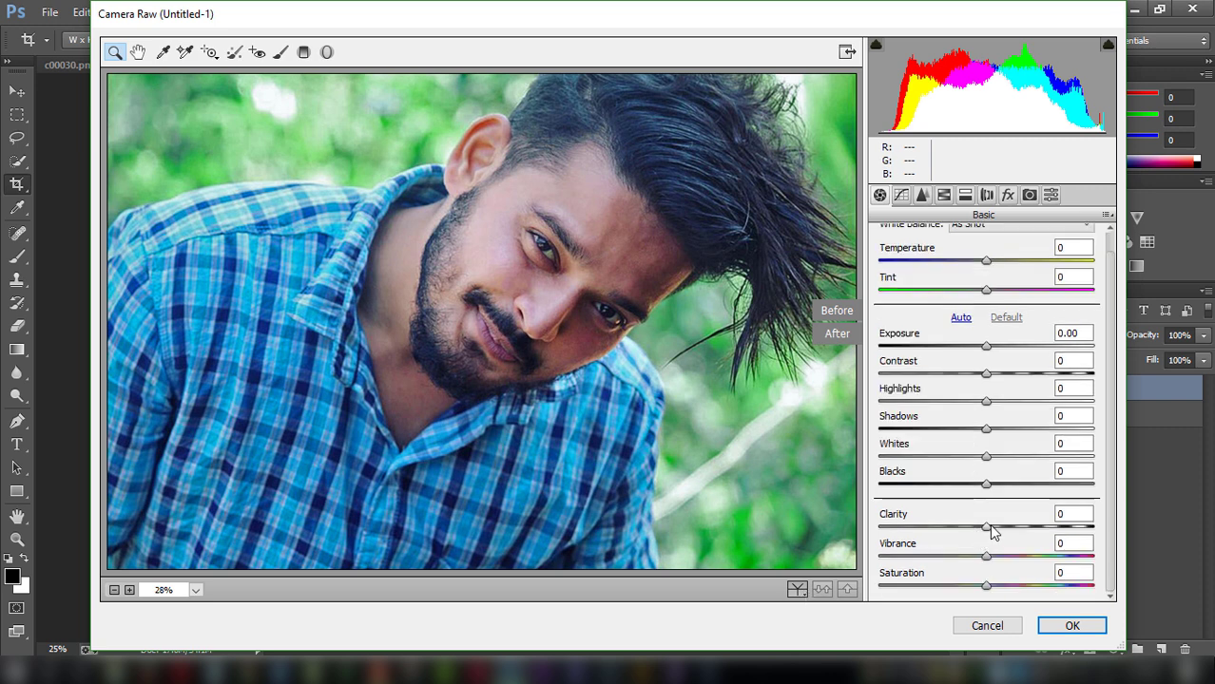
# Step: Tune the Basic tab: Contrast +10, Shadows +23, Whites +37, Blacks +61, Clarity +8
pyautogui.moveTo(998, 533); pyautogui.dragTo(1065, 530)
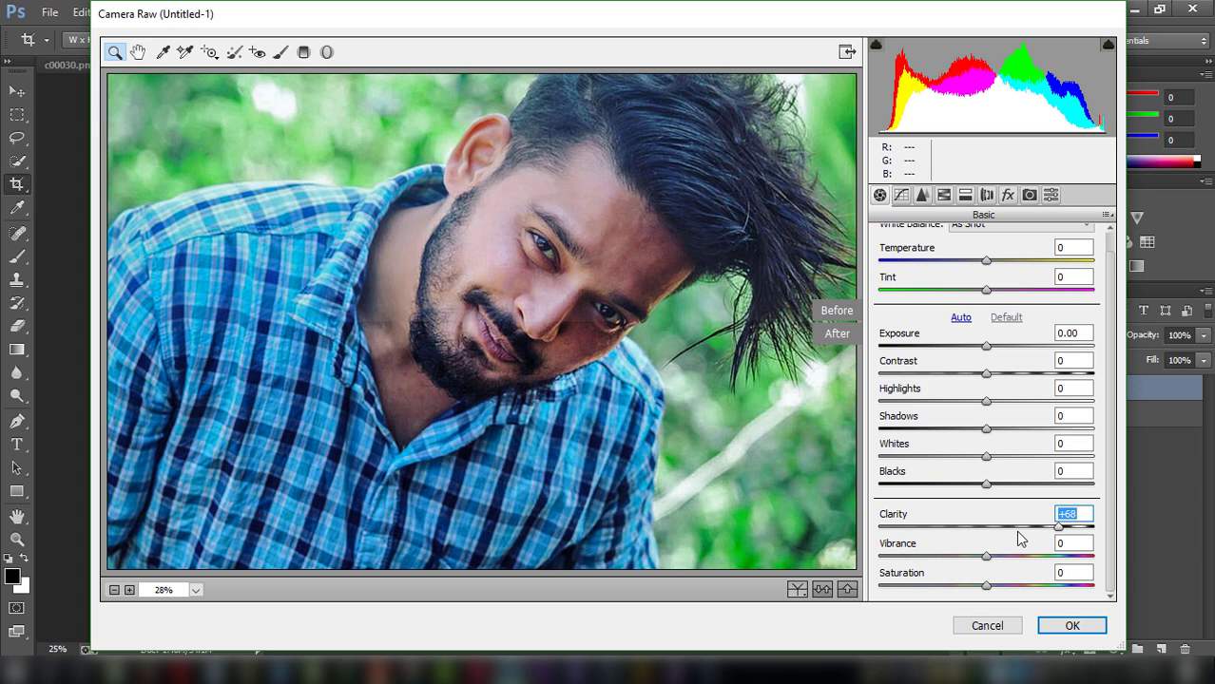
pyautogui.click(798, 591)
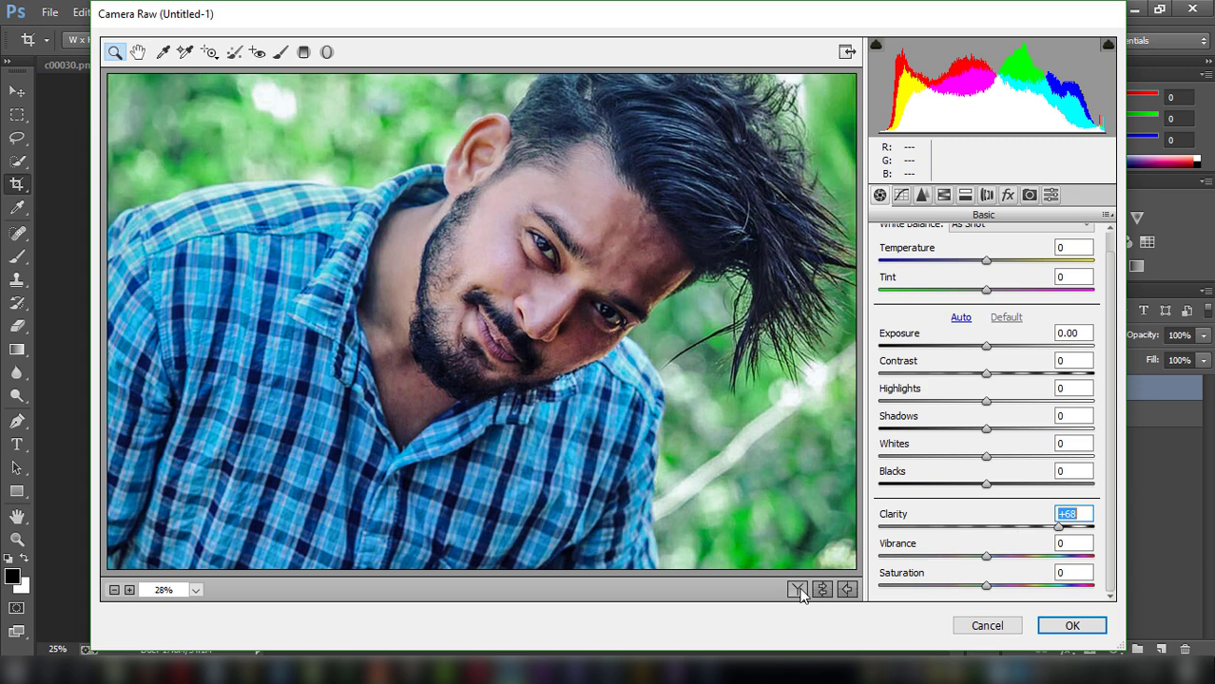
pyautogui.click(1001, 527)
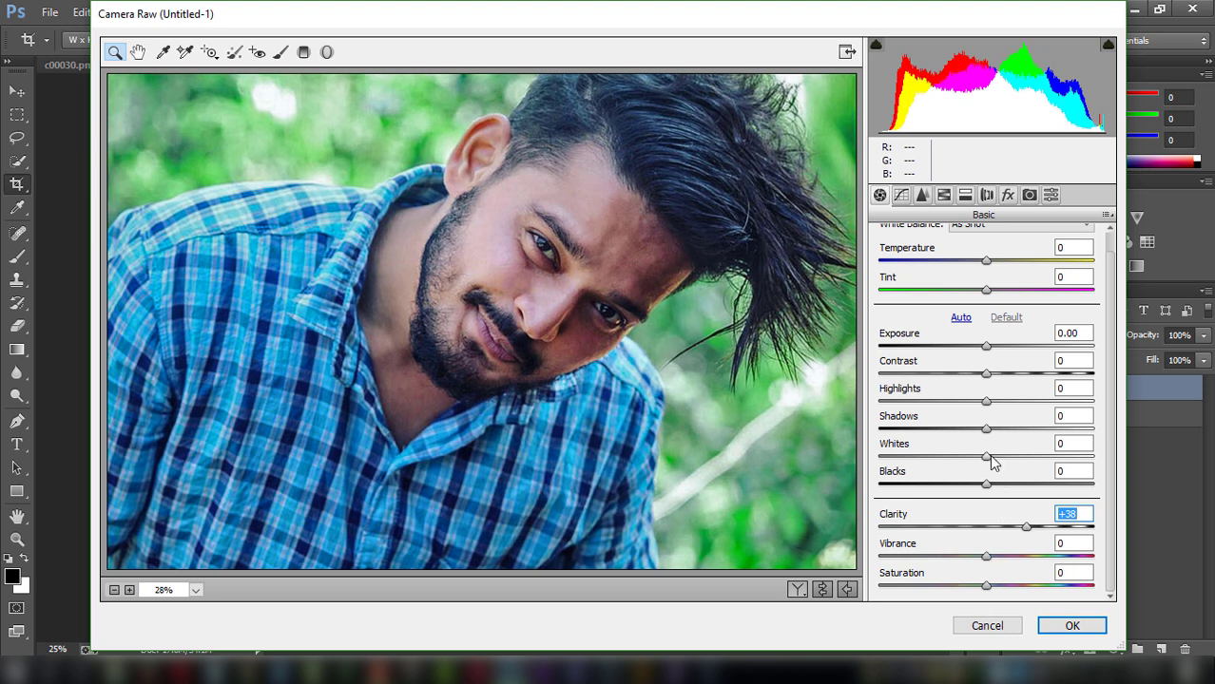
pyautogui.moveTo(986, 457); pyautogui.dragTo(1025, 457)
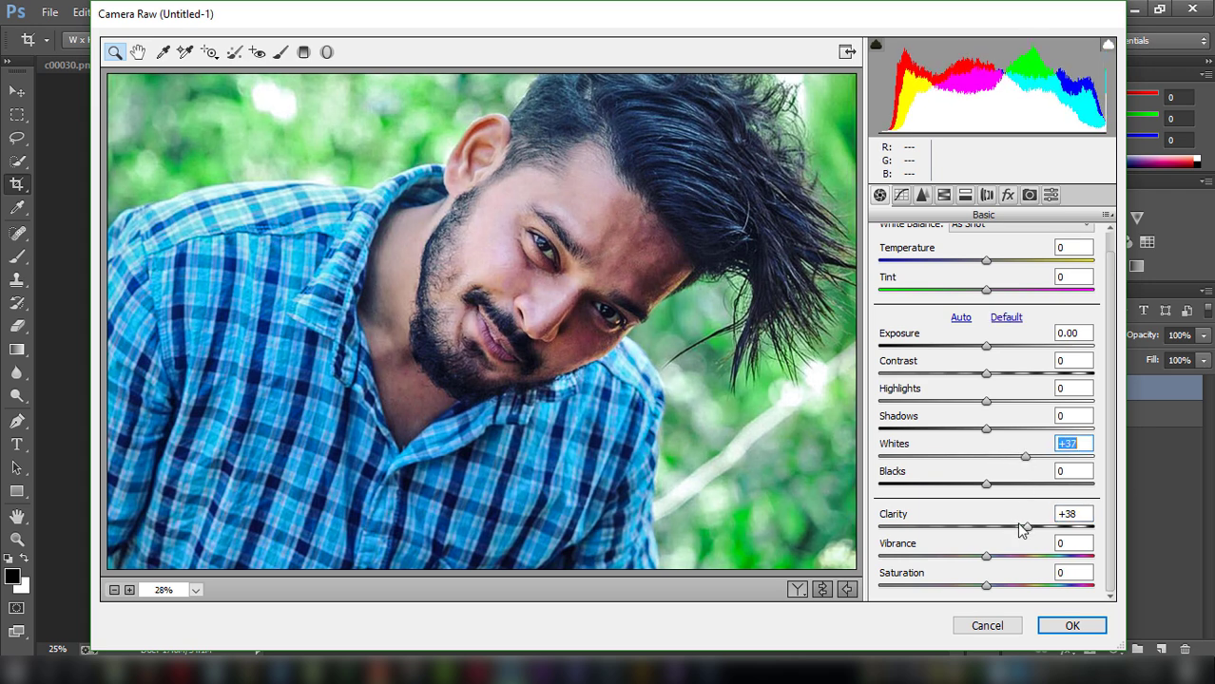
pyautogui.moveTo(1026, 526); pyautogui.dragTo(1015, 526)
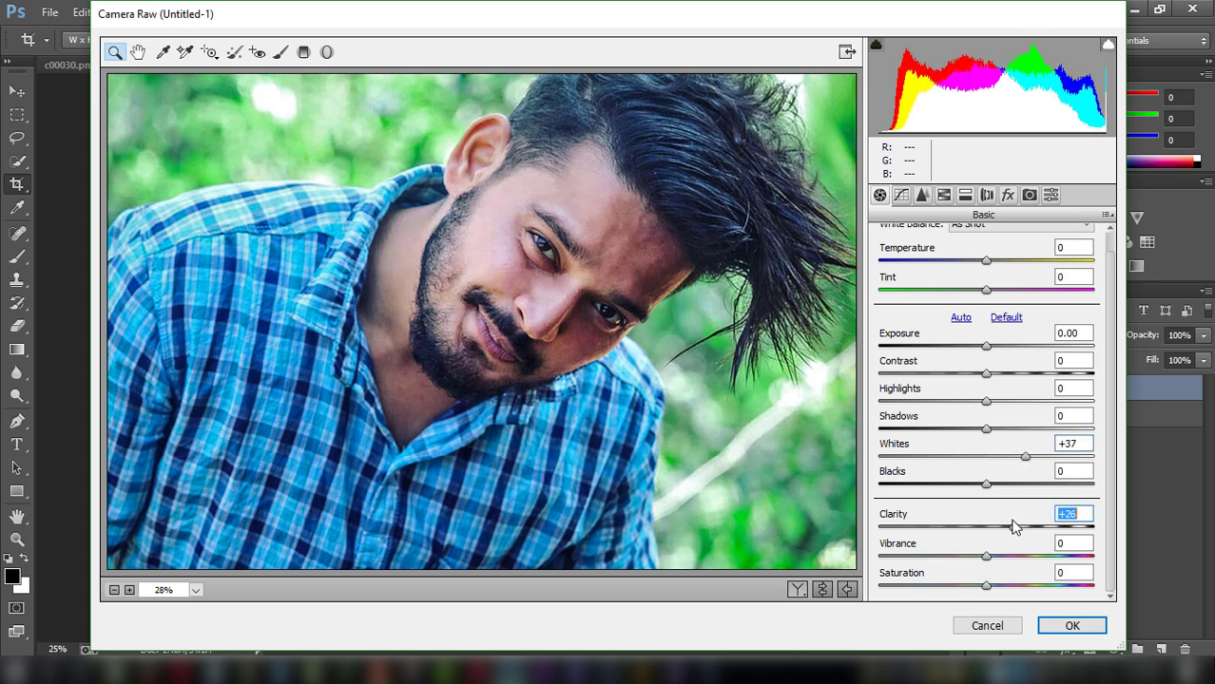
pyautogui.moveTo(992, 428)
pyautogui.mouseDown()
pyautogui.moveTo(1012, 428)
pyautogui.moveTo(956, 403)
pyautogui.moveTo(989, 400)
pyautogui.moveTo(912, 394)
pyautogui.mouseUp()
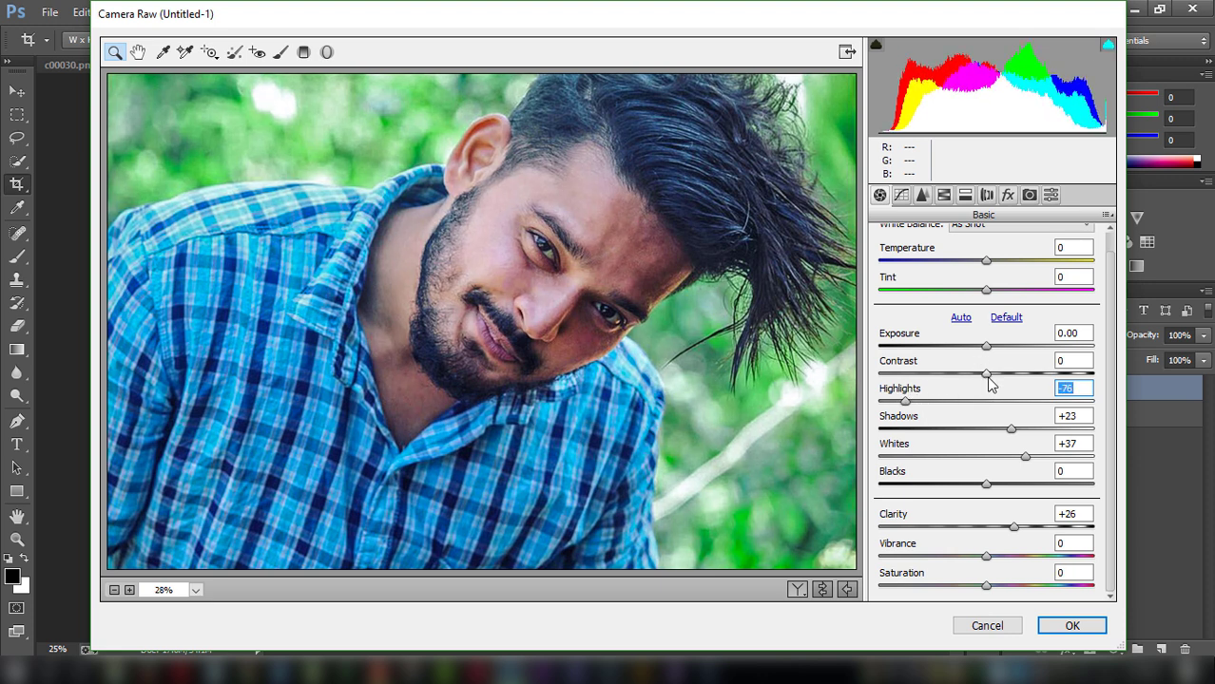
pyautogui.moveTo(986, 374)
pyautogui.mouseDown()
pyautogui.moveTo(970, 380)
pyautogui.moveTo(1001, 381)
pyautogui.mouseUp()
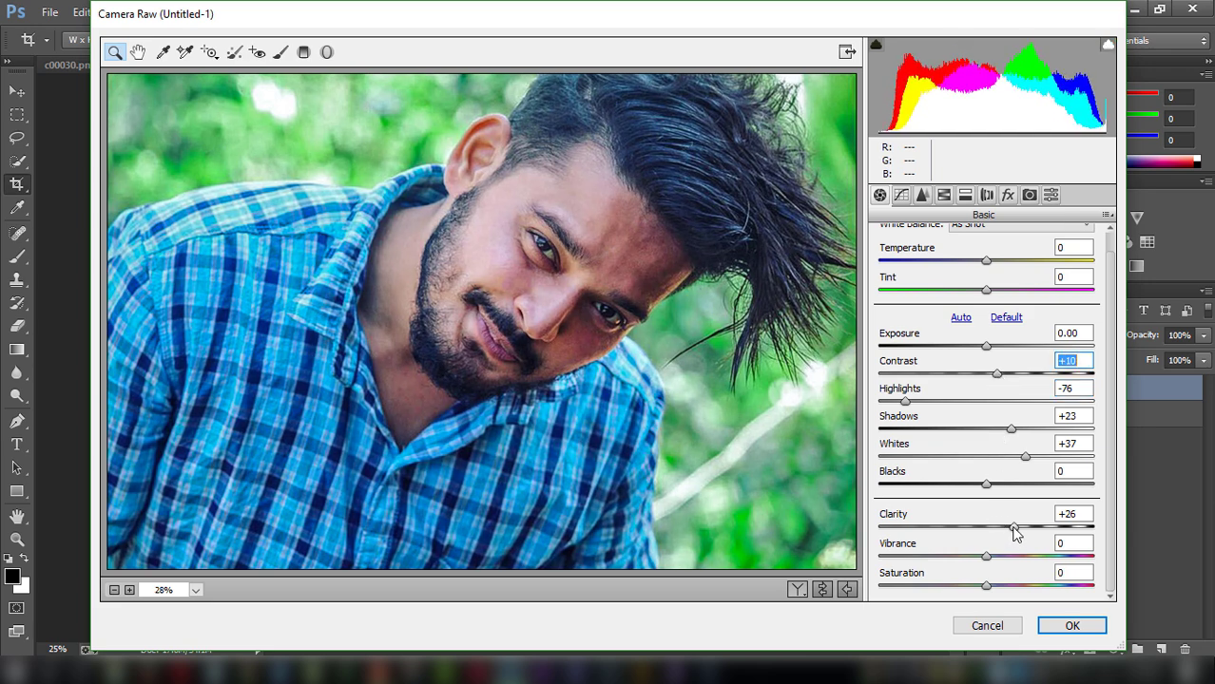
pyautogui.moveTo(1013, 527)
pyautogui.mouseDown()
pyautogui.moveTo(990, 528)
pyautogui.moveTo(1008, 527)
pyautogui.mouseUp()
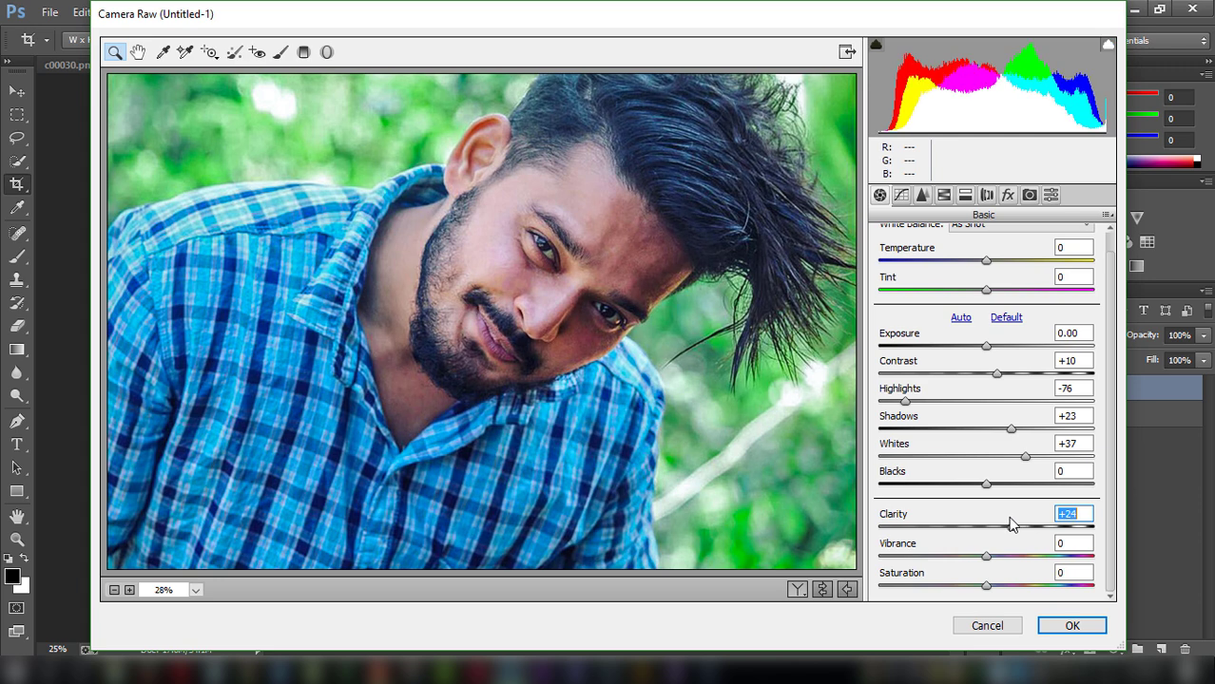
pyautogui.moveTo(988, 487); pyautogui.dragTo(1057, 493)
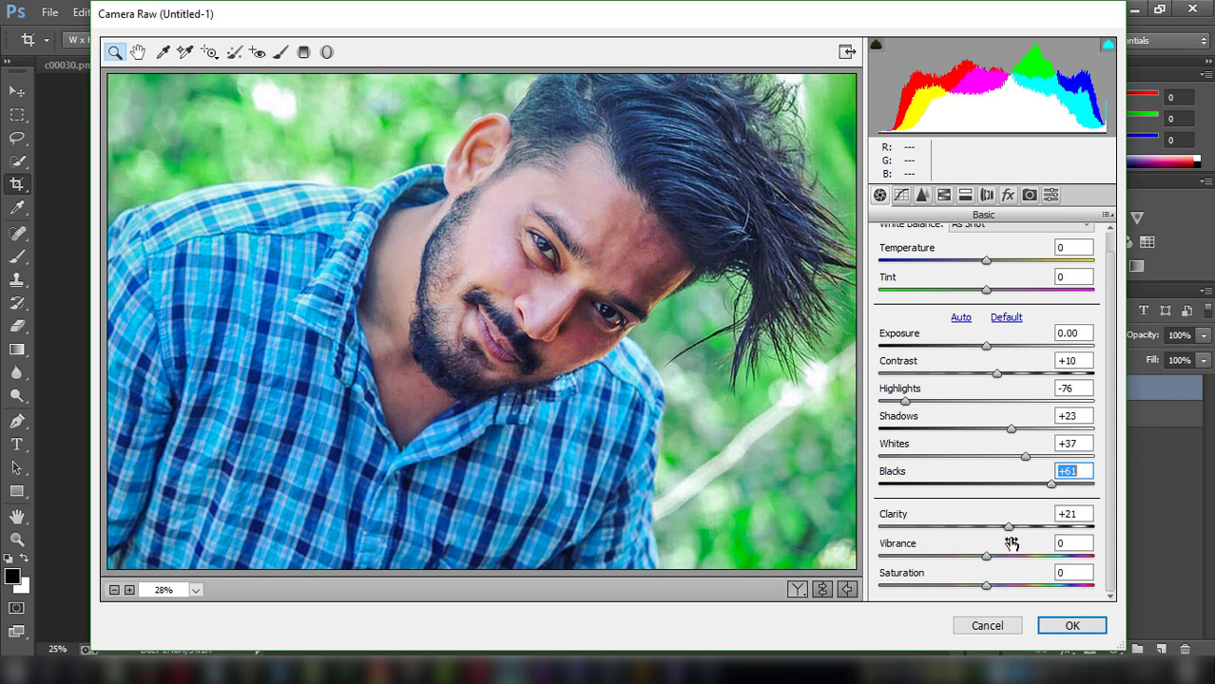
pyautogui.moveTo(1010, 528); pyautogui.dragTo(997, 528)
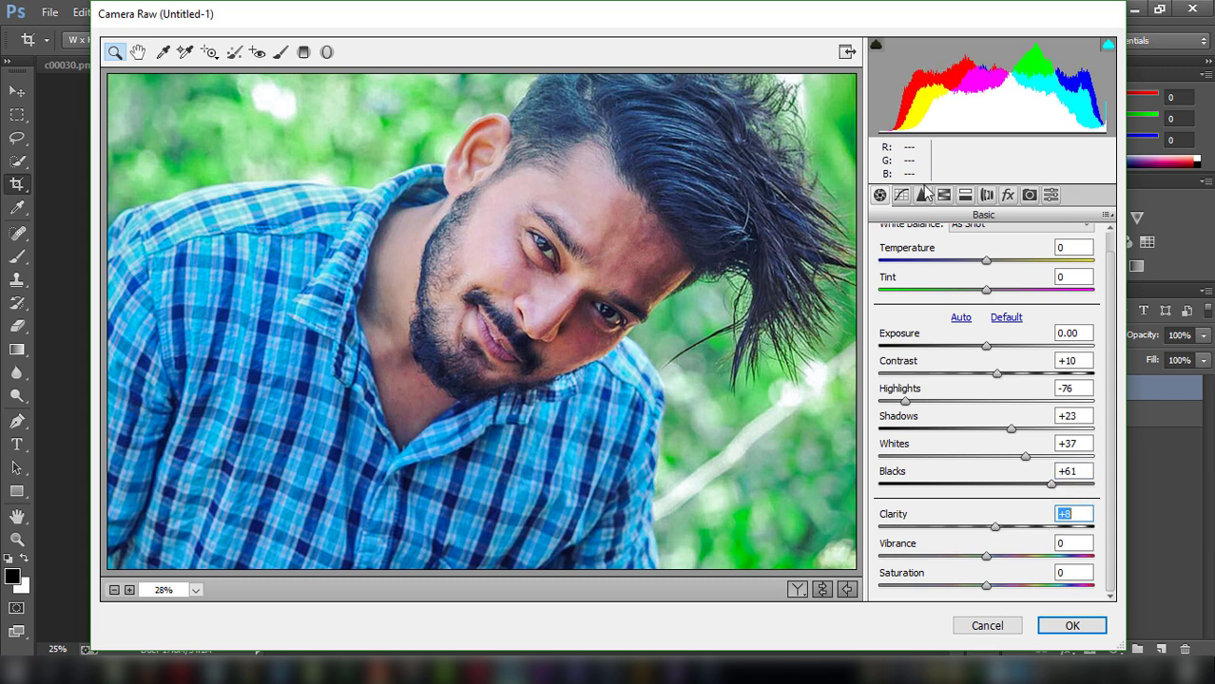
pyautogui.click(922, 195)
# Step: Set Luminance noise reduction 27, sharpening 42, and Yellows, Greens, Aquas saturation to -100
pyautogui.moveTo(899, 416); pyautogui.dragTo(928, 418)
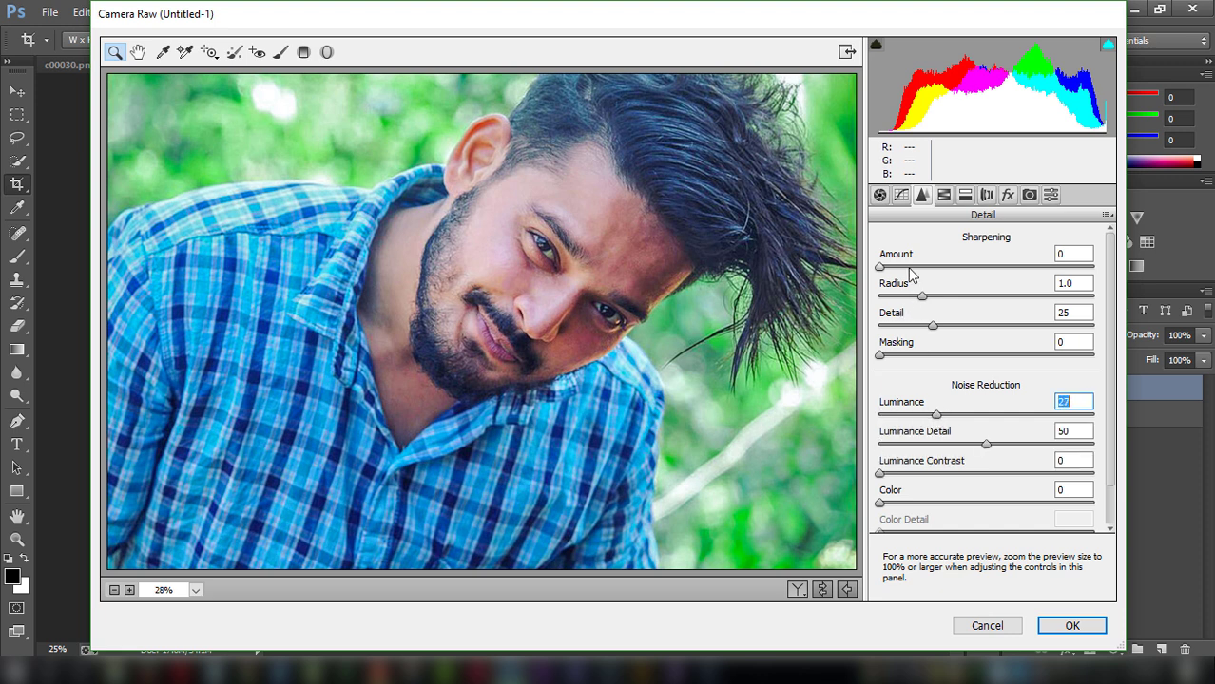
pyautogui.moveTo(881, 267); pyautogui.dragTo(939, 267)
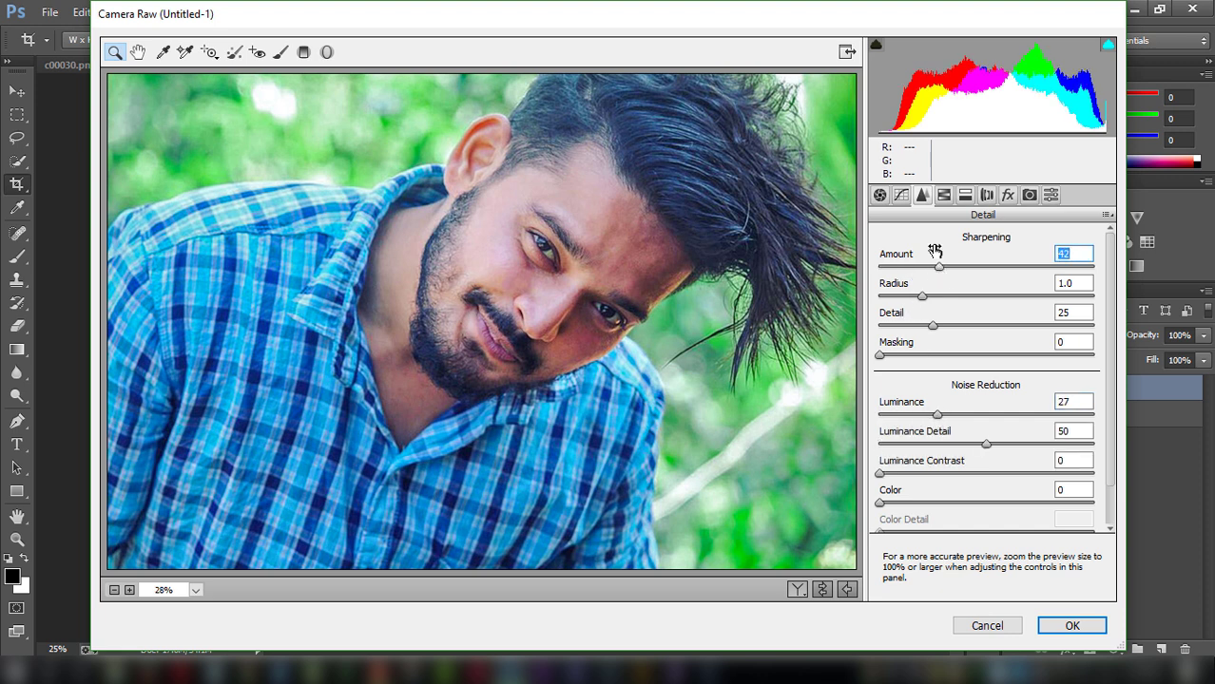
pyautogui.click(944, 195)
pyautogui.click(951, 259)
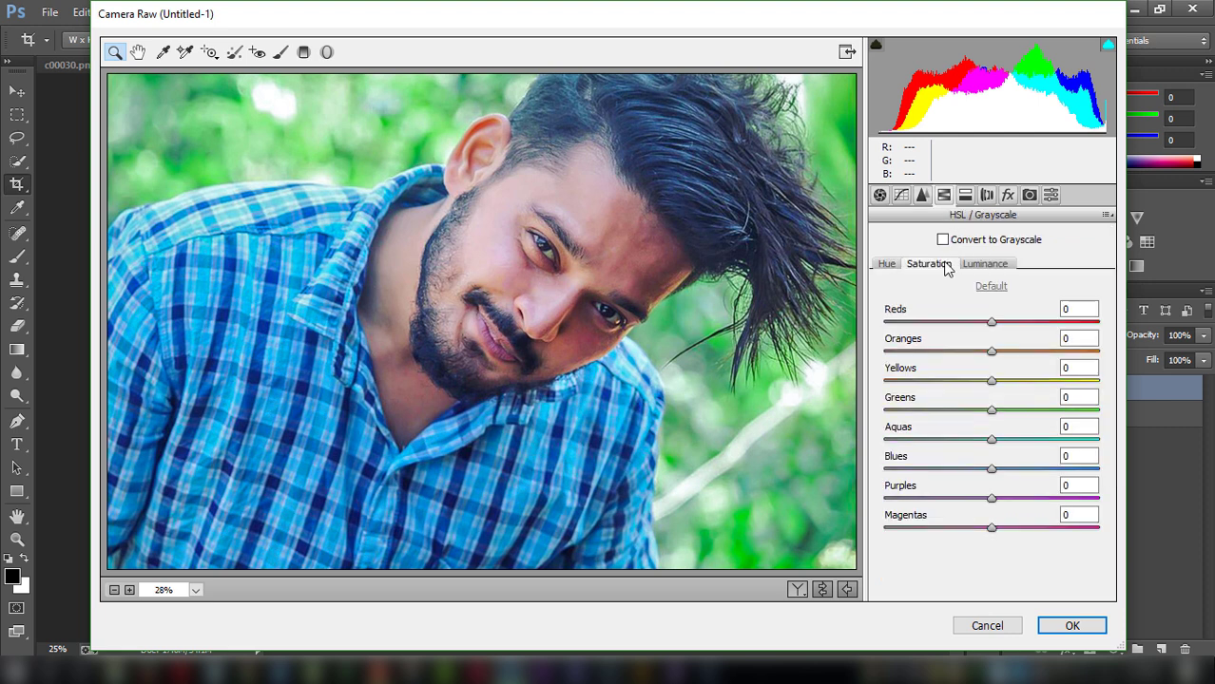
pyautogui.moveTo(992, 381); pyautogui.dragTo(882, 380)
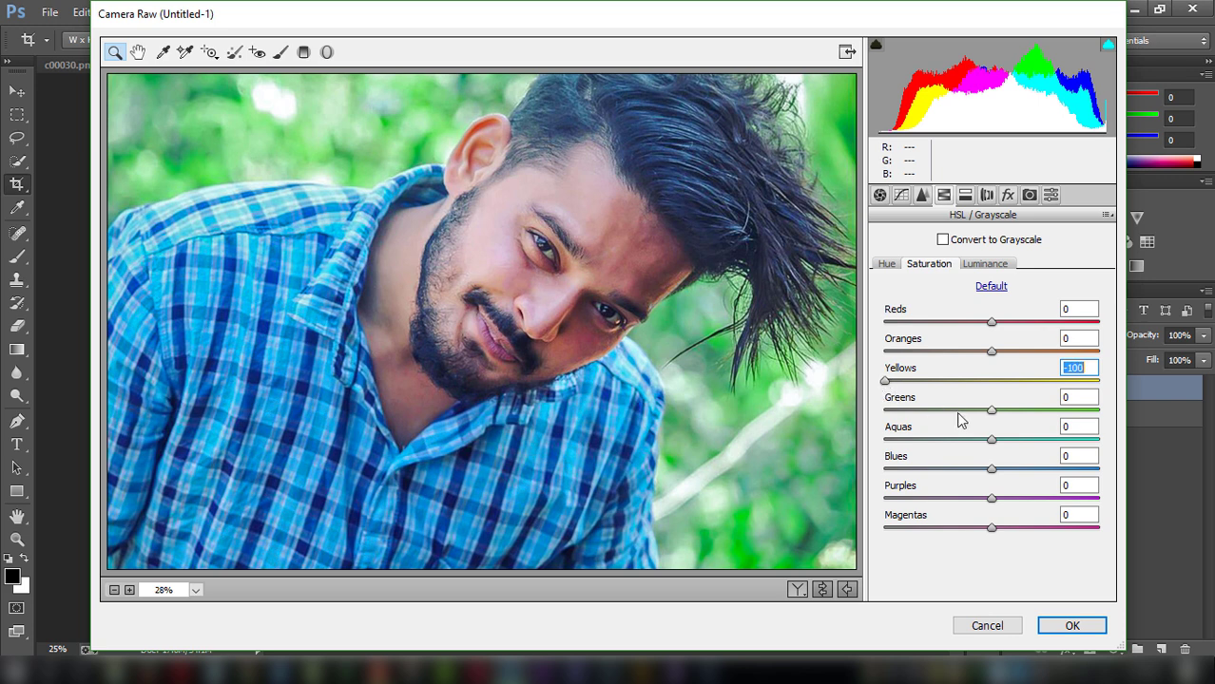
pyautogui.moveTo(991, 411); pyautogui.dragTo(878, 399)
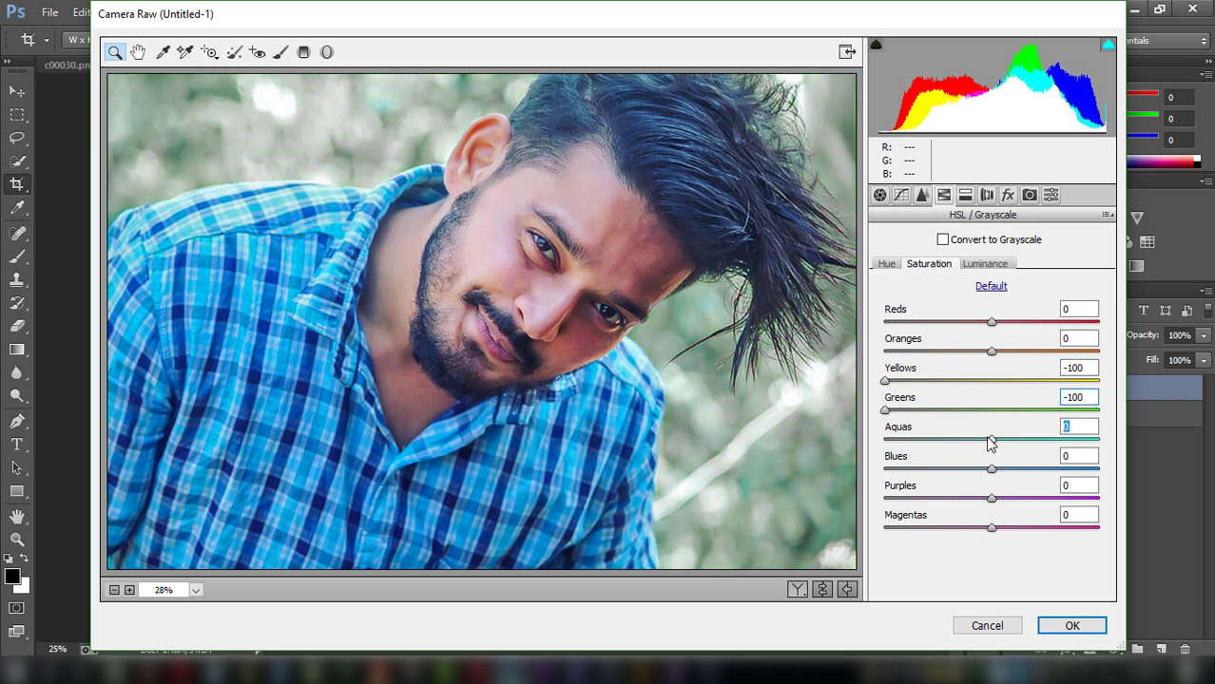
pyautogui.moveTo(991, 440); pyautogui.dragTo(883, 433)
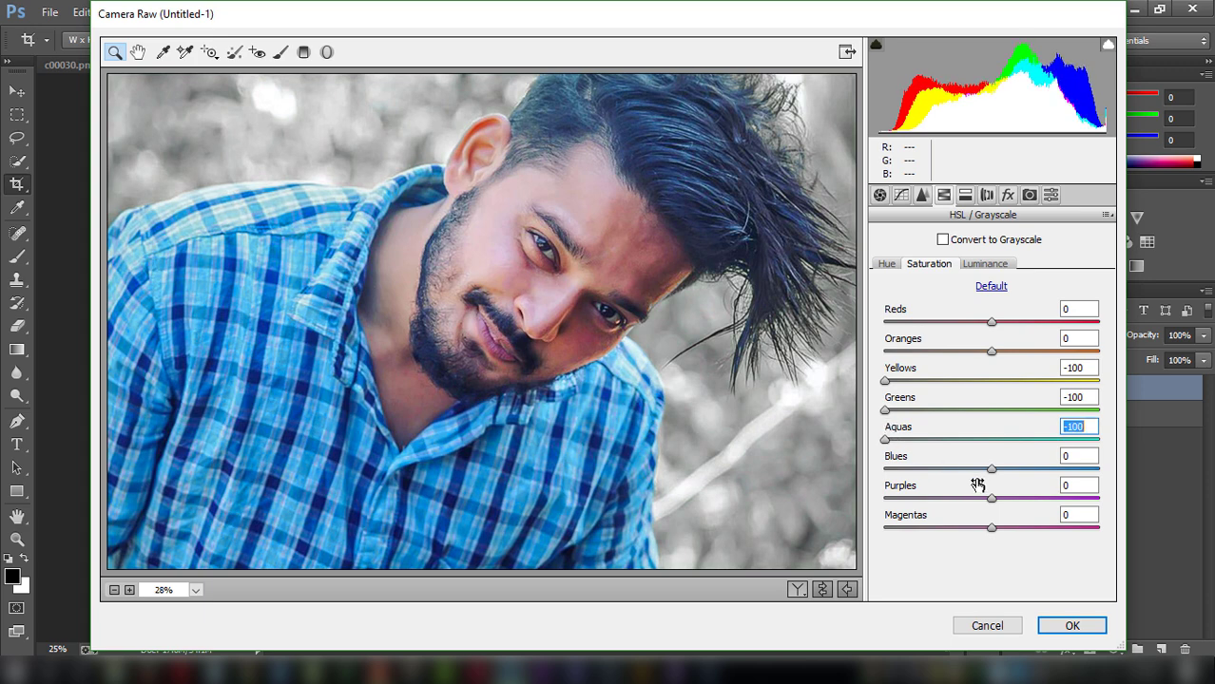
pyautogui.moveTo(994, 469)
pyautogui.mouseDown()
pyautogui.moveTo(1027, 470)
pyautogui.moveTo(973, 473)
pyautogui.moveTo(1003, 473)
pyautogui.mouseUp()
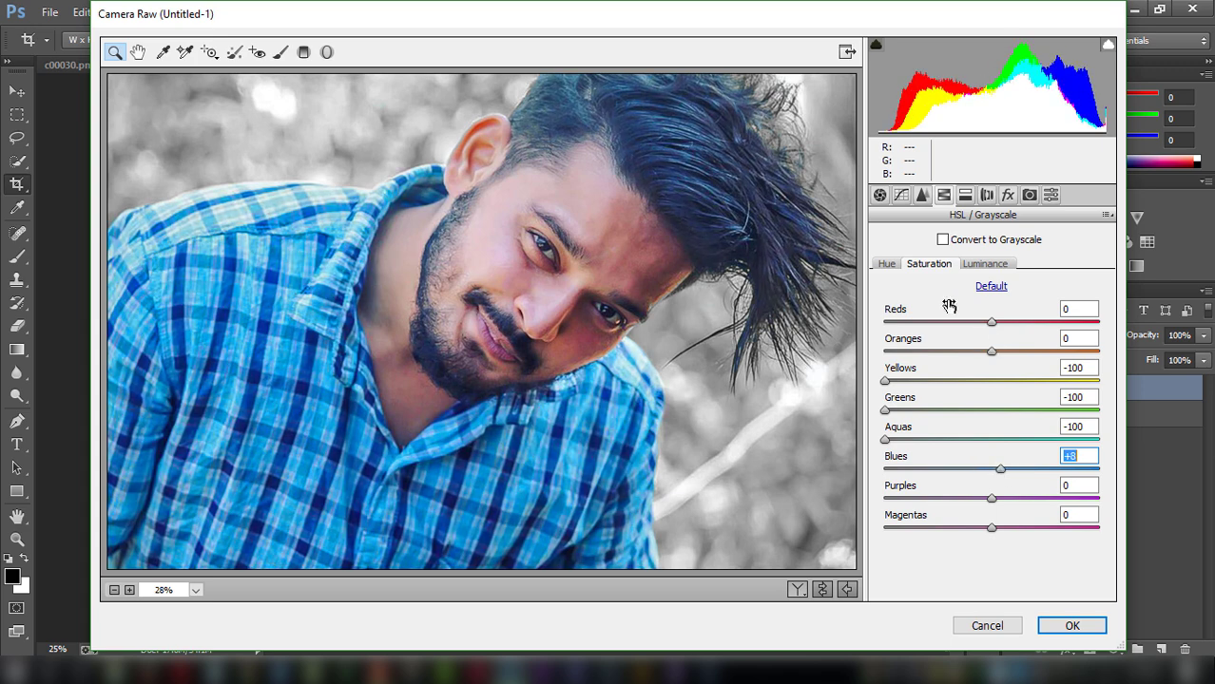
# Step: Shift the Greens hue to -94 and Yellows hue fully down, and nudge Oranges luminance
pyautogui.click(887, 267)
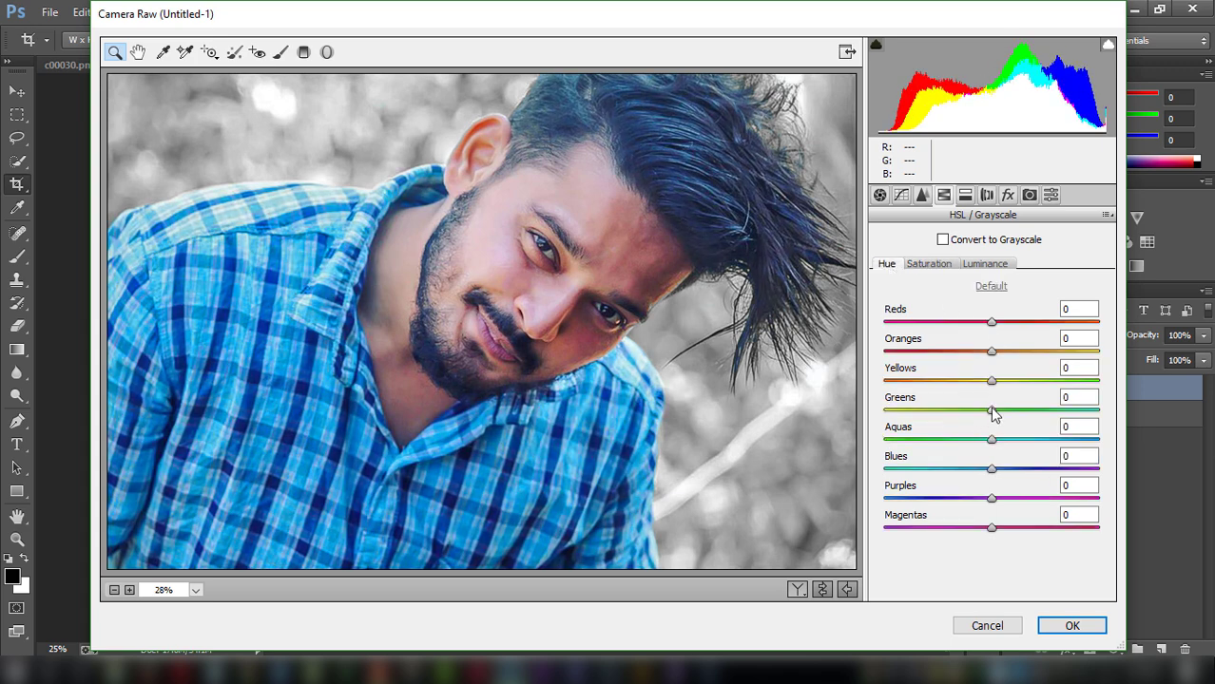
pyautogui.moveTo(992, 410); pyautogui.dragTo(890, 411)
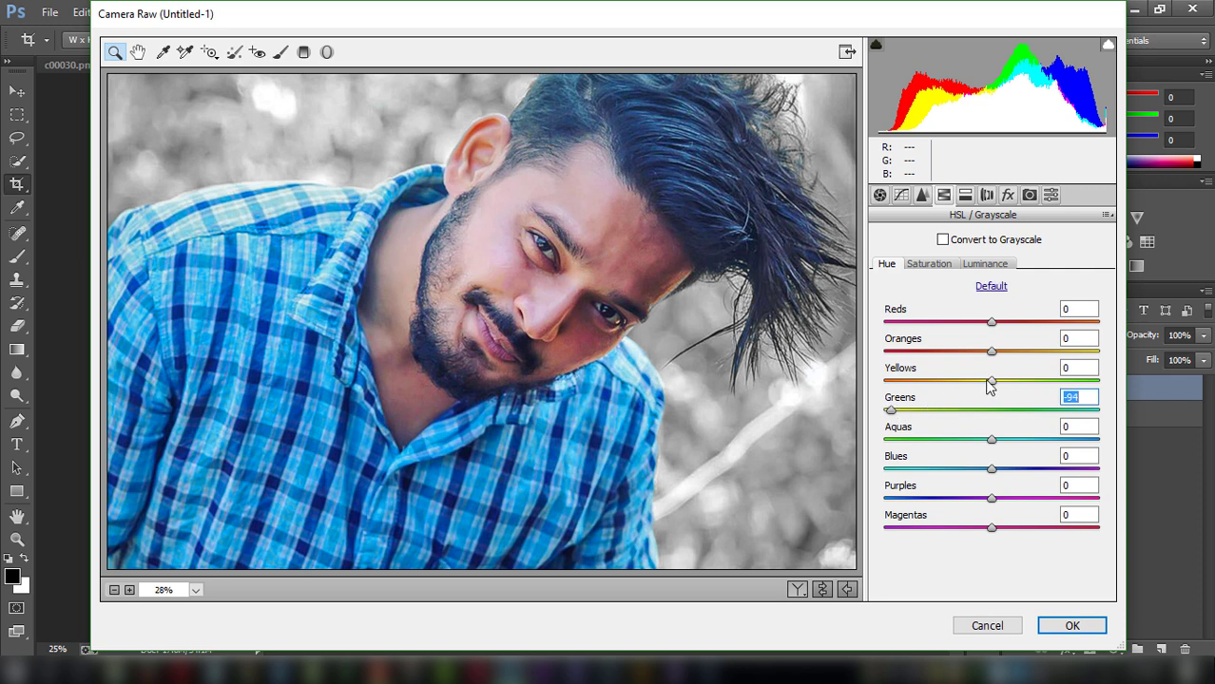
pyautogui.moveTo(992, 381); pyautogui.dragTo(884, 381)
pyautogui.click(979, 268)
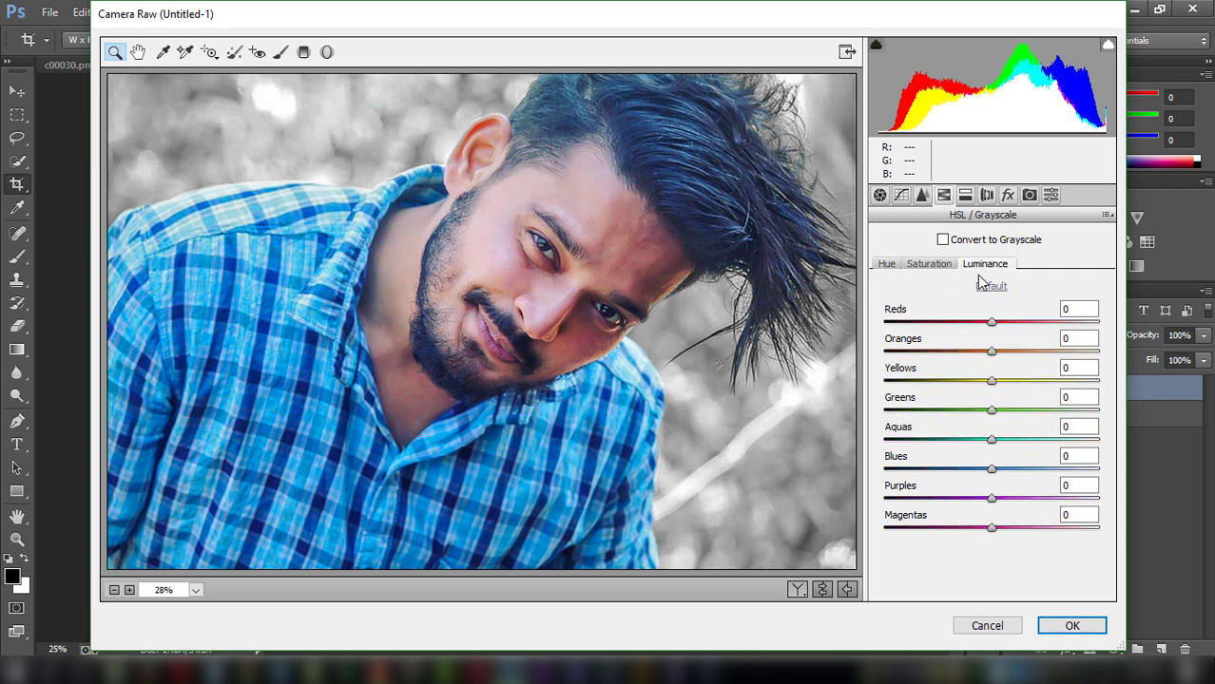
pyautogui.moveTo(994, 352)
pyautogui.mouseDown()
pyautogui.moveTo(1007, 358)
pyautogui.moveTo(974, 356)
pyautogui.moveTo(993, 357)
pyautogui.moveTo(976, 323)
pyautogui.moveTo(996, 321)
pyautogui.mouseUp()
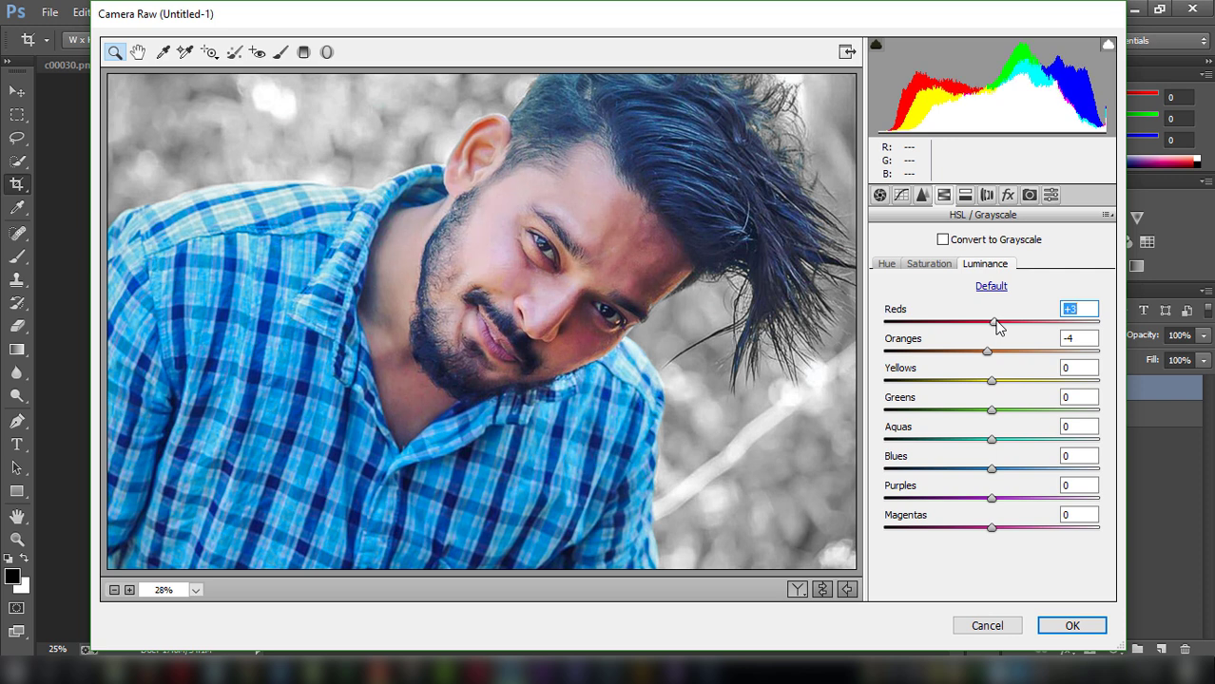
# Step: Set Reds saturation -35, Oranges -23, Magentas -13, and apply the Camera Raw edits
pyautogui.click(944, 273)
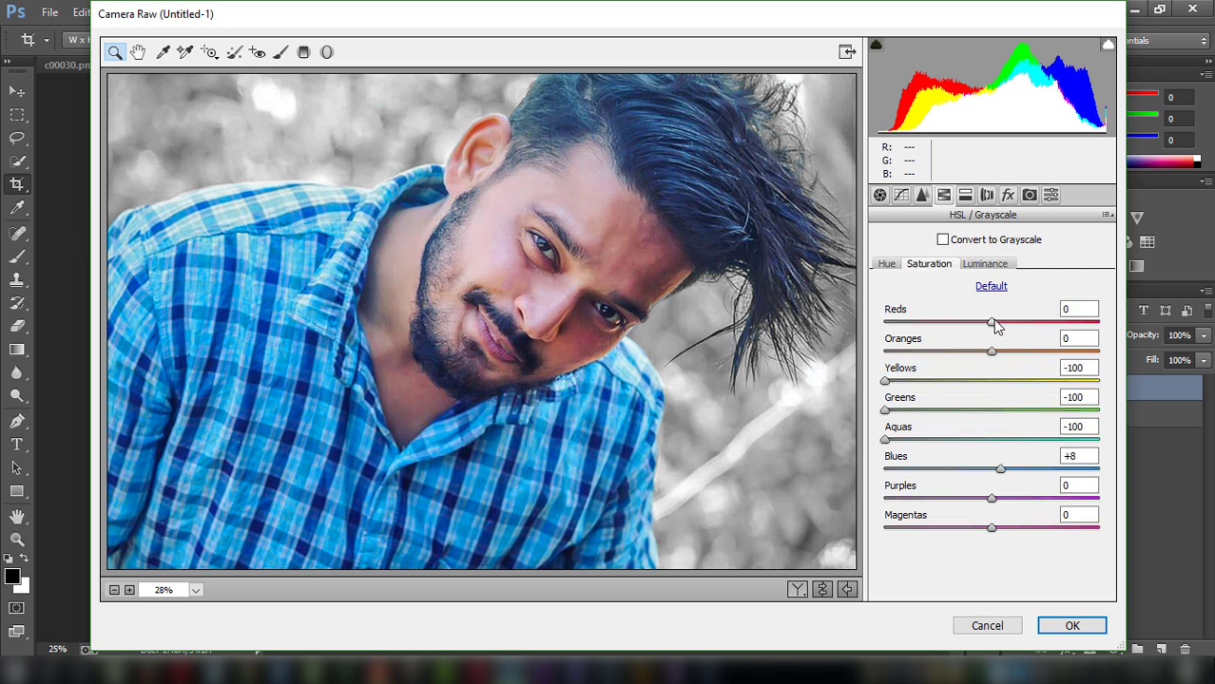
pyautogui.moveTo(992, 323); pyautogui.dragTo(959, 323)
pyautogui.press('Down')
pyautogui.press('Down')
pyautogui.press('Down')
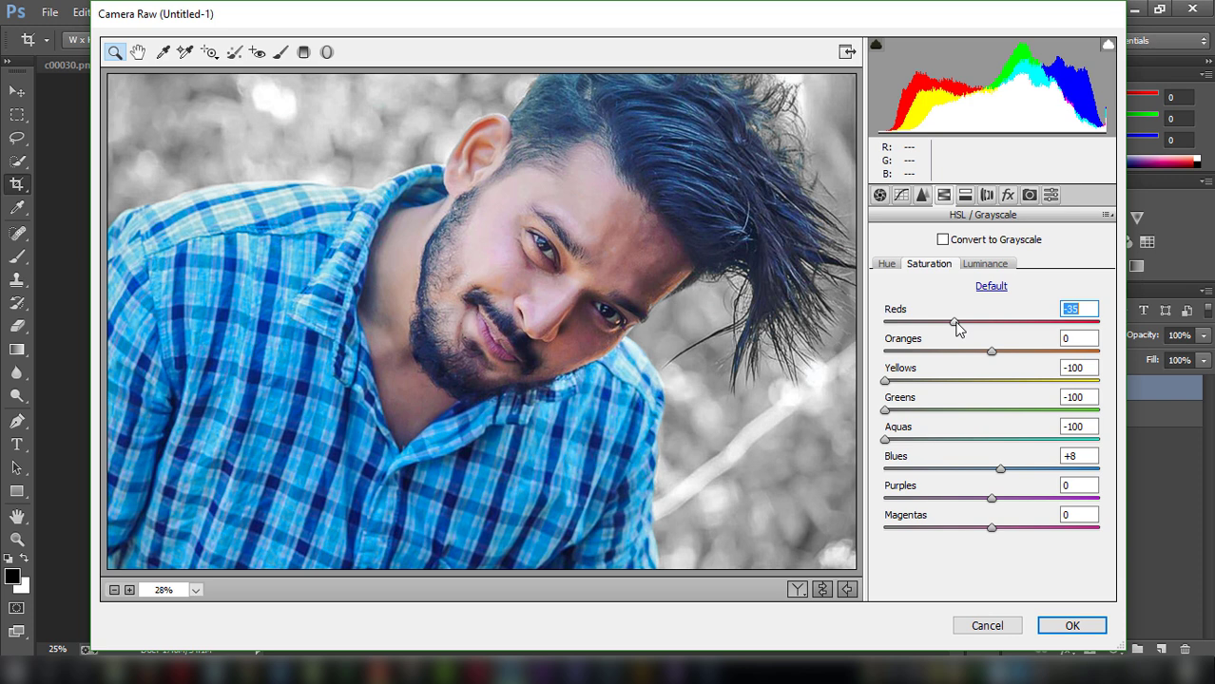
pyautogui.moveTo(993, 352)
pyautogui.mouseDown()
pyautogui.moveTo(937, 355)
pyautogui.moveTo(1055, 353)
pyautogui.moveTo(971, 352)
pyautogui.mouseUp()
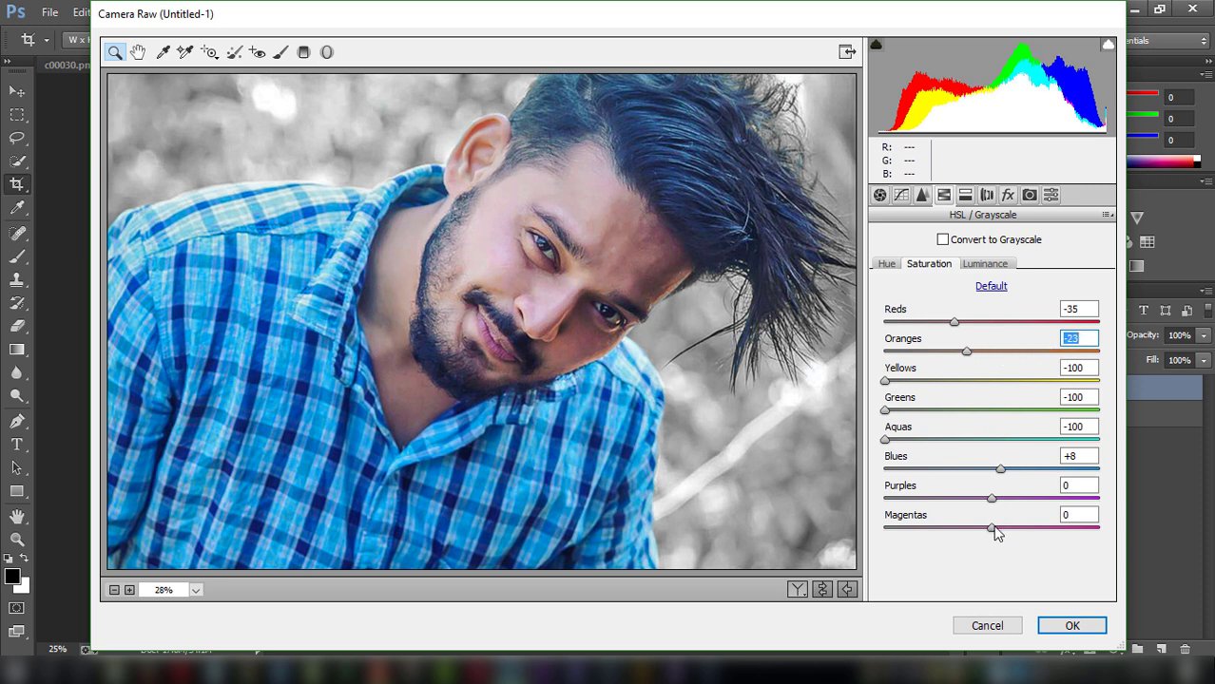
pyautogui.moveTo(991, 529)
pyautogui.mouseDown()
pyautogui.moveTo(969, 528)
pyautogui.moveTo(987, 528)
pyautogui.mouseUp()
pyautogui.moveTo(1000, 469)
pyautogui.mouseDown()
pyautogui.moveTo(980, 471)
pyautogui.moveTo(994, 472)
pyautogui.mouseUp()
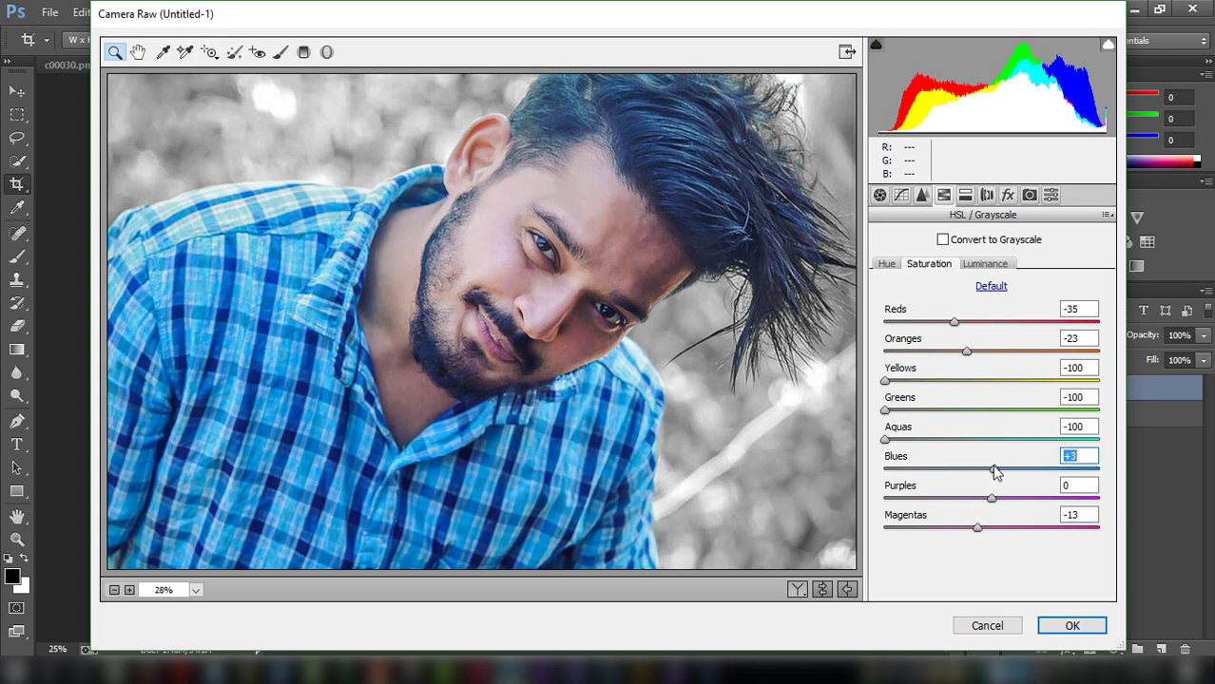
pyautogui.click(1072, 626)
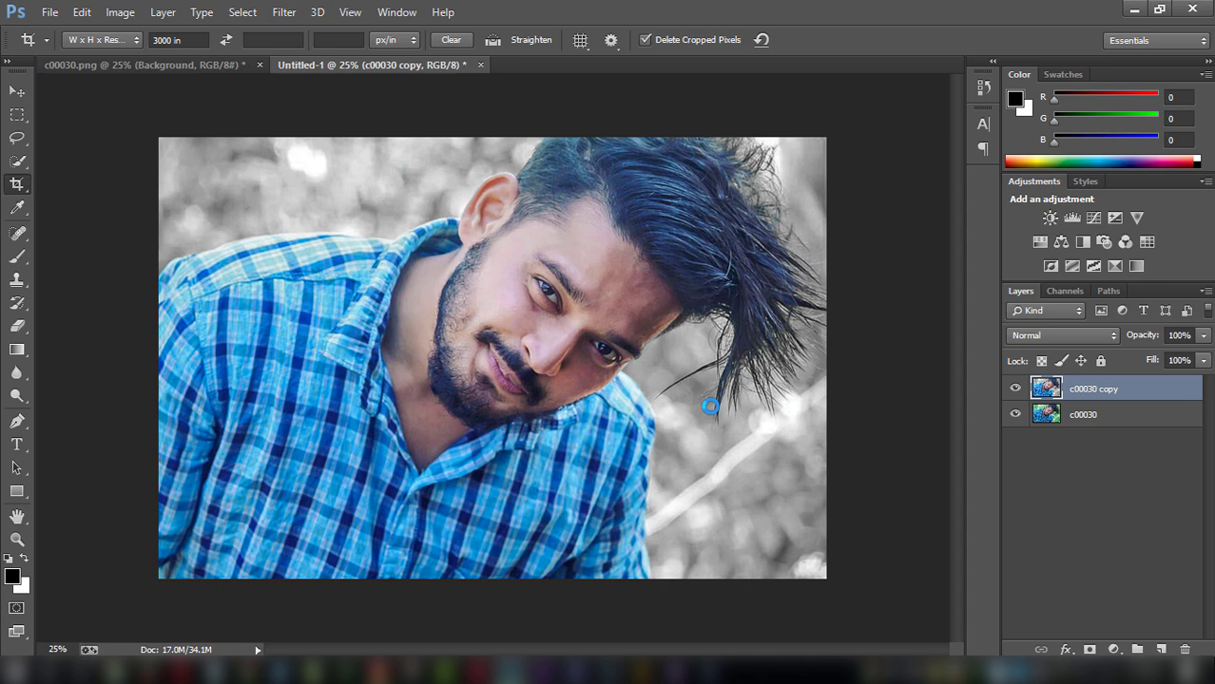
# Step: Toggle the edited copy layer off and on, then bring up the new adjustment layer list
pyautogui.click(1014, 388)
pyautogui.click(1014, 388)
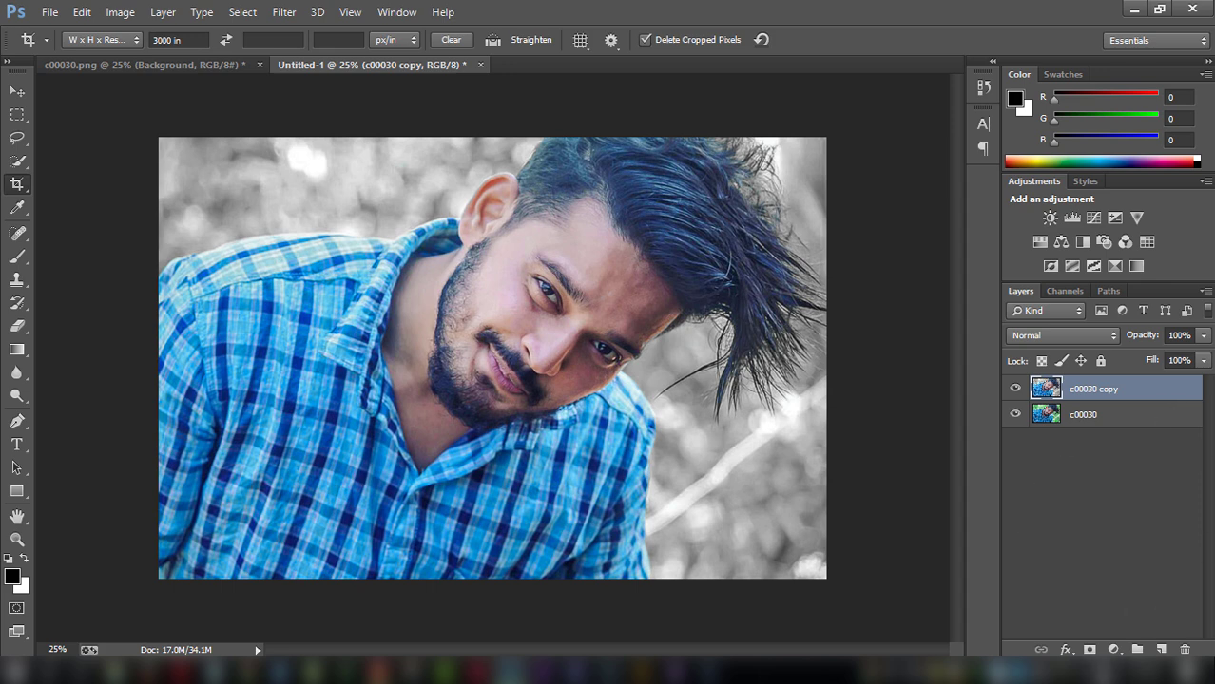
pyautogui.click(1114, 650)
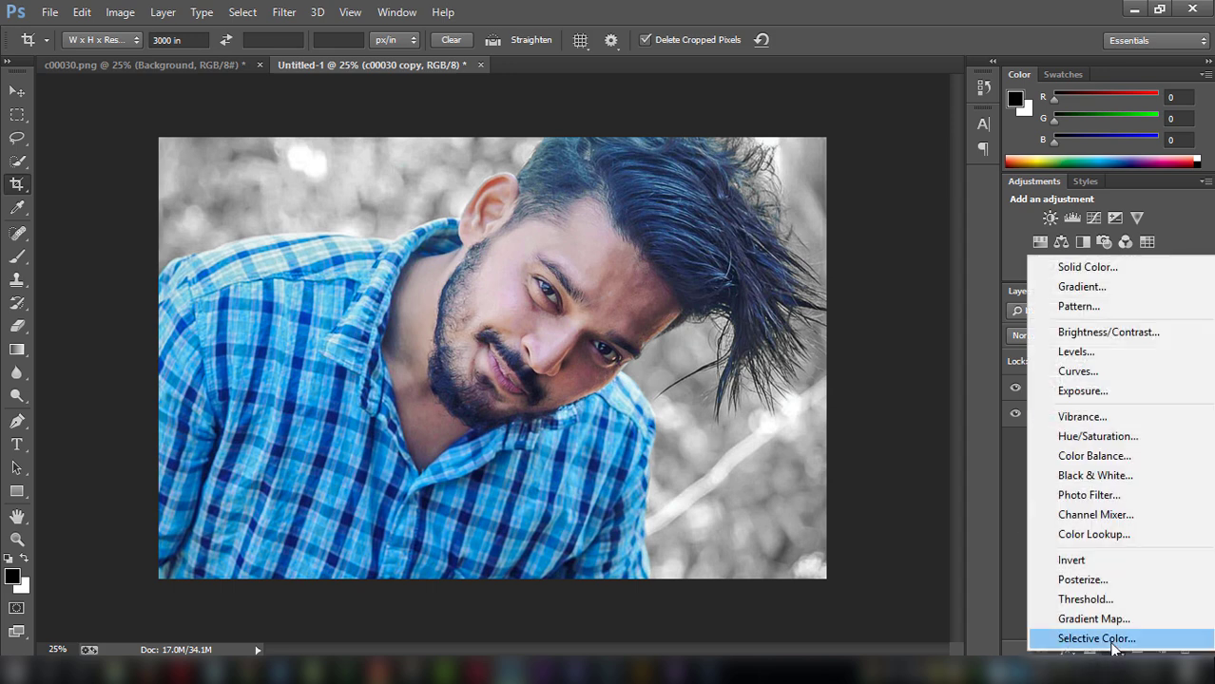
# Step: Add a Color Lookup layer using the Kodak 5218 Kodak 2383 3D LUT
pyautogui.click(1093, 534)
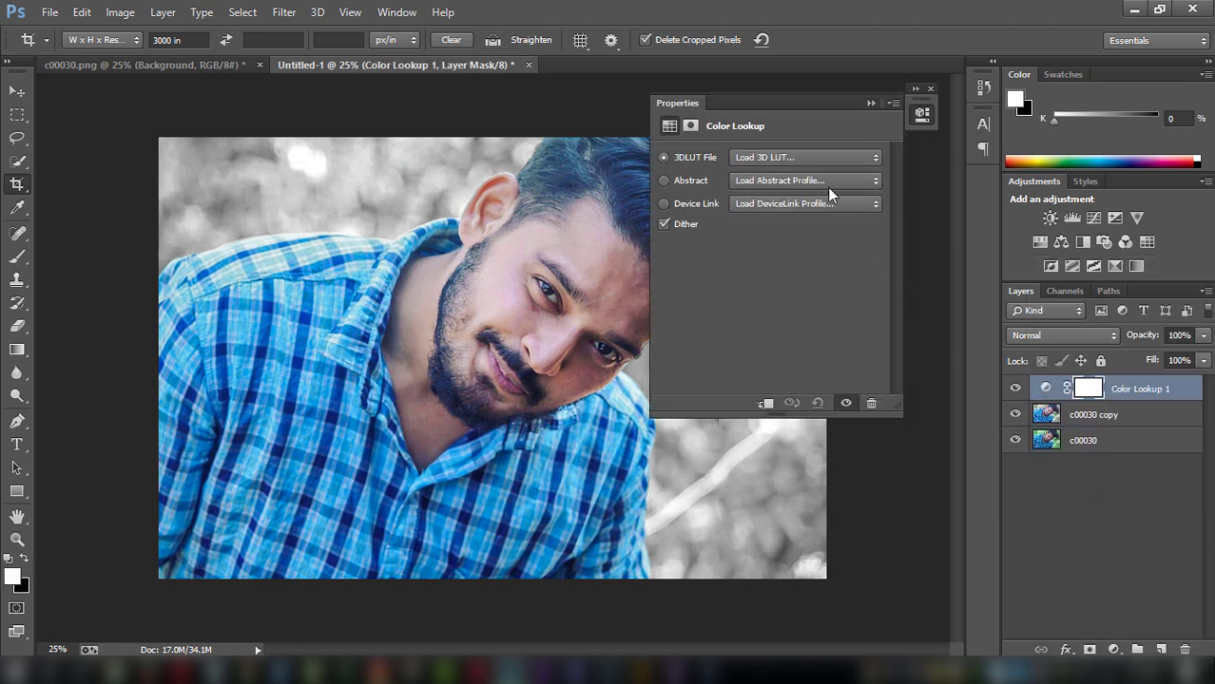
pyautogui.click(828, 188)
pyautogui.click(828, 188)
pyautogui.click(794, 202)
pyautogui.click(795, 202)
pyautogui.click(793, 157)
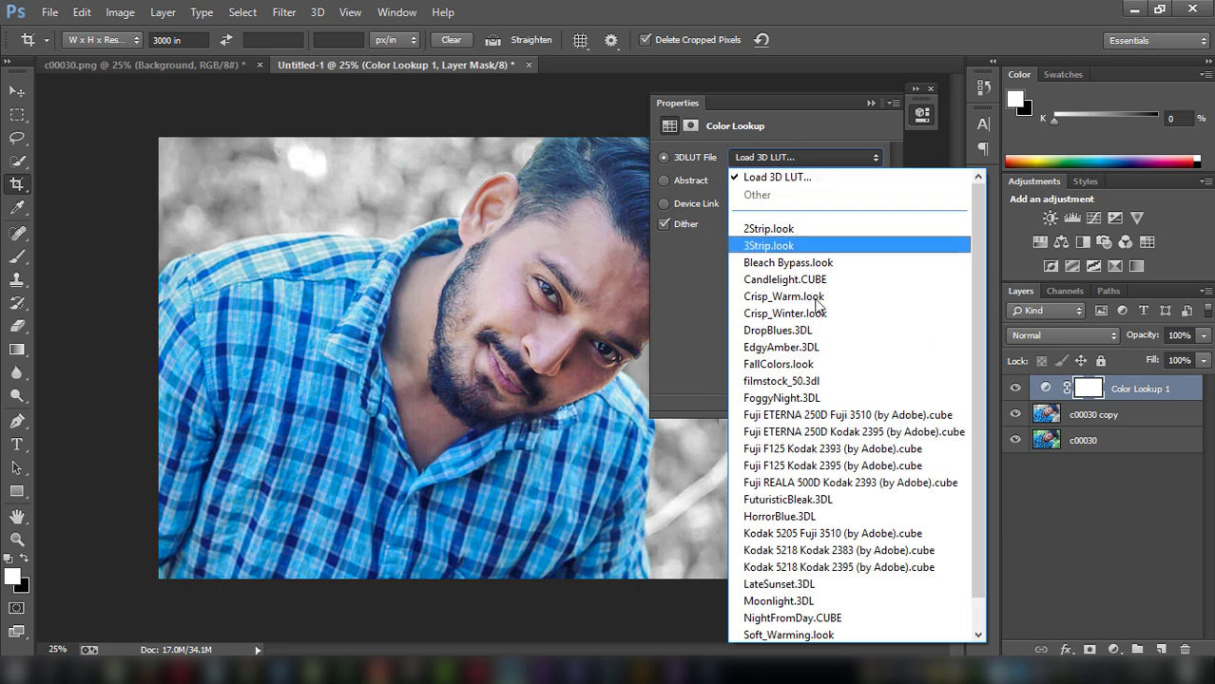
pyautogui.click(832, 552)
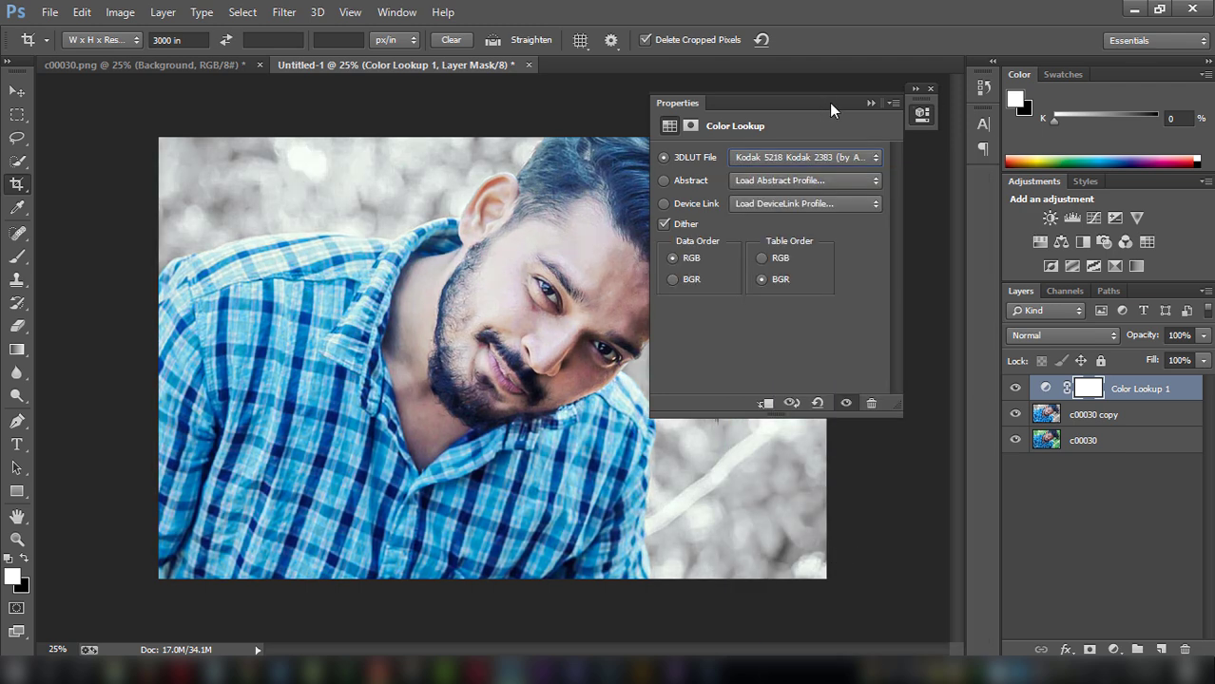
# Step: Compare the Kodak 5218 Kodak 2395 and Kodak 5205 Fuji 3510 LUTs before settling on a Kodak 5218 look
pyautogui.moveTo(825, 104); pyautogui.dragTo(929, 121)
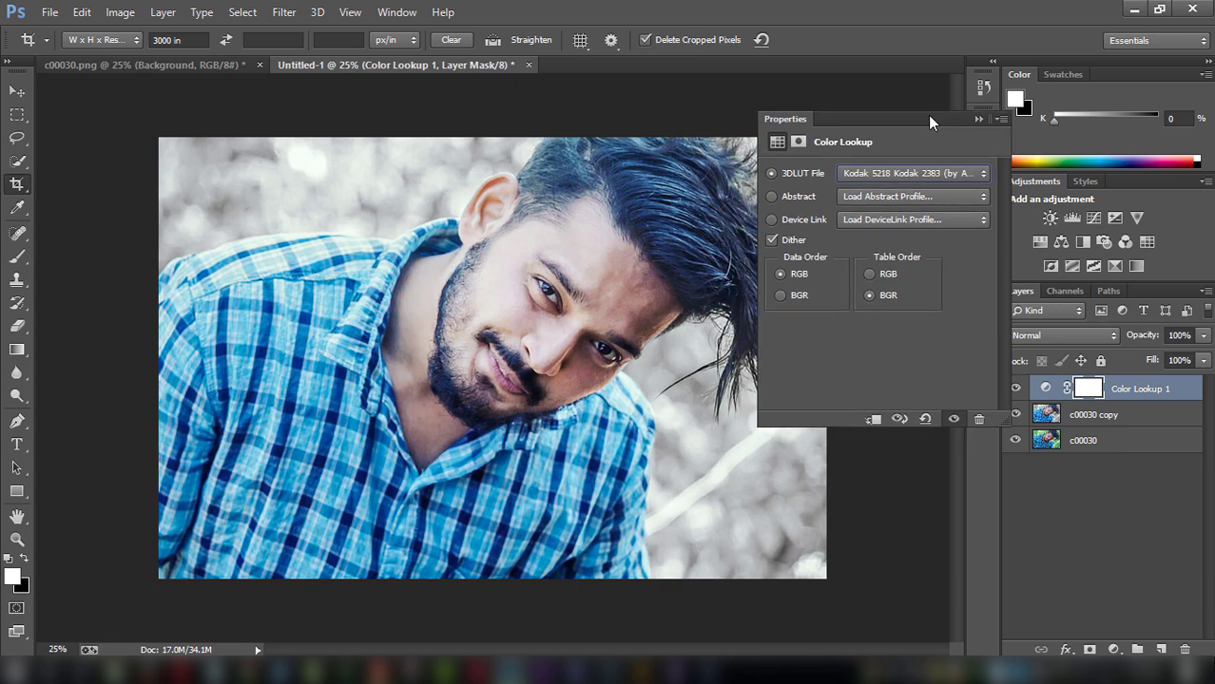
pyautogui.click(913, 173)
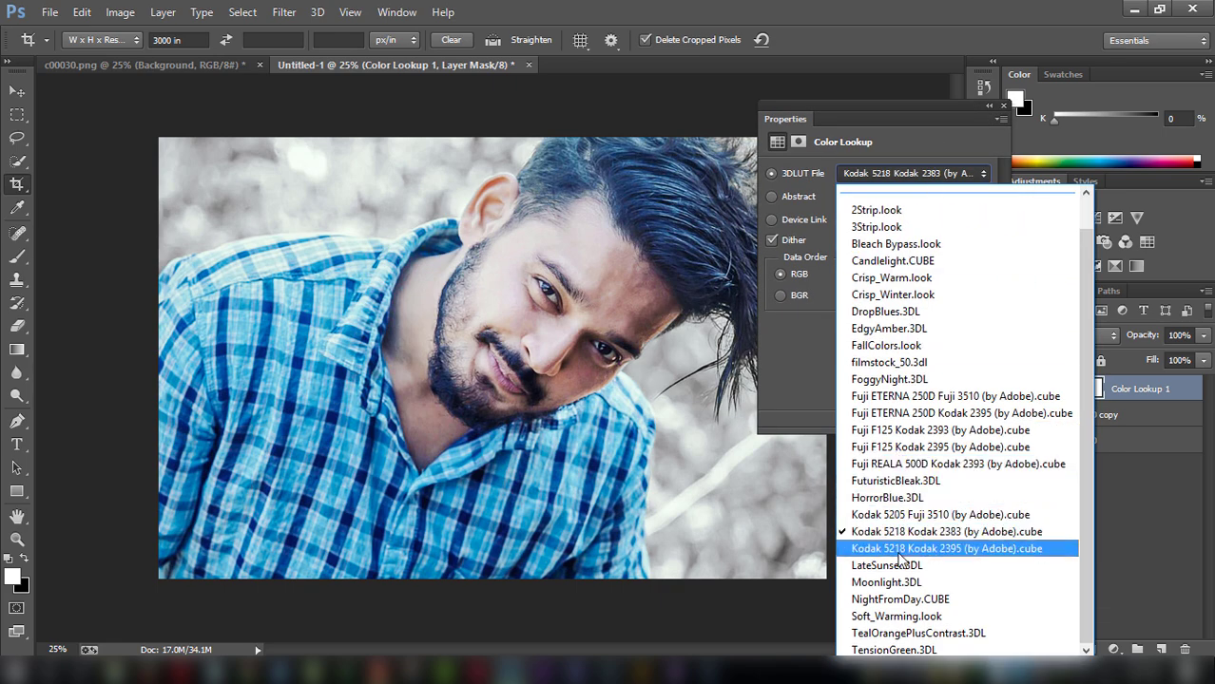
pyautogui.click(899, 551)
pyautogui.click(885, 174)
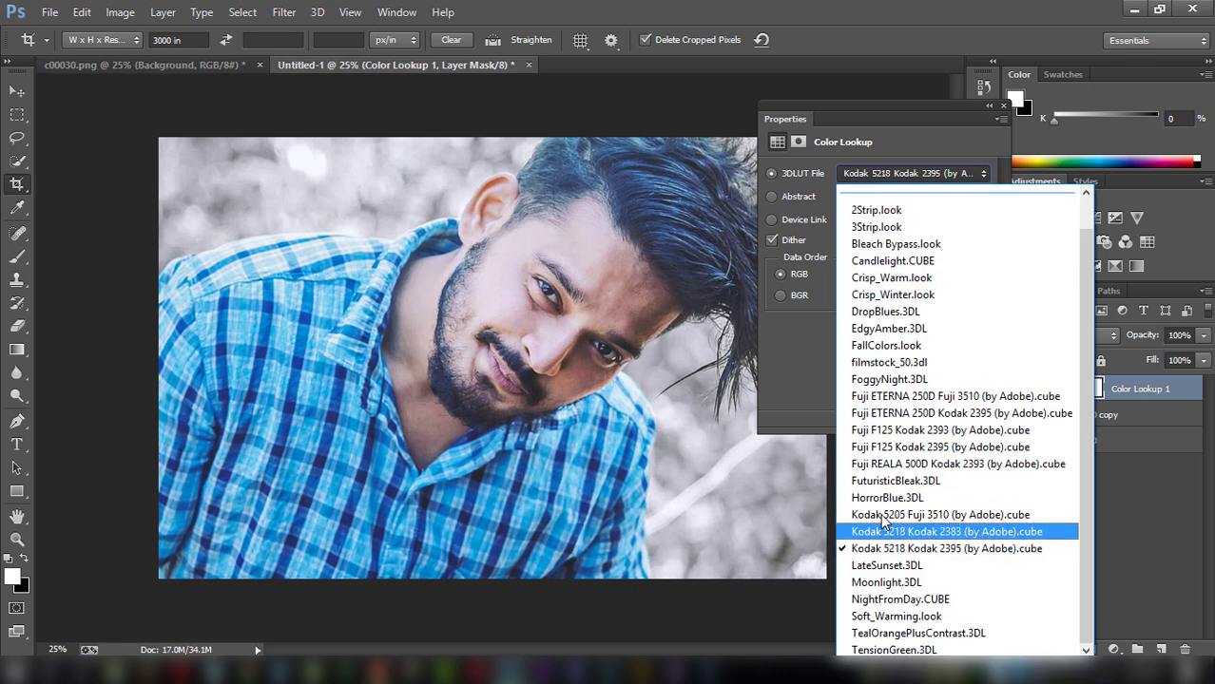
pyautogui.click(881, 515)
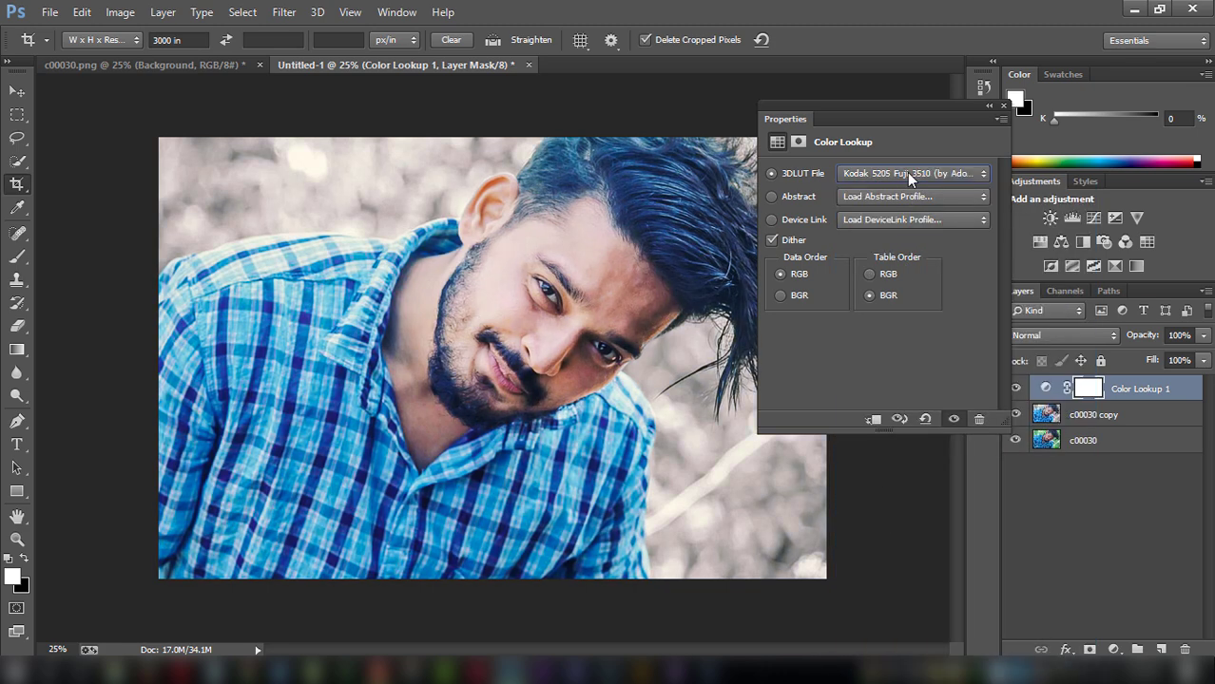
pyautogui.click(907, 174)
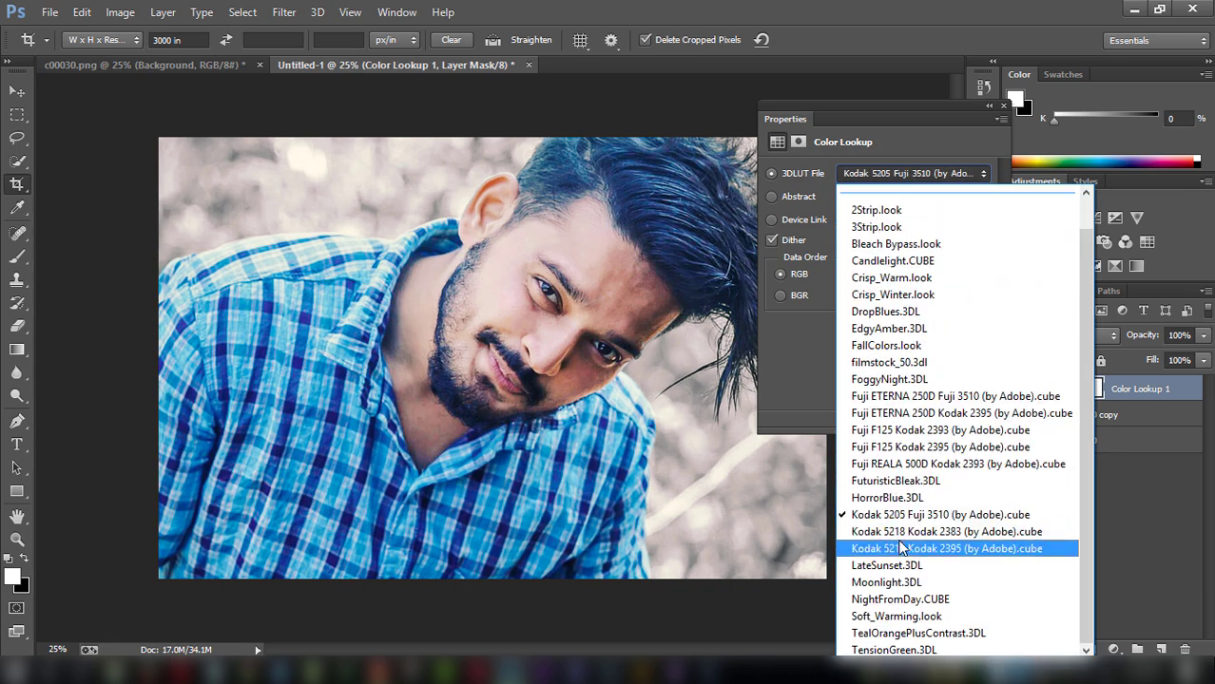
pyautogui.click(900, 548)
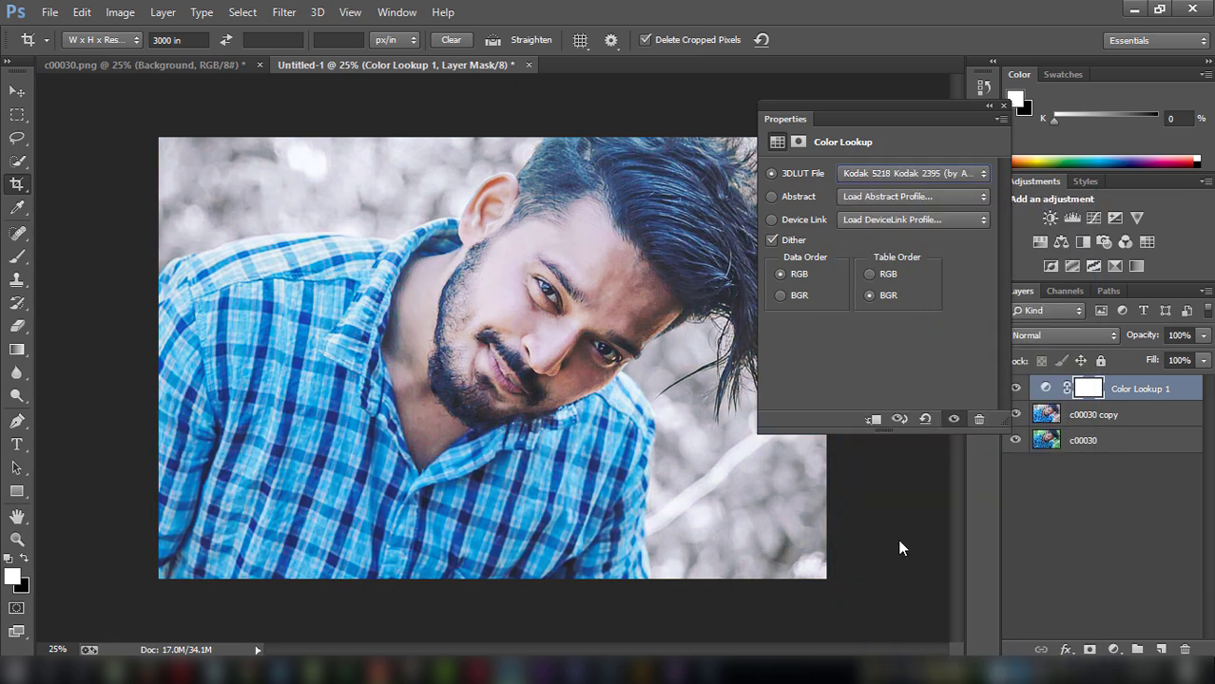
pyautogui.click(936, 174)
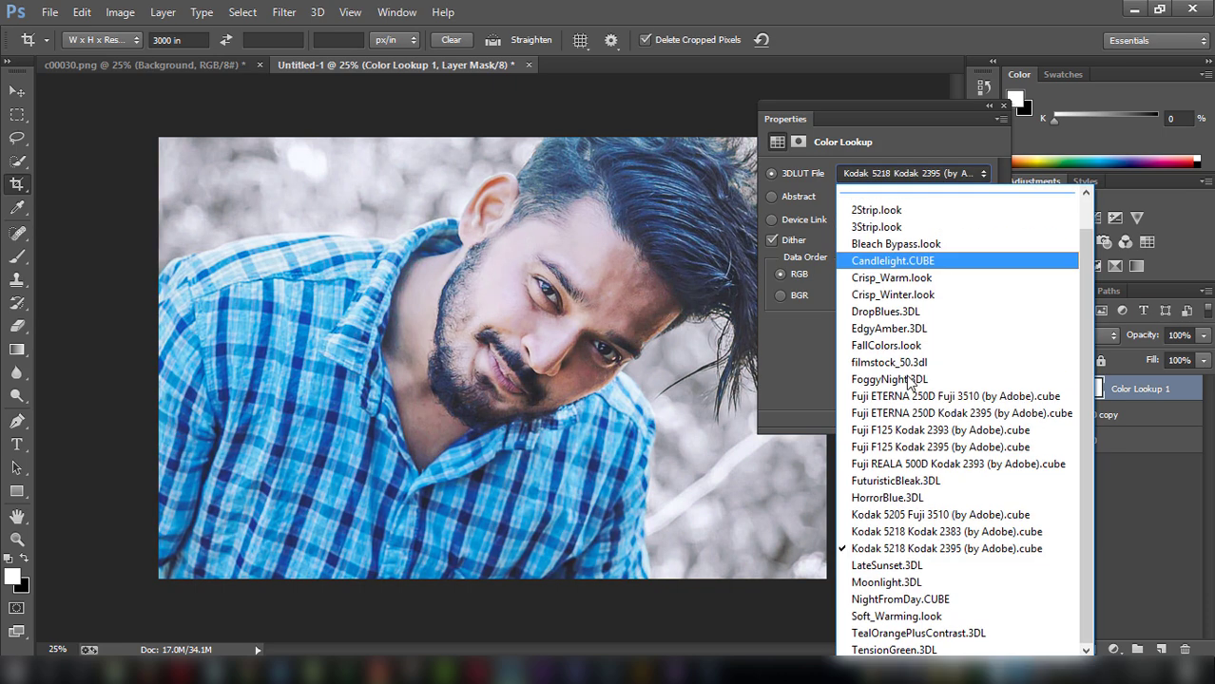
pyautogui.click(899, 532)
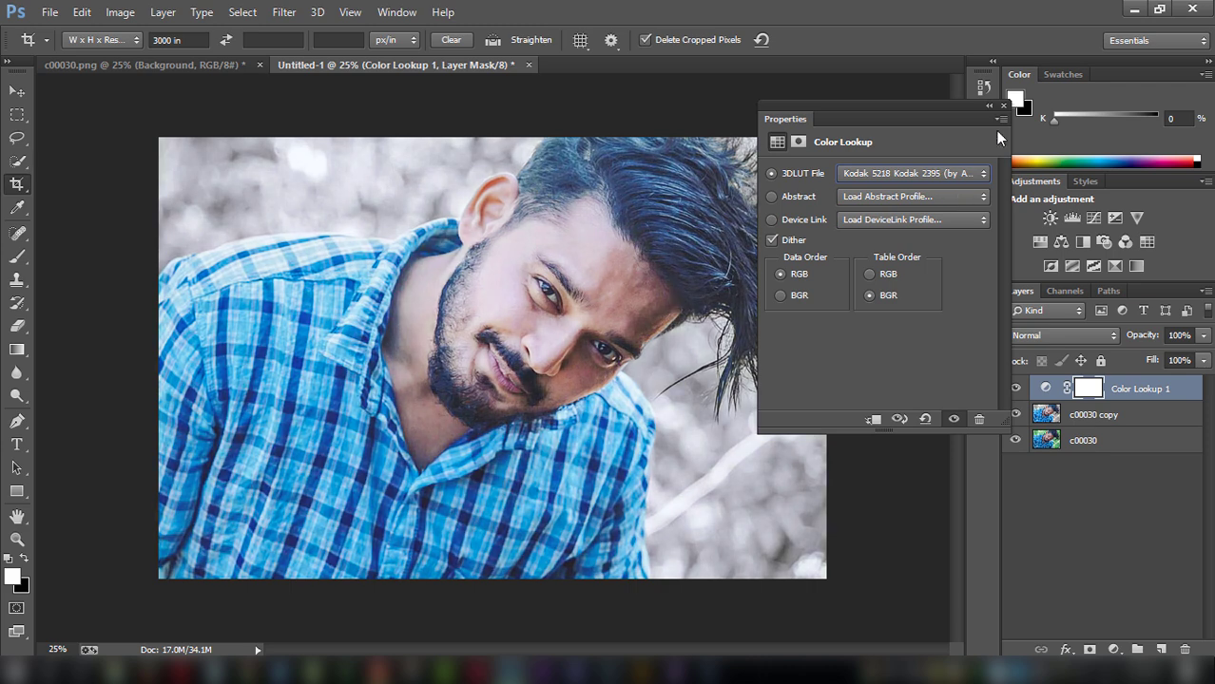
# Step: Compare the Color Lookup layer on and off, then set its opacity to 56%
pyautogui.click(988, 106)
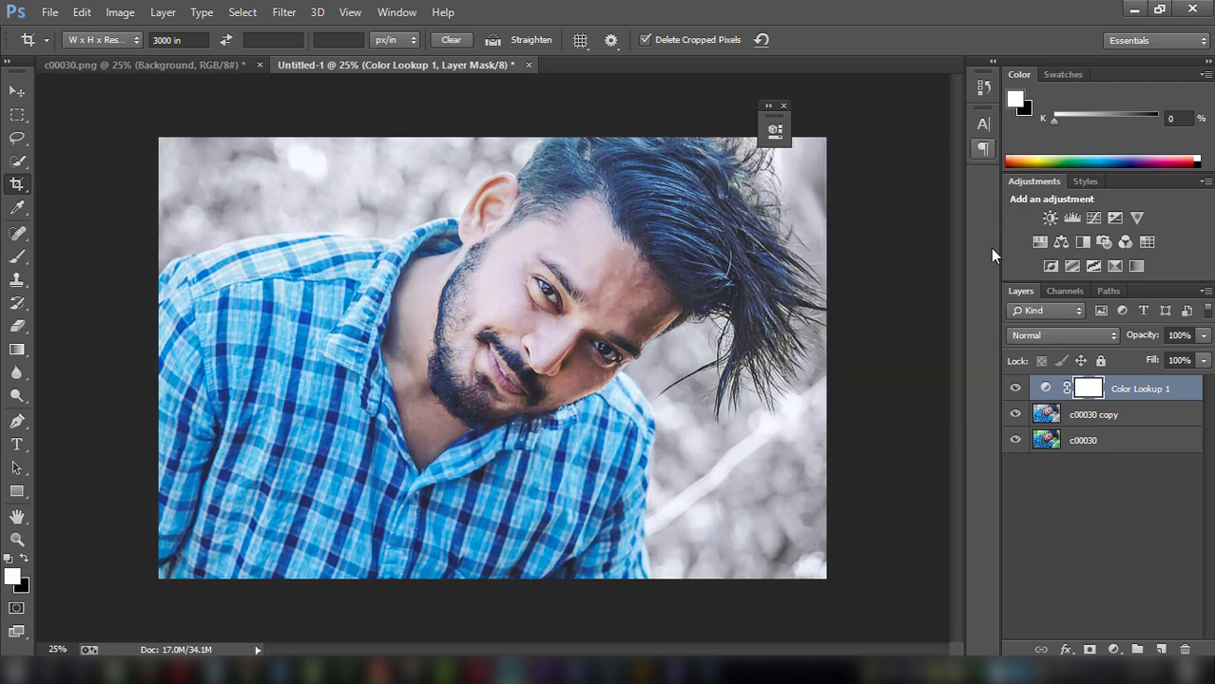
pyautogui.click(1015, 388)
pyautogui.click(1016, 388)
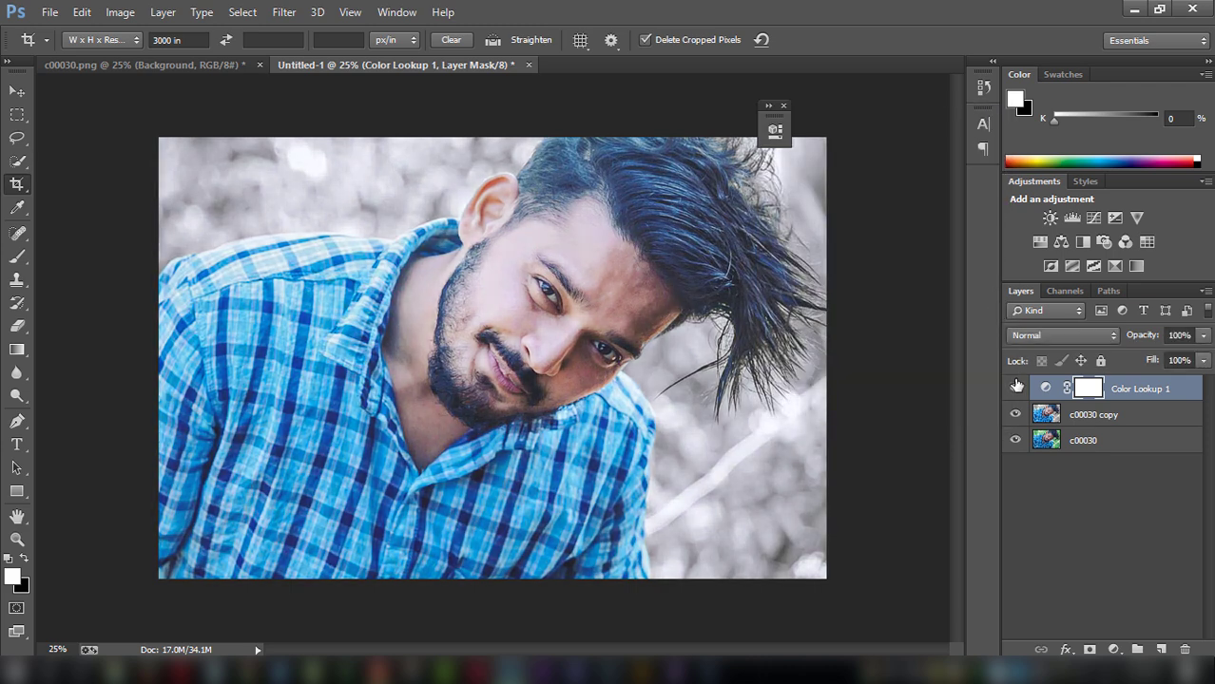
pyautogui.click(1203, 335)
pyautogui.moveTo(1200, 358); pyautogui.dragTo(1125, 355)
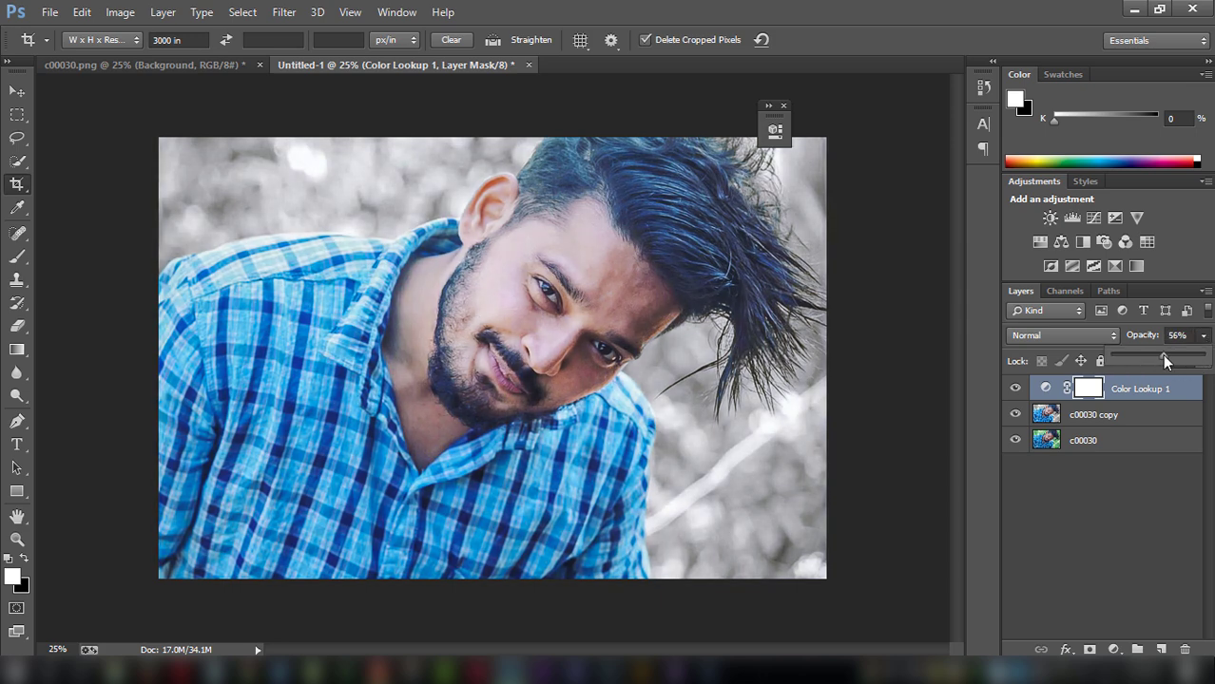
# Step: Merge the Color Lookup into 'c00030 copy', then open and cancel Color Efex Pro 3.0
pyautogui.rightClick(1129, 393)
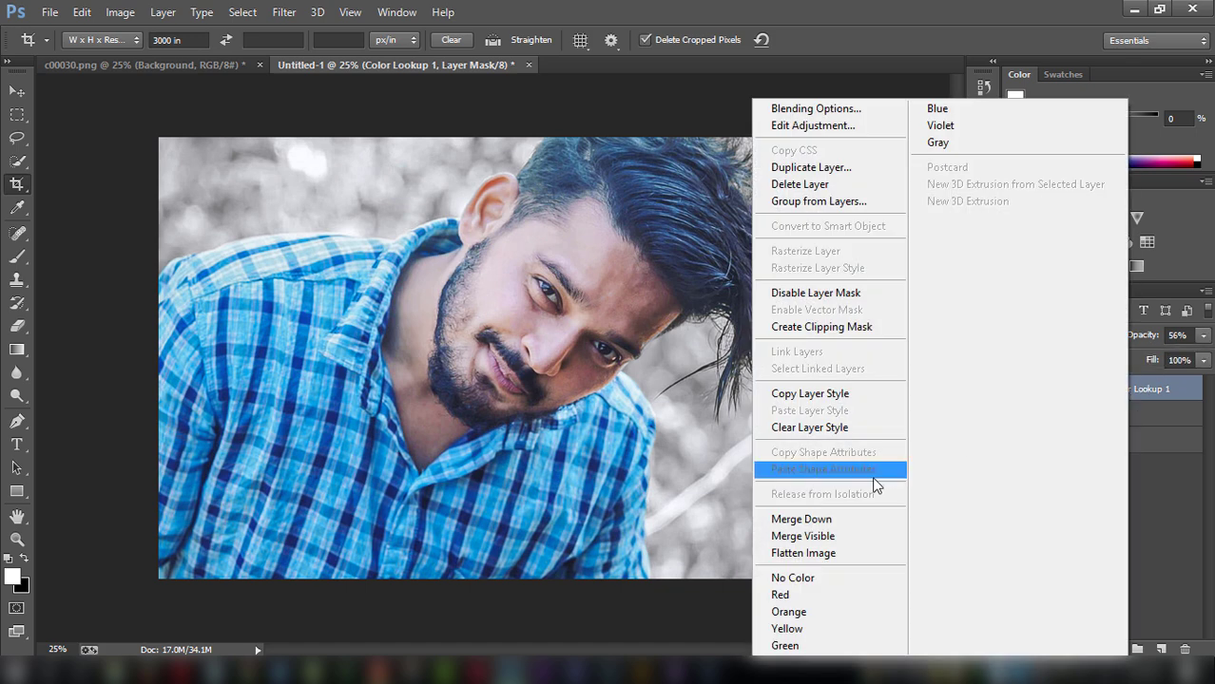
pyautogui.click(841, 523)
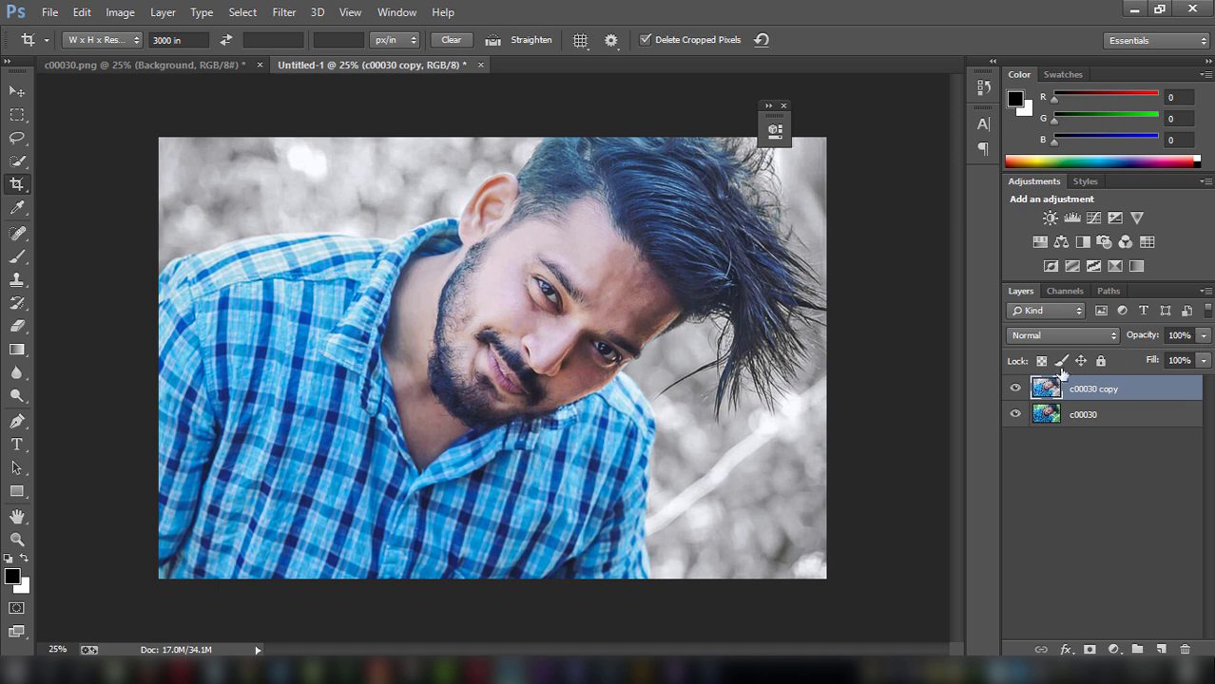
pyautogui.click(299, 14)
pyautogui.moveTo(314, 420)
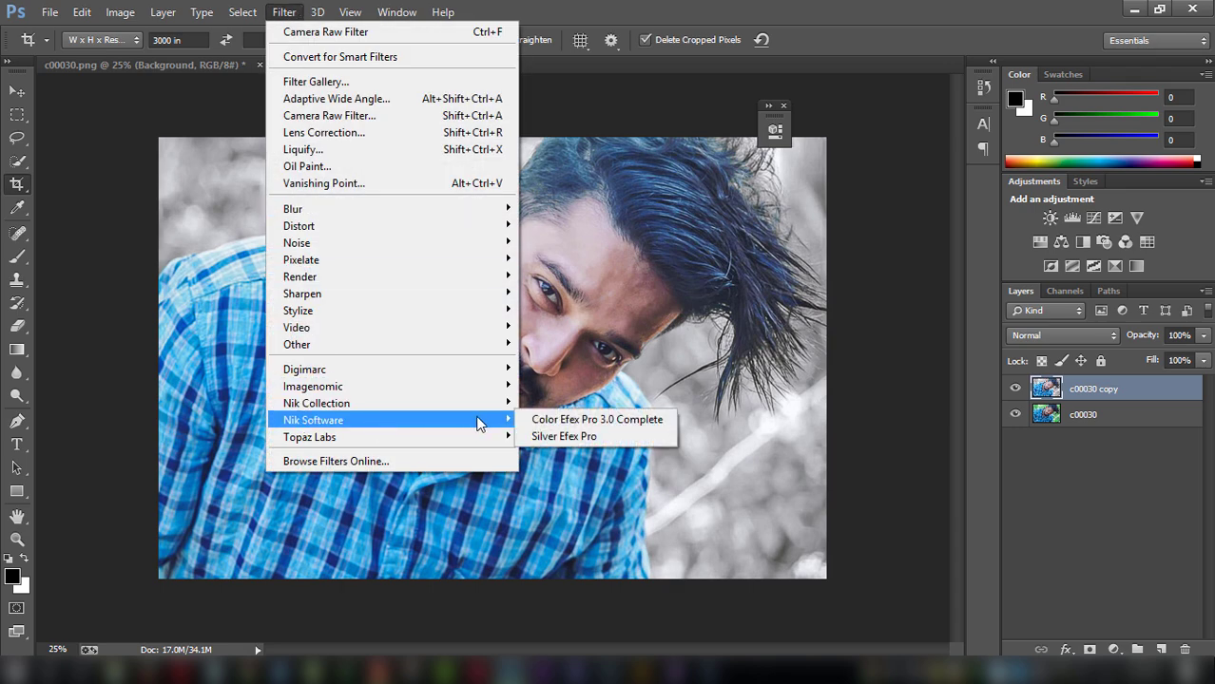
pyautogui.click(584, 419)
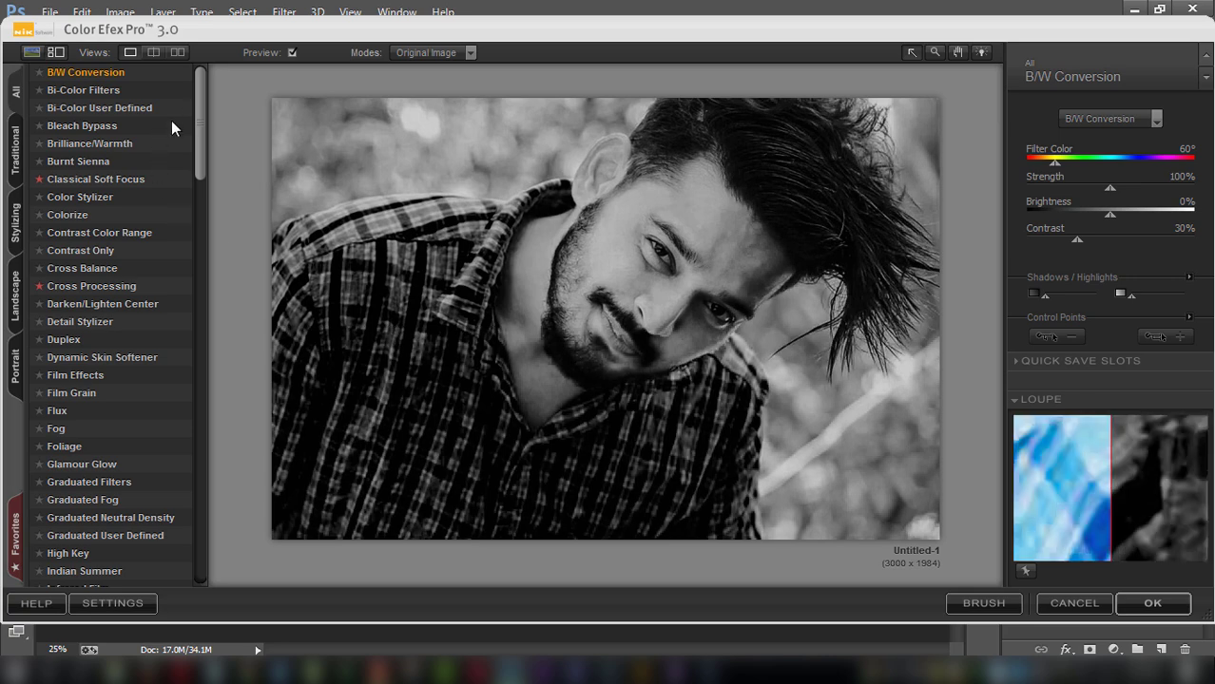
pyautogui.moveTo(199, 94); pyautogui.dragTo(212, 523)
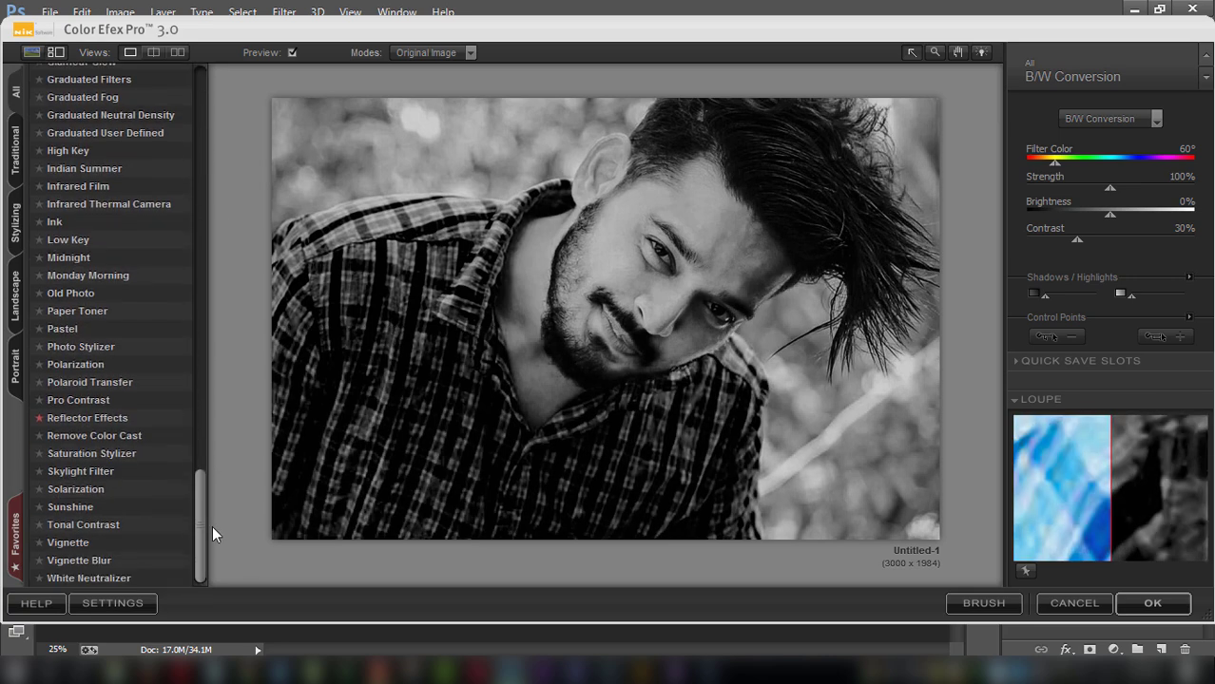
pyautogui.click(1074, 604)
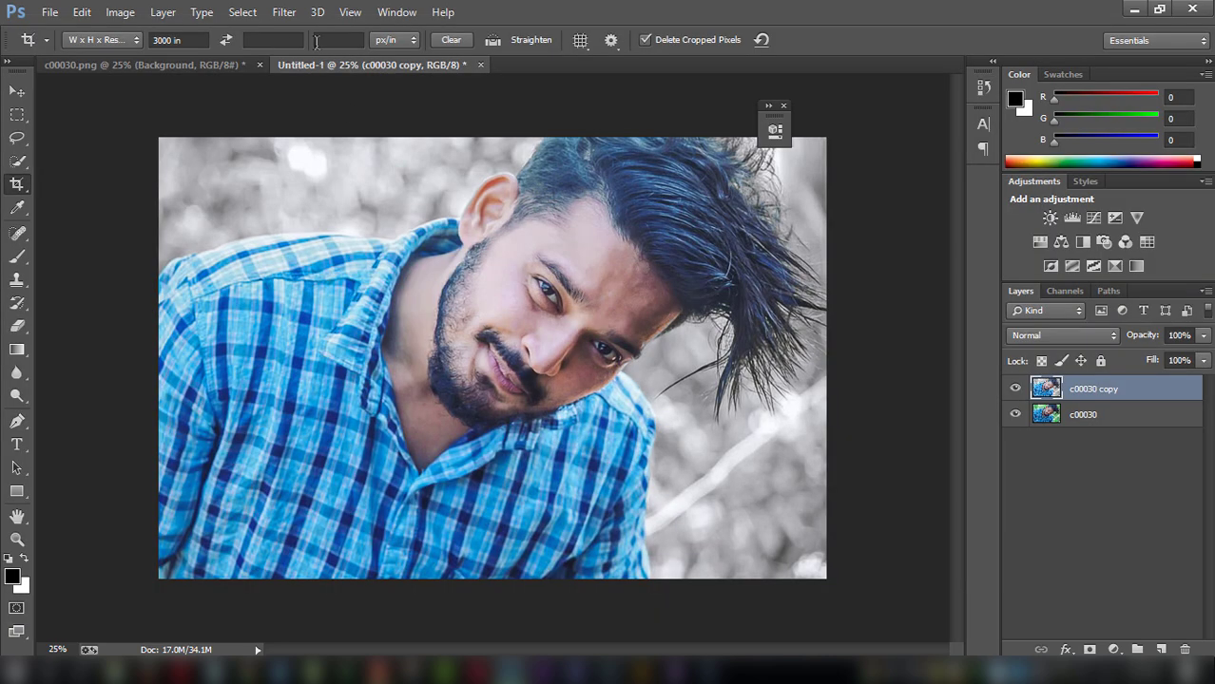
pyautogui.click(285, 12)
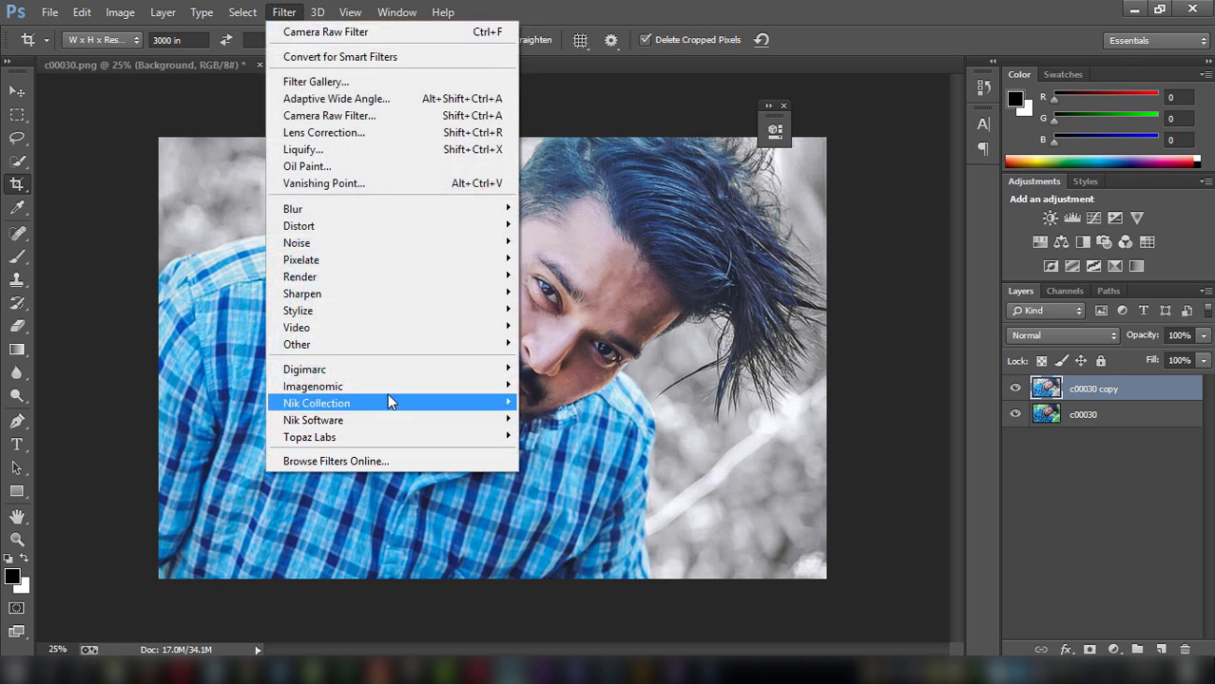
# Step: Apply Color Efex Pro 4's Vignette: Lens with Amount -55%, Brightness -17% and Size 53%
pyautogui.moveTo(317, 403)
pyautogui.click(567, 402)
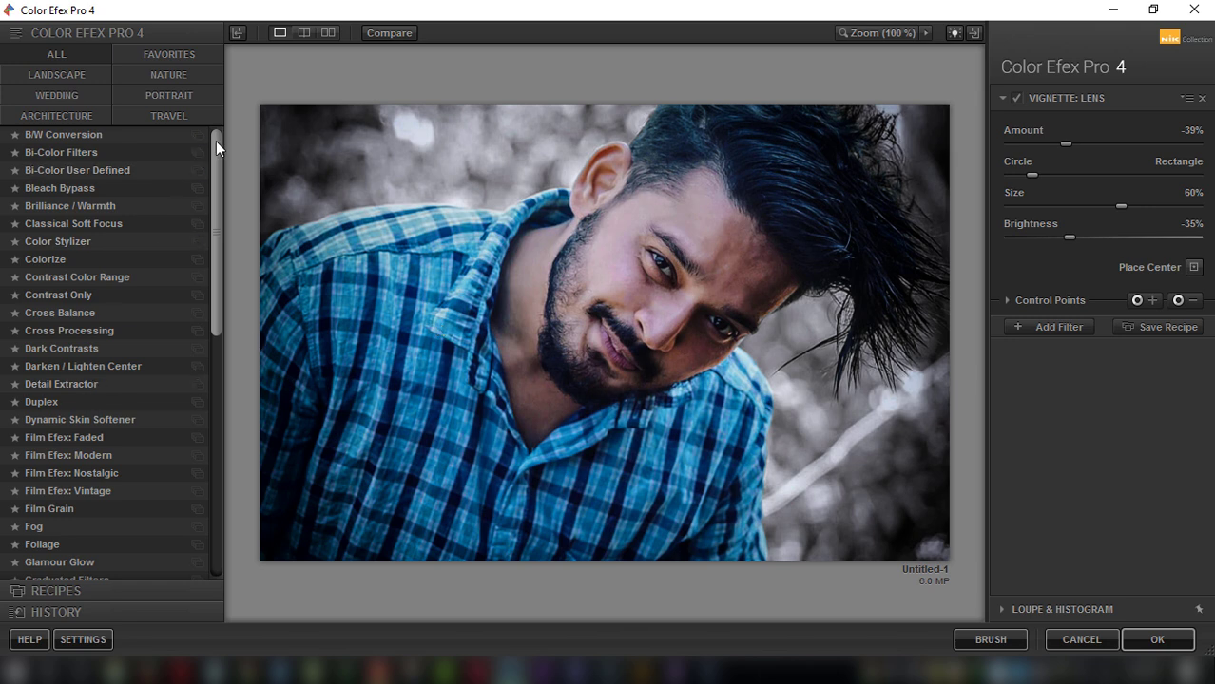
pyautogui.moveTo(216, 141); pyautogui.dragTo(216, 389)
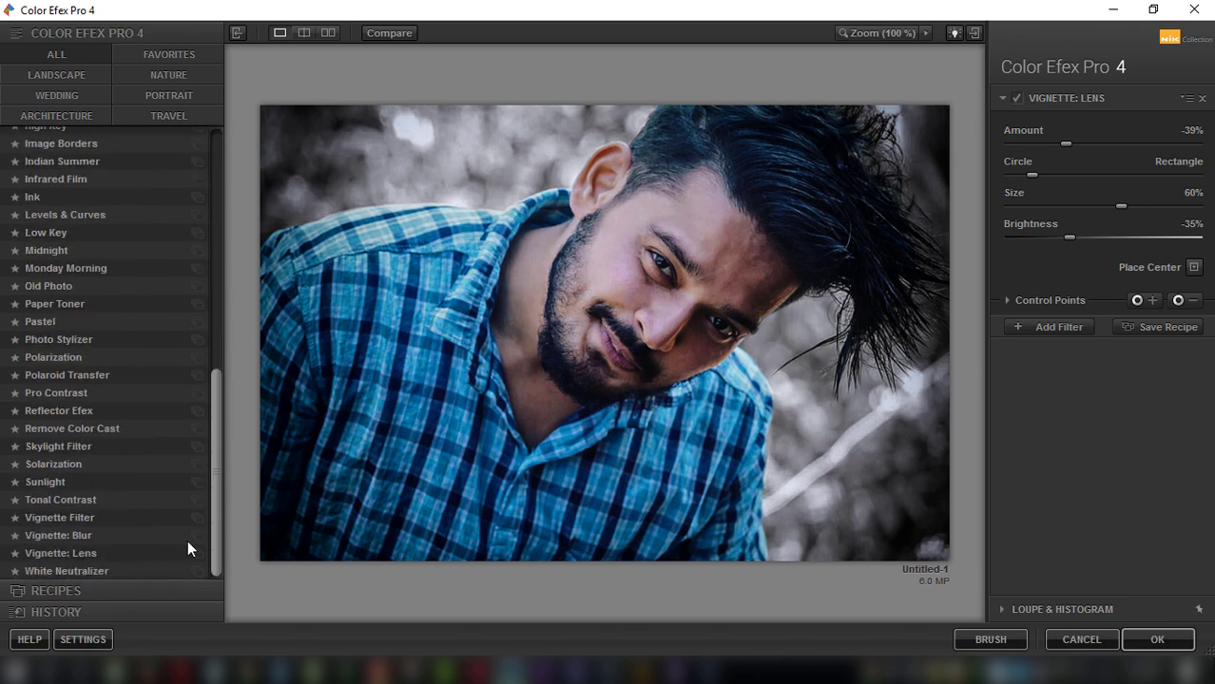
pyautogui.click(59, 553)
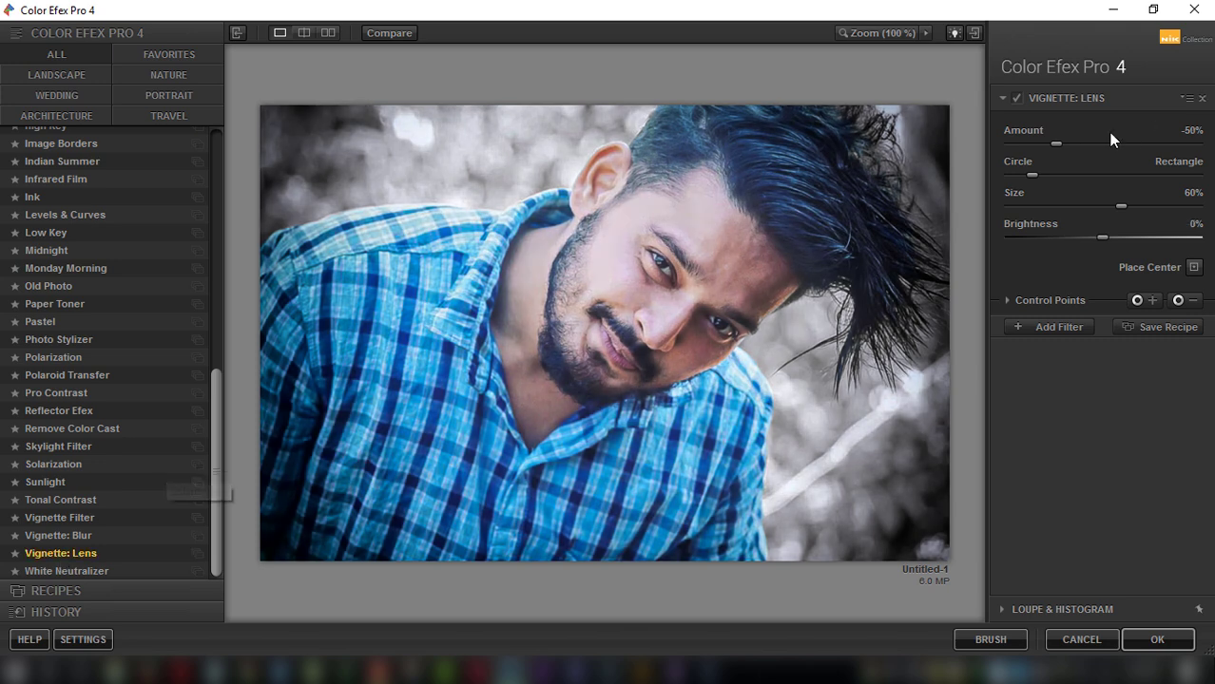
pyautogui.moveTo(1056, 142)
pyautogui.mouseDown()
pyautogui.moveTo(1068, 145)
pyautogui.moveTo(1053, 143)
pyautogui.mouseUp()
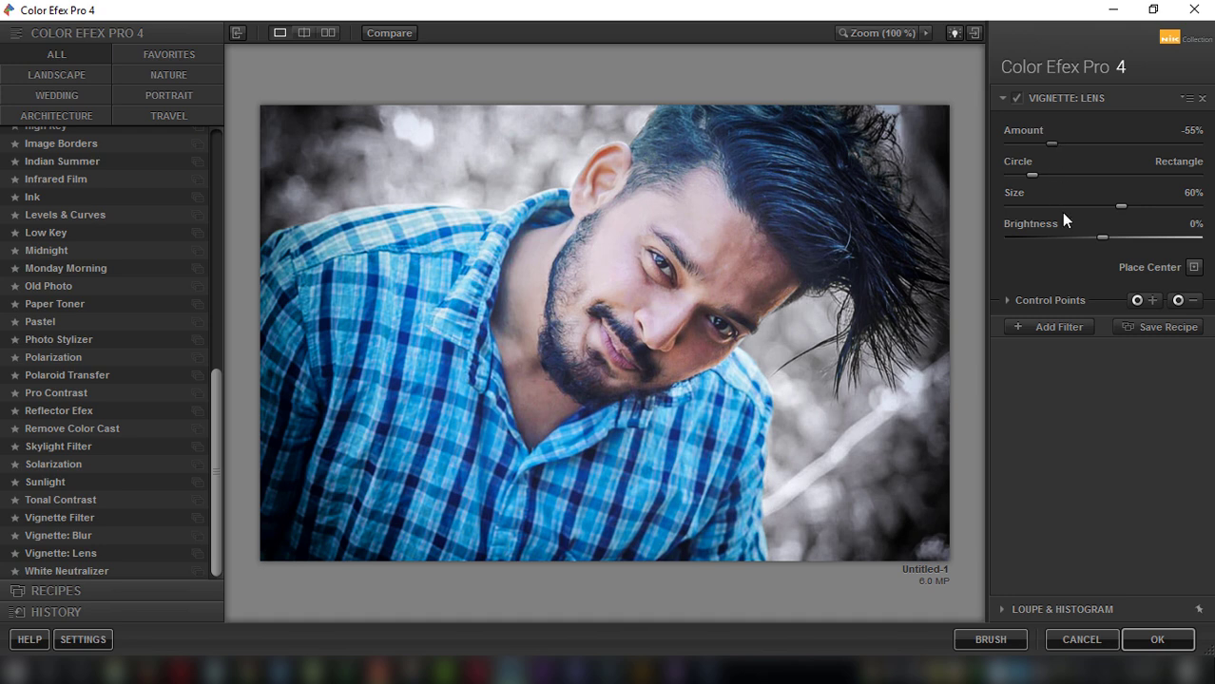
pyautogui.moveTo(1104, 237); pyautogui.dragTo(1089, 237)
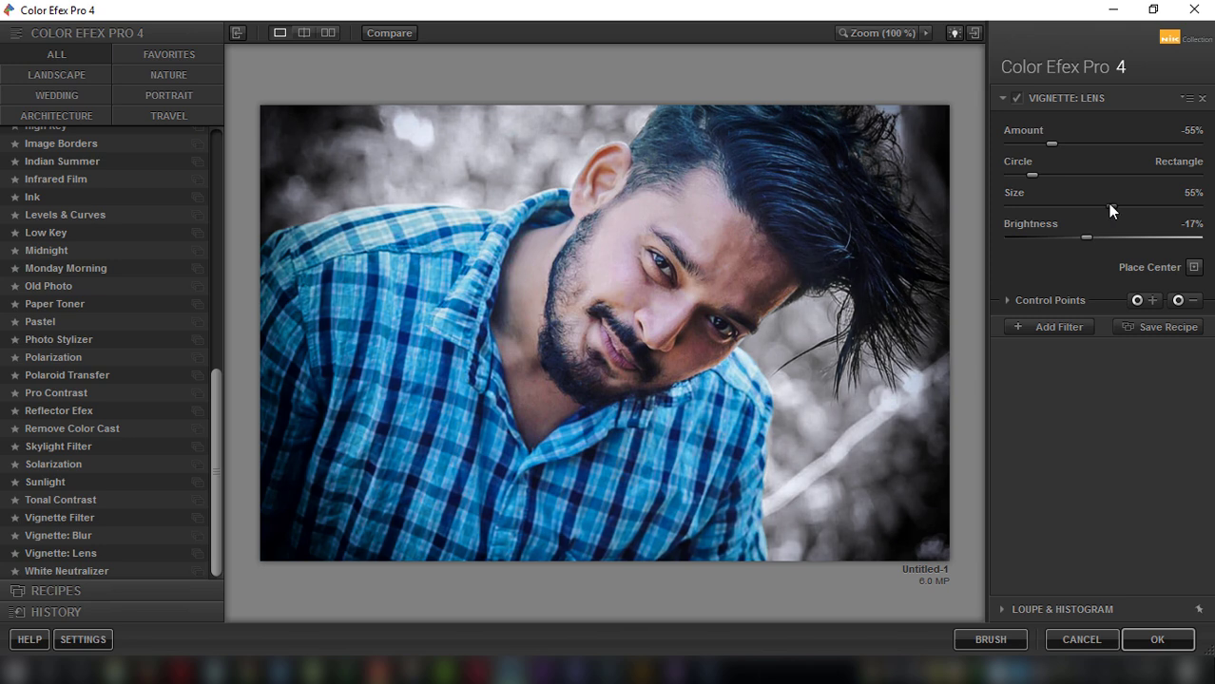
pyautogui.moveTo(1109, 210); pyautogui.dragTo(1110, 214)
pyautogui.moveTo(1107, 208)
pyautogui.mouseDown()
pyautogui.moveTo(1092, 208)
pyautogui.moveTo(1102, 208)
pyautogui.mouseUp()
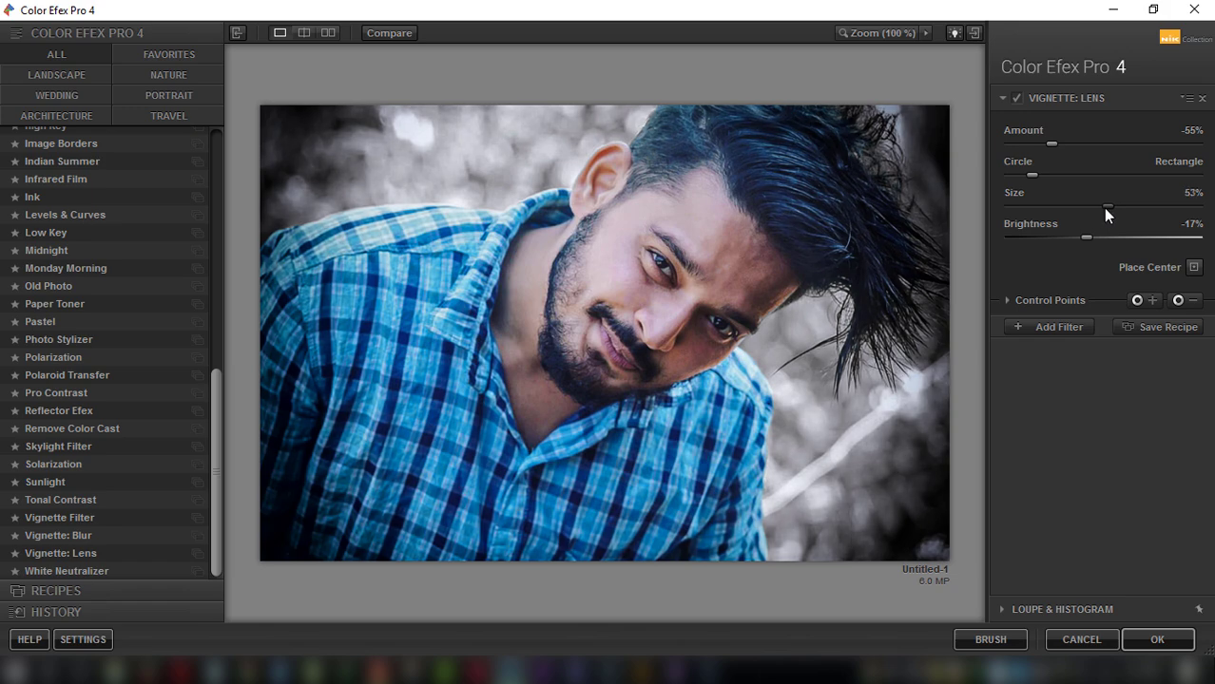
pyautogui.click(1157, 639)
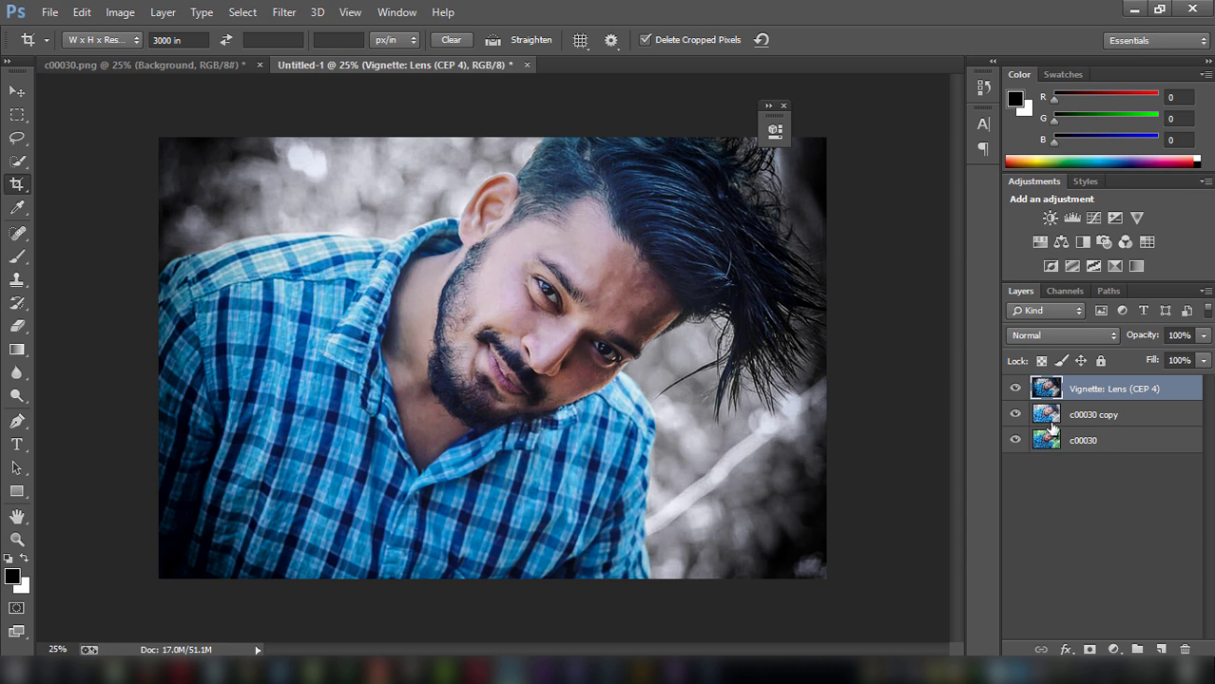
# Step: Erase the vignette layer over the beard and face with the eraser at 63% opacity
pyautogui.click(1015, 389)
pyautogui.click(1016, 389)
pyautogui.click(21, 326)
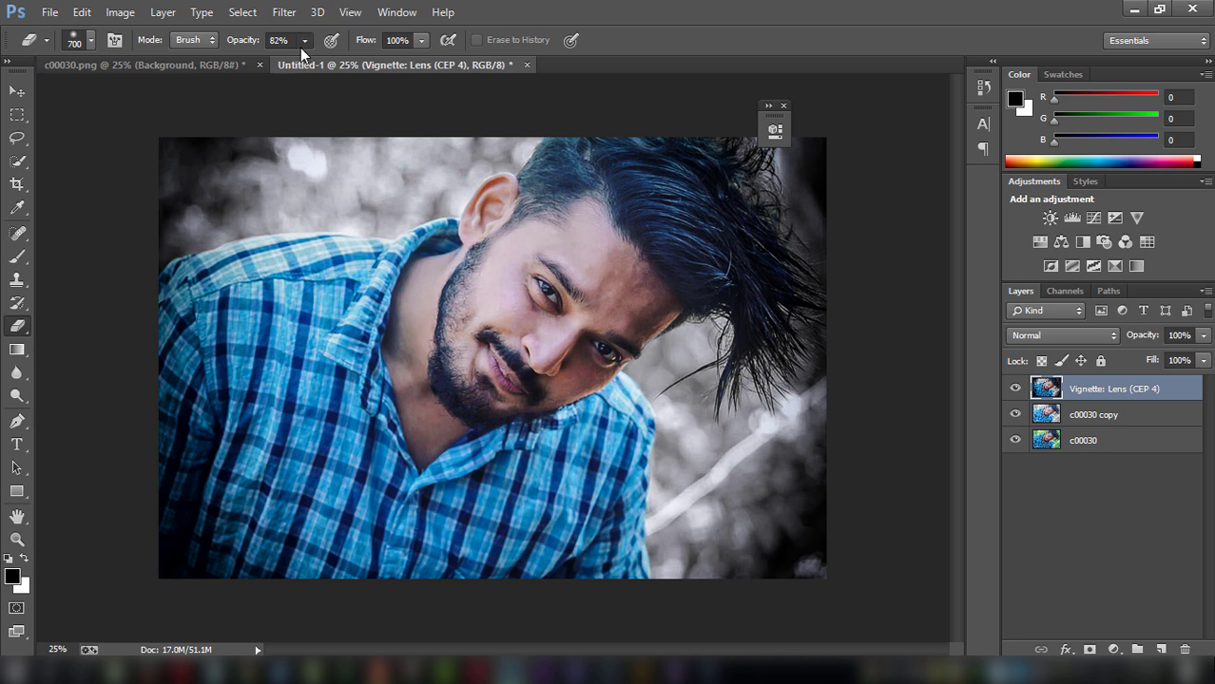
pyautogui.press('6')
pyautogui.press('3')
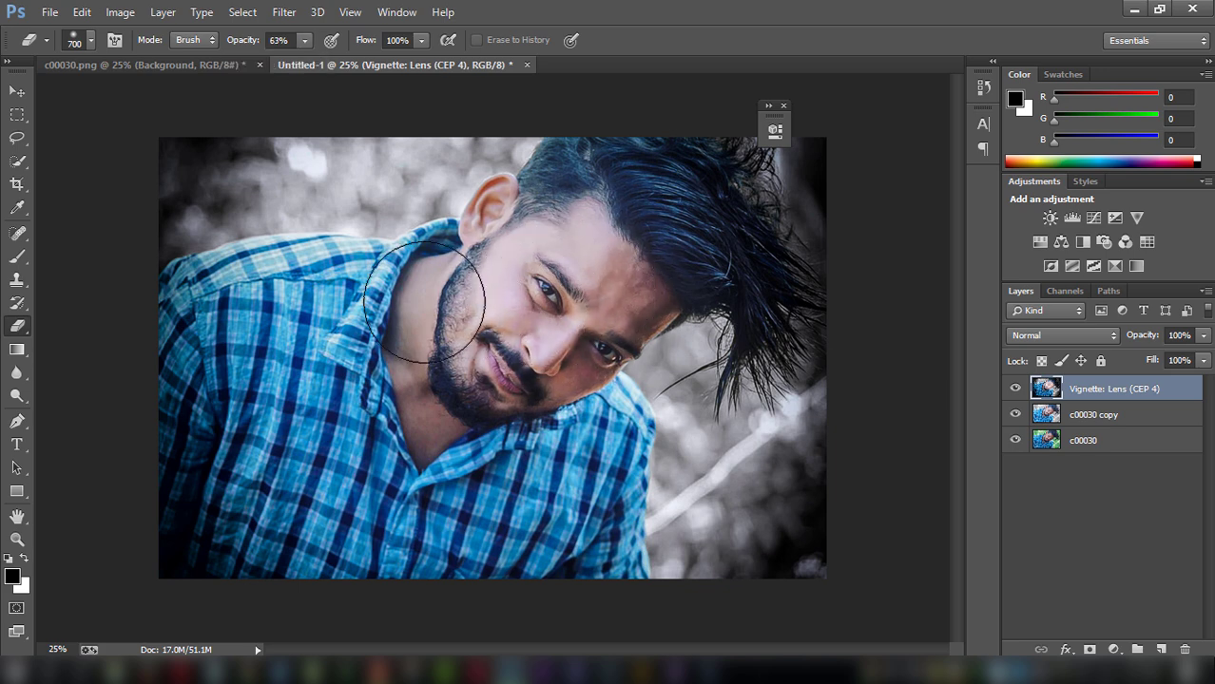
pyautogui.moveTo(424, 302)
pyautogui.mouseDown()
pyautogui.moveTo(488, 366)
pyautogui.moveTo(548, 277)
pyautogui.moveTo(480, 211)
pyautogui.moveTo(529, 268)
pyautogui.moveTo(596, 312)
pyautogui.mouseUp()
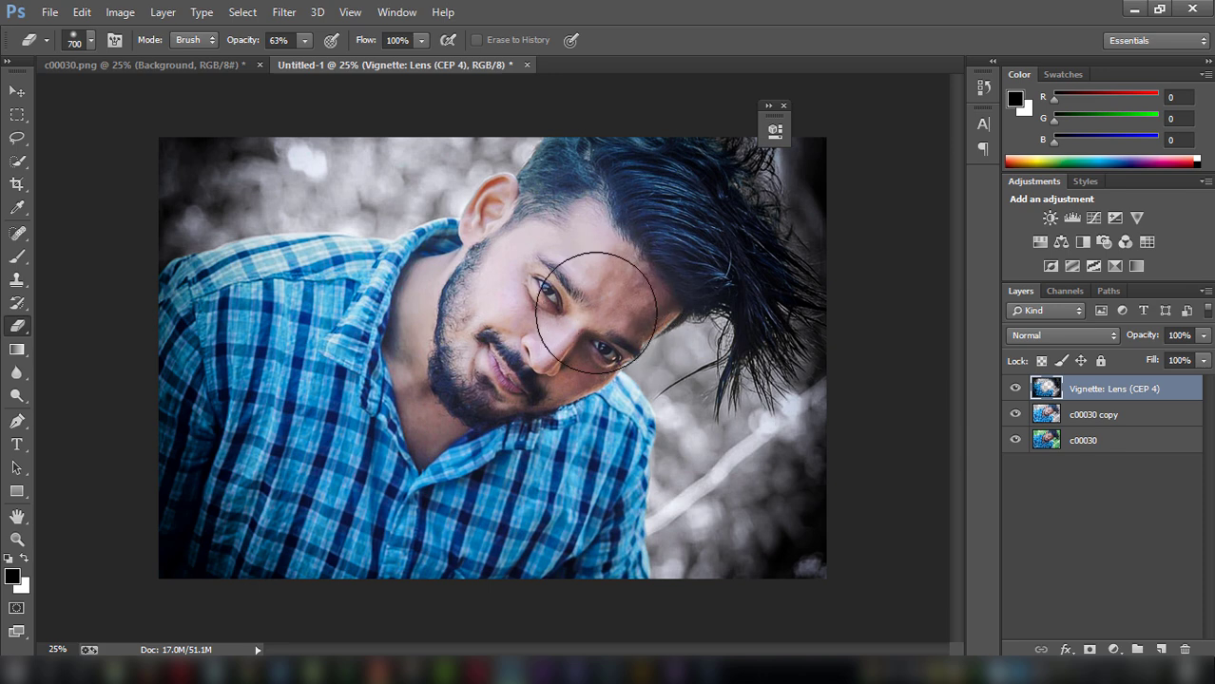
# Step: Merge the vignette layer down into c00030 copy and compare the result
pyautogui.rightClick(1104, 392)
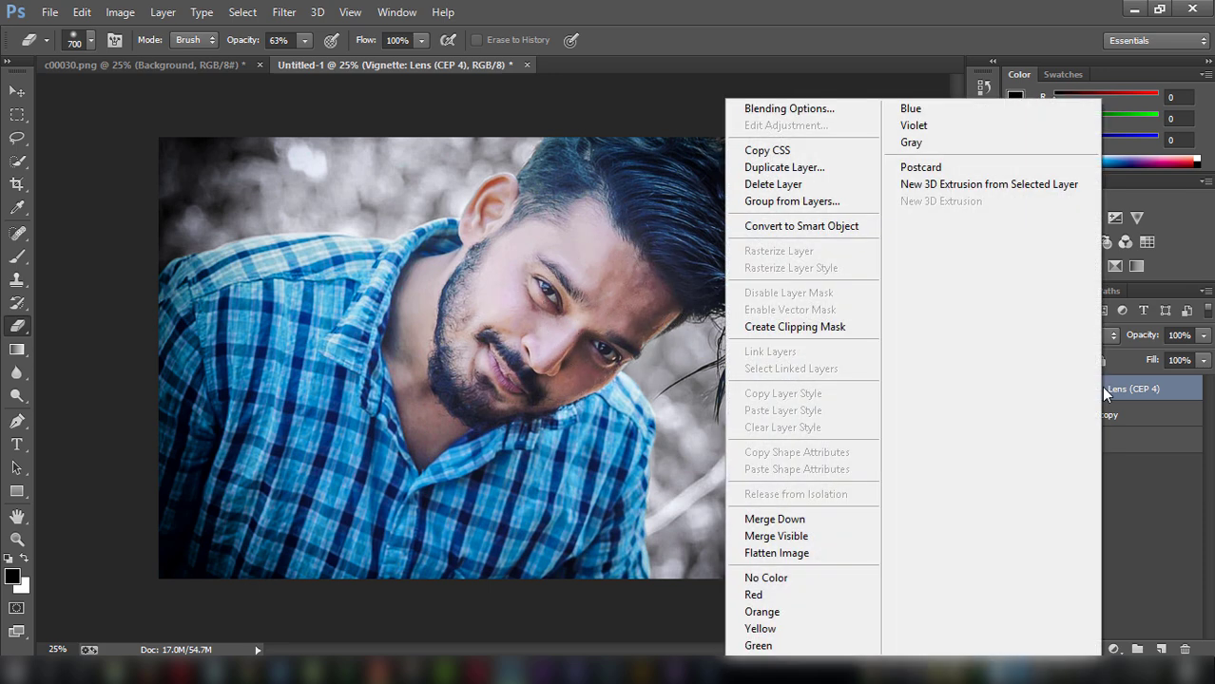
pyautogui.click(838, 519)
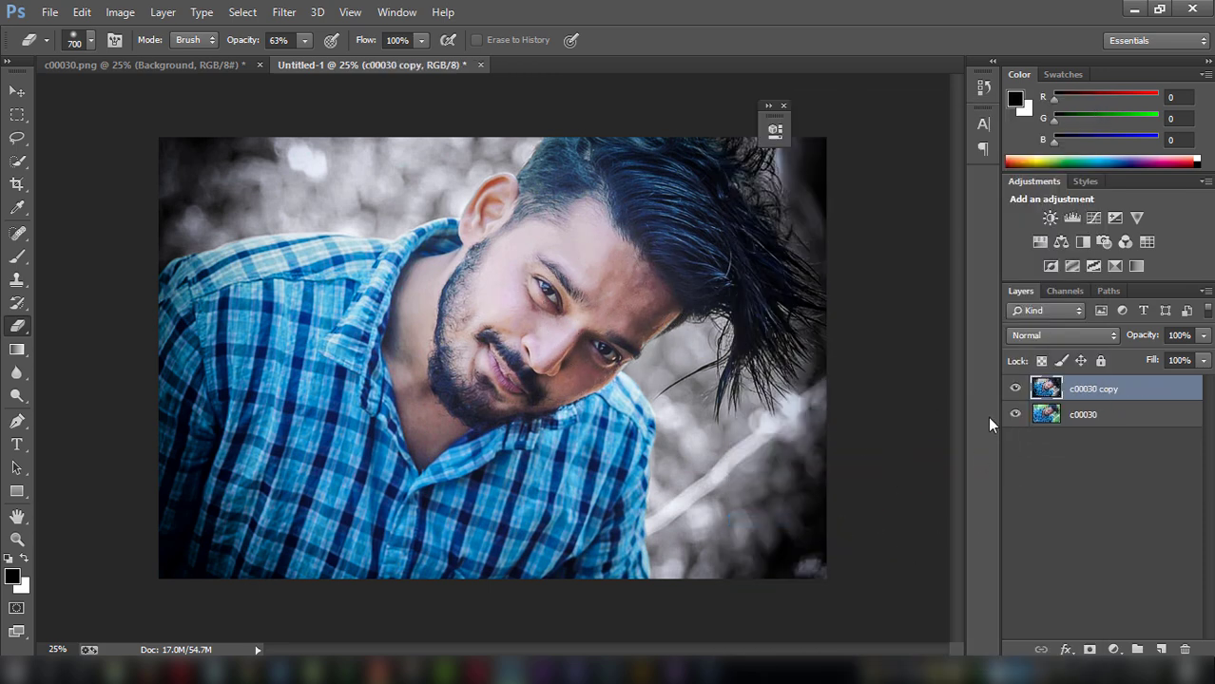
pyautogui.click(1015, 387)
pyautogui.click(1015, 388)
# Step: Add a Selective Color layer and adjust the Blues' yellow, black and cyan amounts
pyautogui.click(1115, 265)
pyautogui.moveTo(668, 123); pyautogui.dragTo(205, 107)
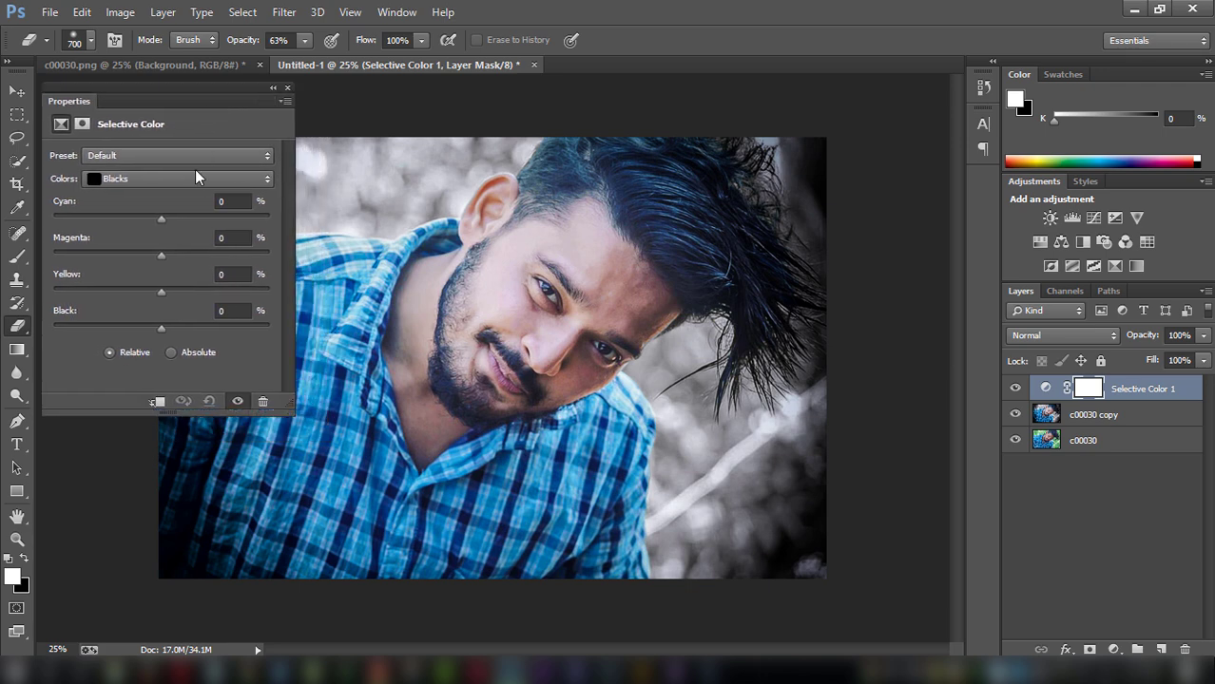
pyautogui.click(191, 179)
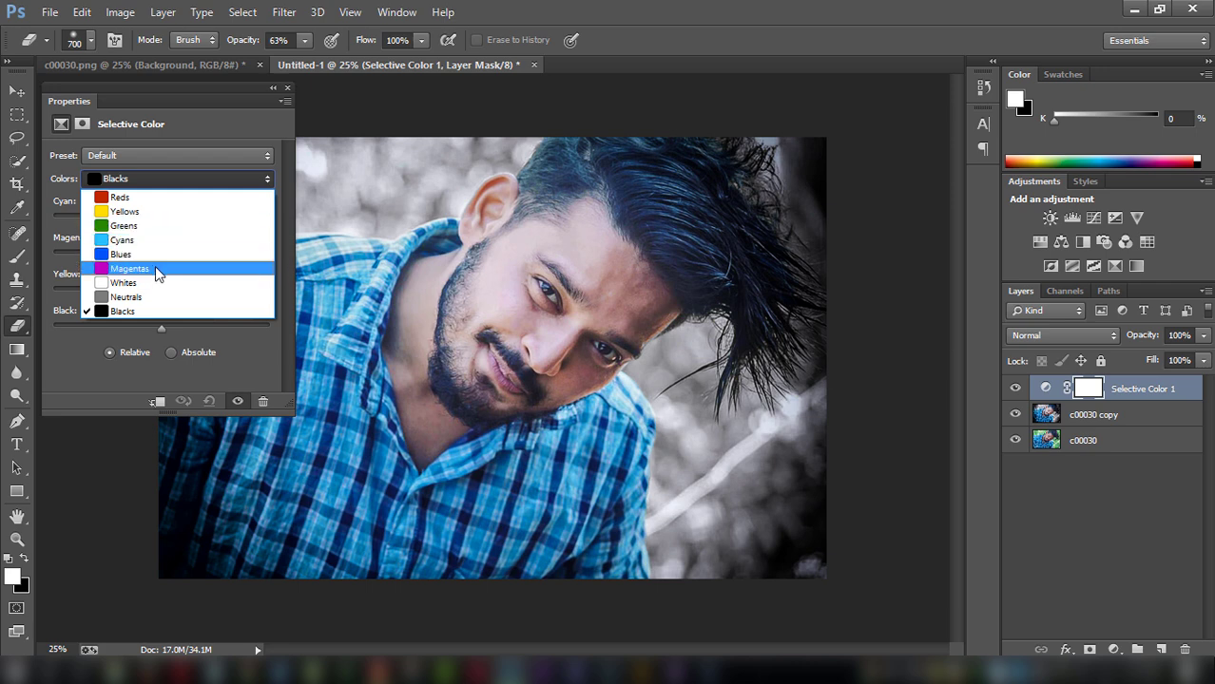
pyautogui.click(155, 257)
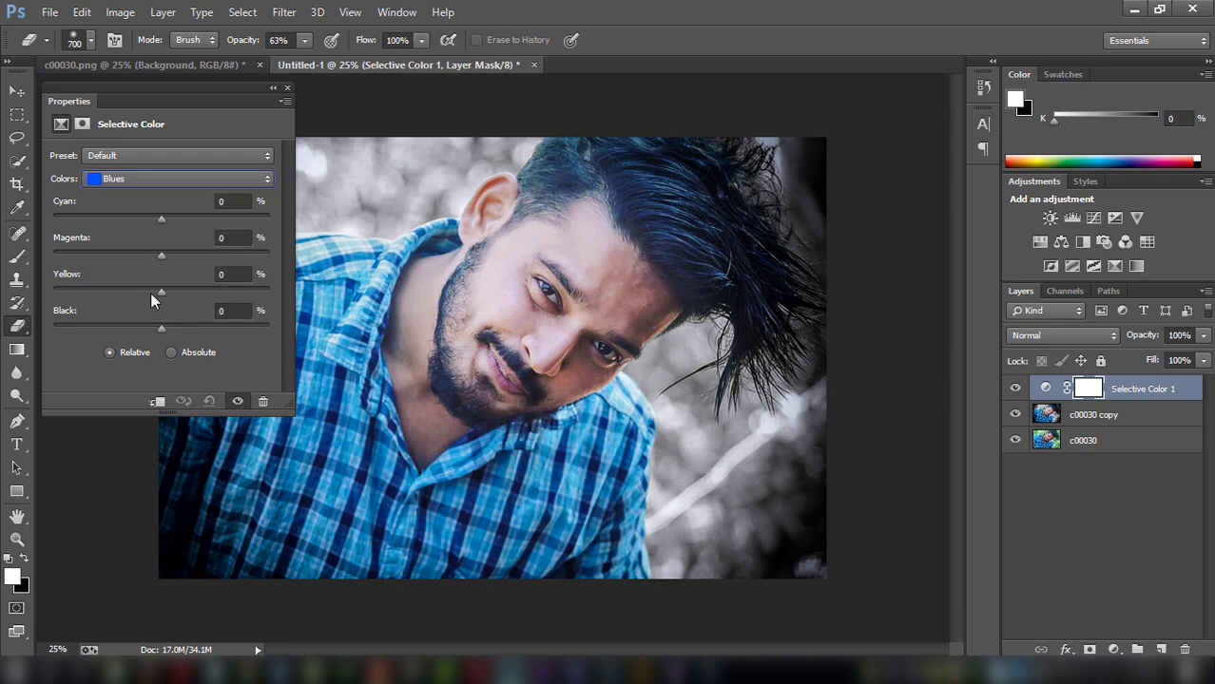
pyautogui.moveTo(162, 291)
pyautogui.mouseDown()
pyautogui.moveTo(87, 291)
pyautogui.moveTo(229, 292)
pyautogui.mouseUp()
pyautogui.moveTo(162, 328)
pyautogui.mouseDown()
pyautogui.moveTo(199, 328)
pyautogui.moveTo(80, 329)
pyautogui.moveTo(196, 329)
pyautogui.moveTo(150, 331)
pyautogui.moveTo(162, 331)
pyautogui.mouseUp()
pyautogui.moveTo(149, 222); pyautogui.dragTo(177, 225)
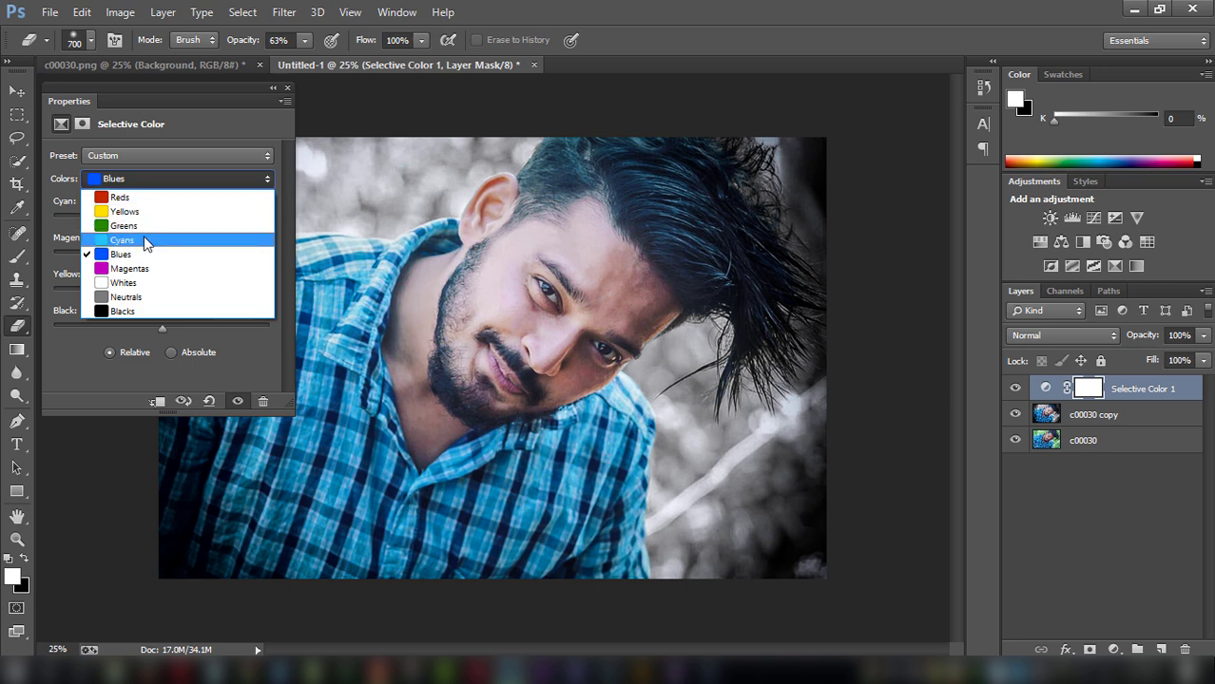
# Step: Set the Selective Color Cyans range to Cyan +17% and Black +11%
pyautogui.click(144, 239)
pyautogui.moveTo(160, 213)
pyautogui.mouseDown()
pyautogui.moveTo(175, 213)
pyautogui.moveTo(53, 224)
pyautogui.moveTo(198, 233)
pyautogui.moveTo(164, 228)
pyautogui.moveTo(180, 224)
pyautogui.mouseUp()
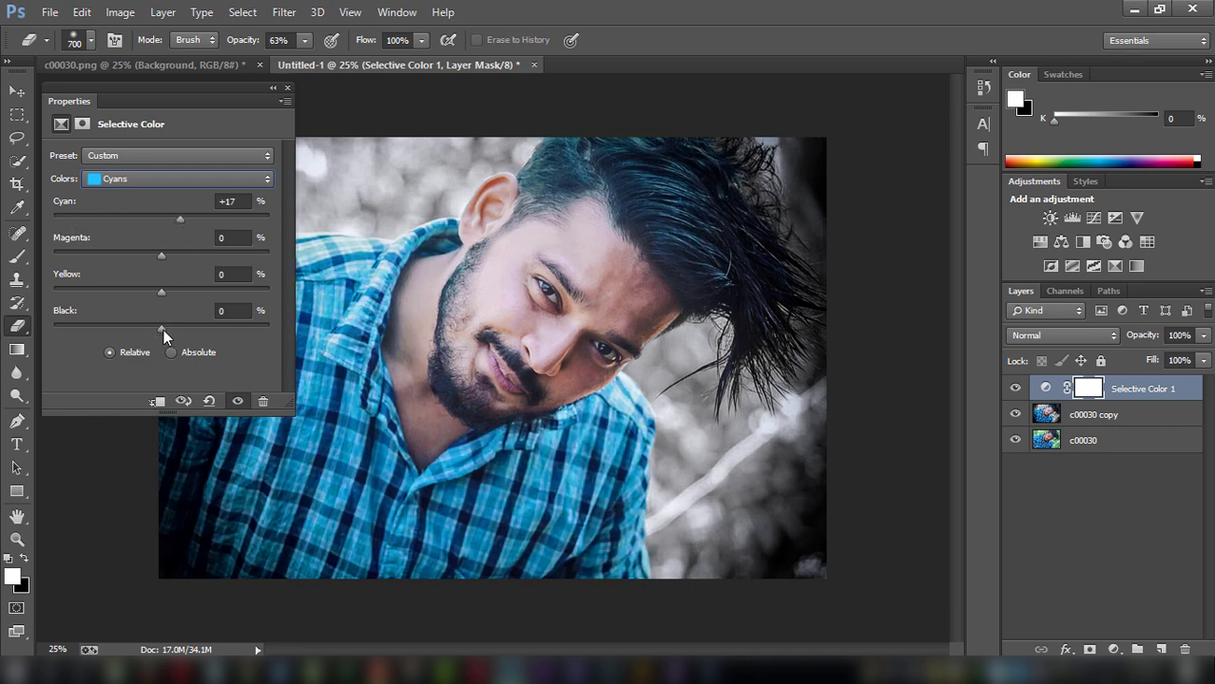
pyautogui.moveTo(163, 328)
pyautogui.mouseDown()
pyautogui.moveTo(139, 329)
pyautogui.moveTo(173, 332)
pyautogui.mouseUp()
pyautogui.click(272, 89)
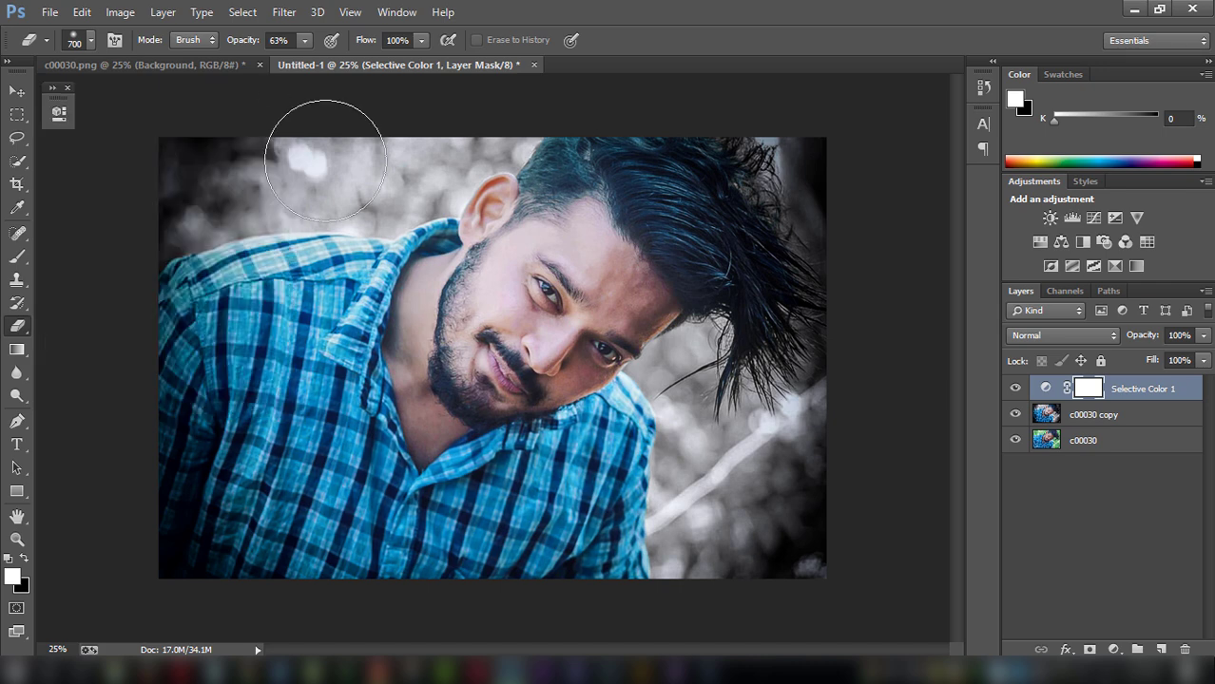
pyautogui.click(1015, 389)
pyautogui.click(1014, 389)
# Step: Merge Selective Color 1 into c00030 copy and add a Color Lookup adjustment layer
pyautogui.rightClick(1143, 396)
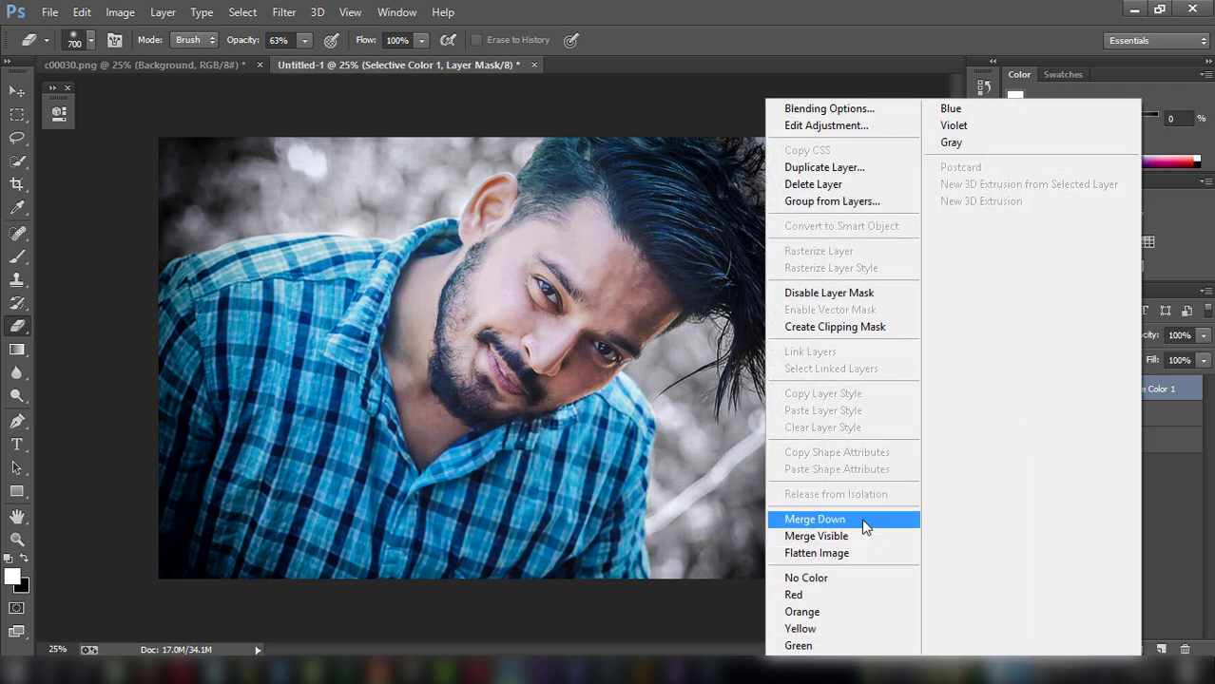
pyautogui.click(818, 519)
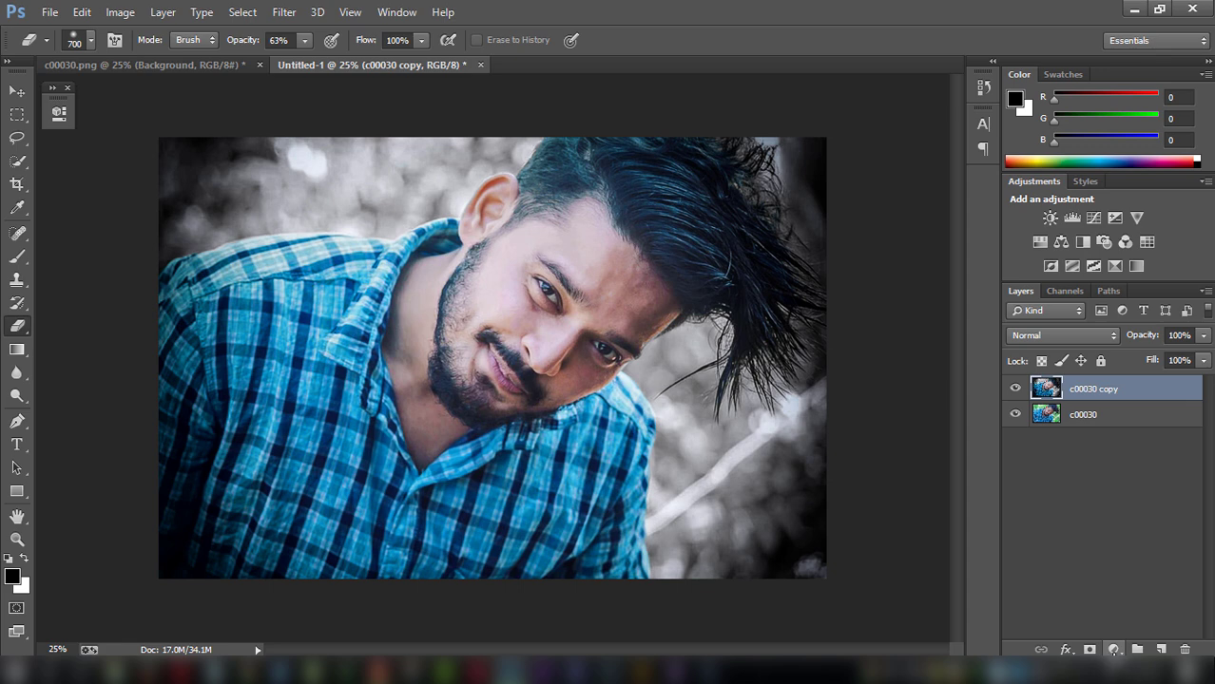
pyautogui.click(1113, 650)
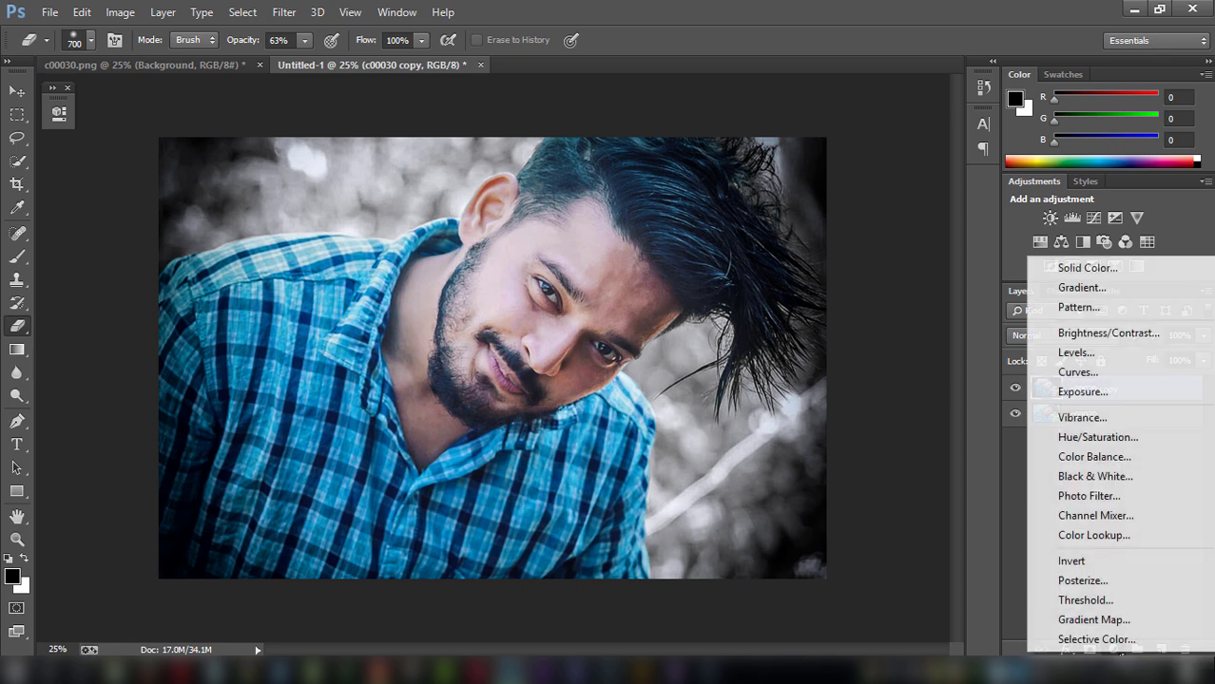
pyautogui.click(1000, 610)
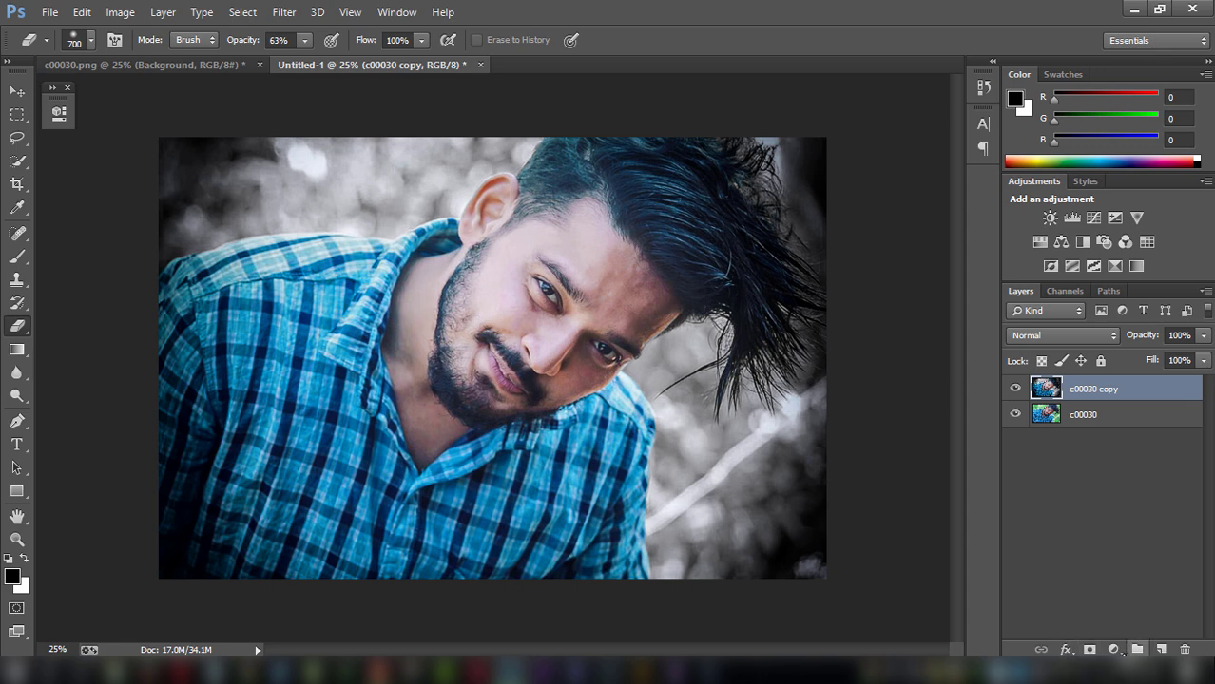
pyautogui.click(1114, 651)
pyautogui.click(1115, 536)
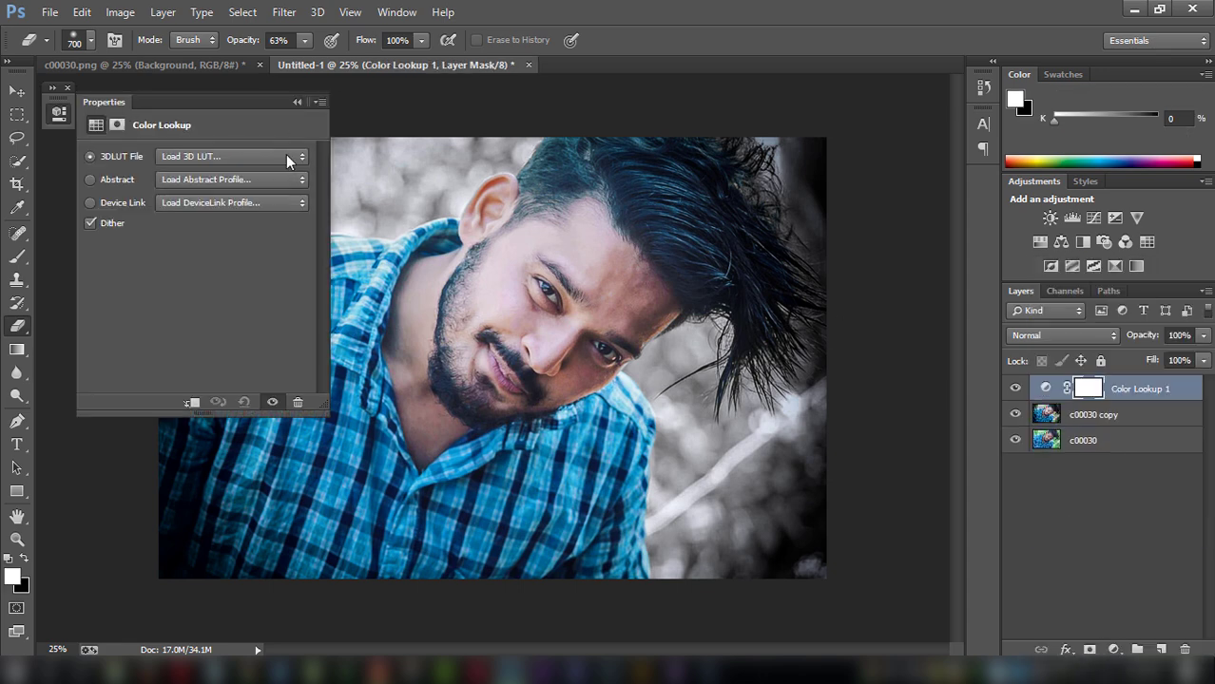
# Step: Try the 2Strip, 3Strip and Fuji ETERNA 250D Fuji 3510 3DLUT presets
pyautogui.click(209, 180)
pyautogui.click(211, 179)
pyautogui.click(215, 157)
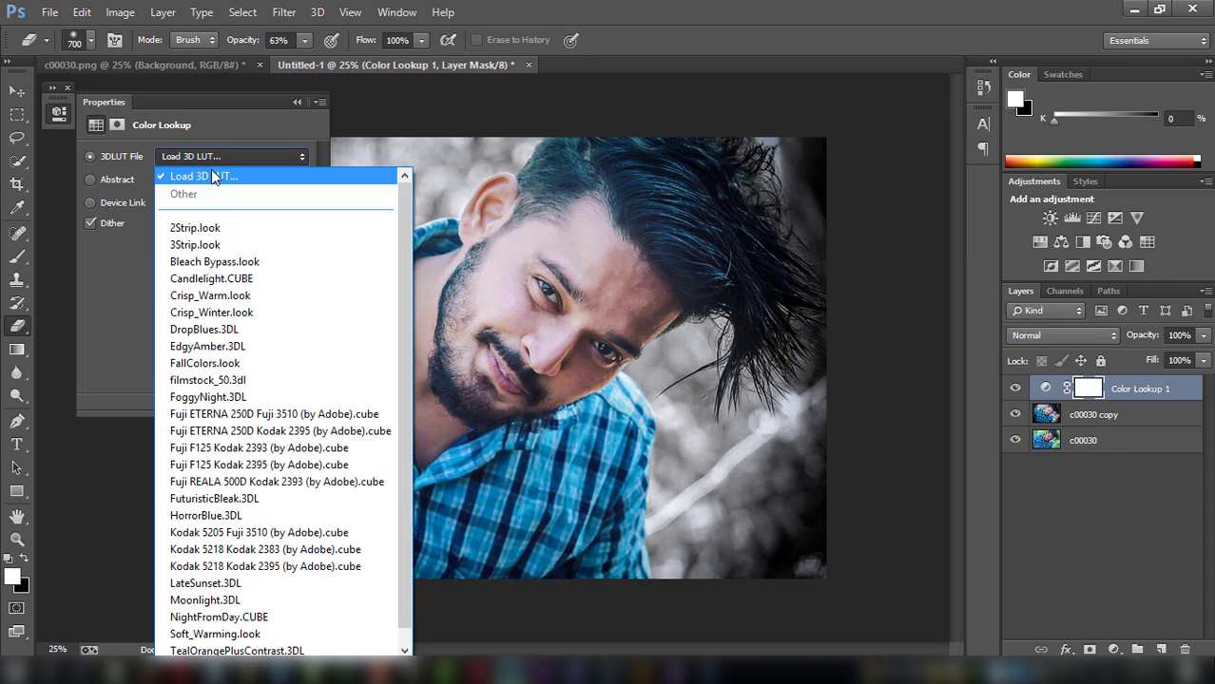
pyautogui.click(224, 233)
pyautogui.press('Up')
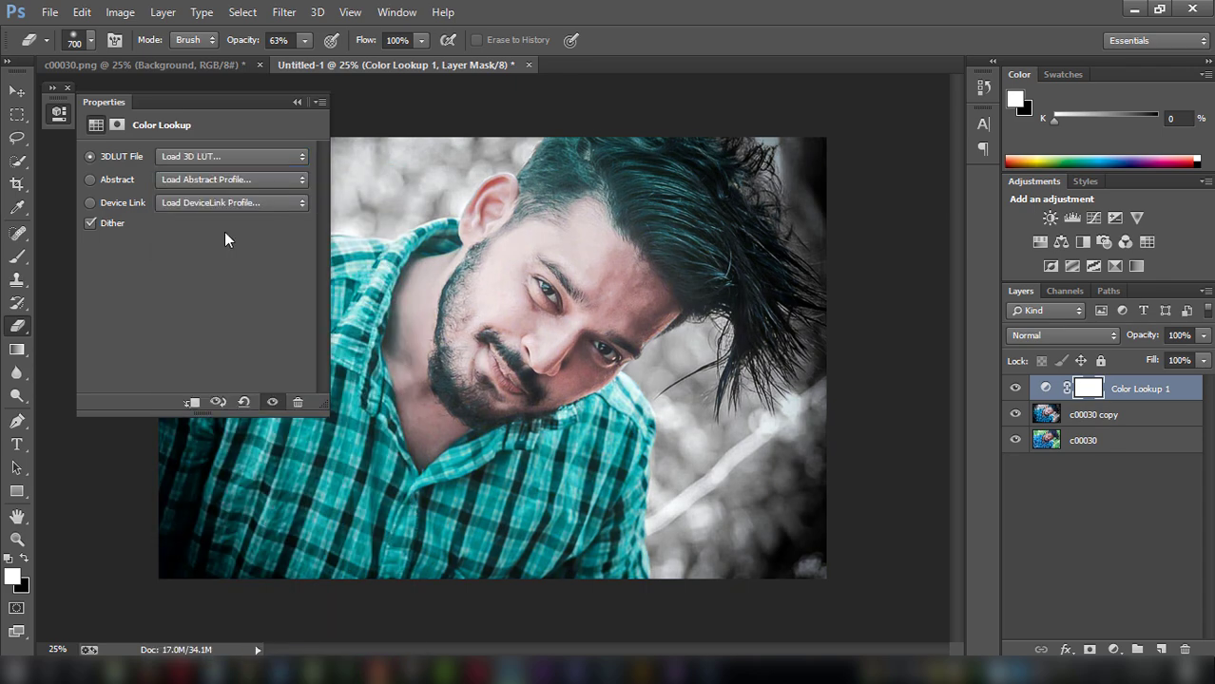
pyautogui.click(922, 104)
pyautogui.click(189, 158)
pyautogui.click(207, 222)
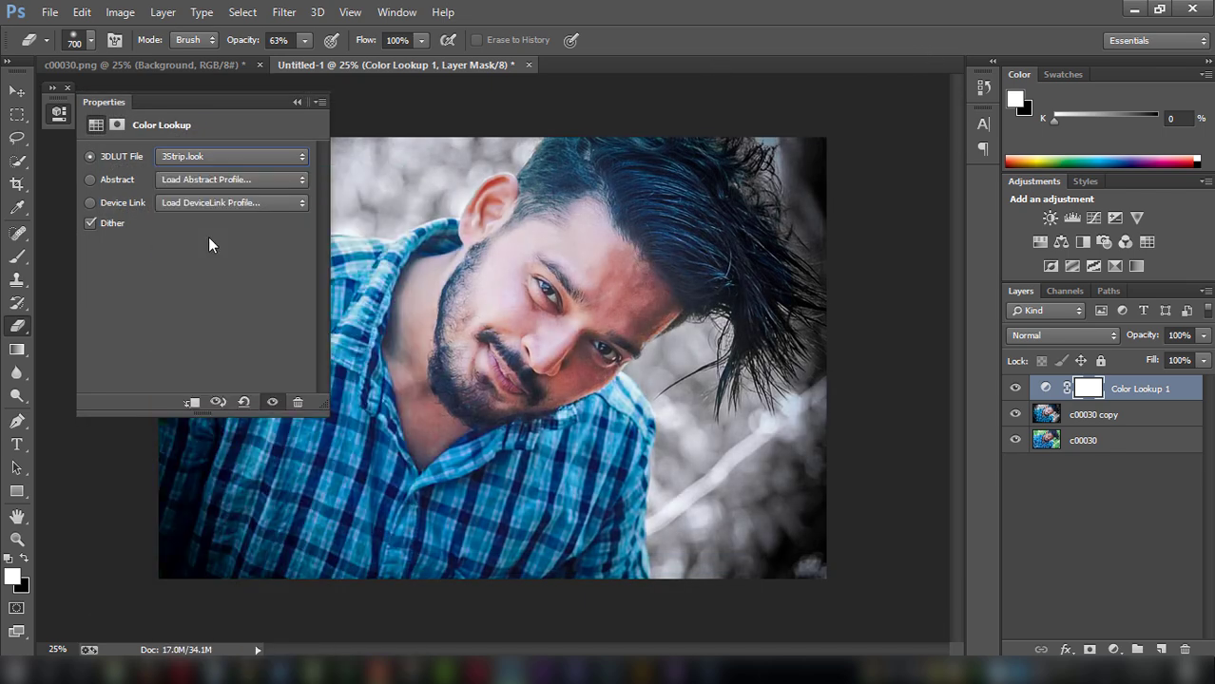
pyautogui.press('Up')
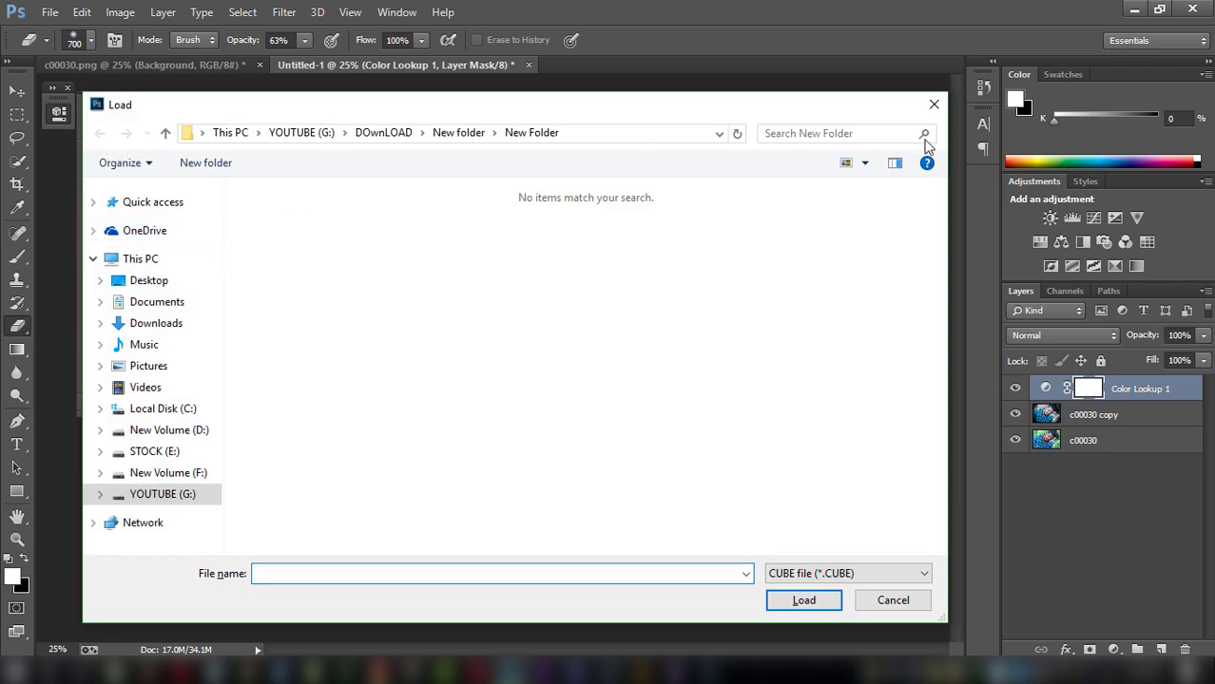
pyautogui.click(935, 105)
pyautogui.click(240, 168)
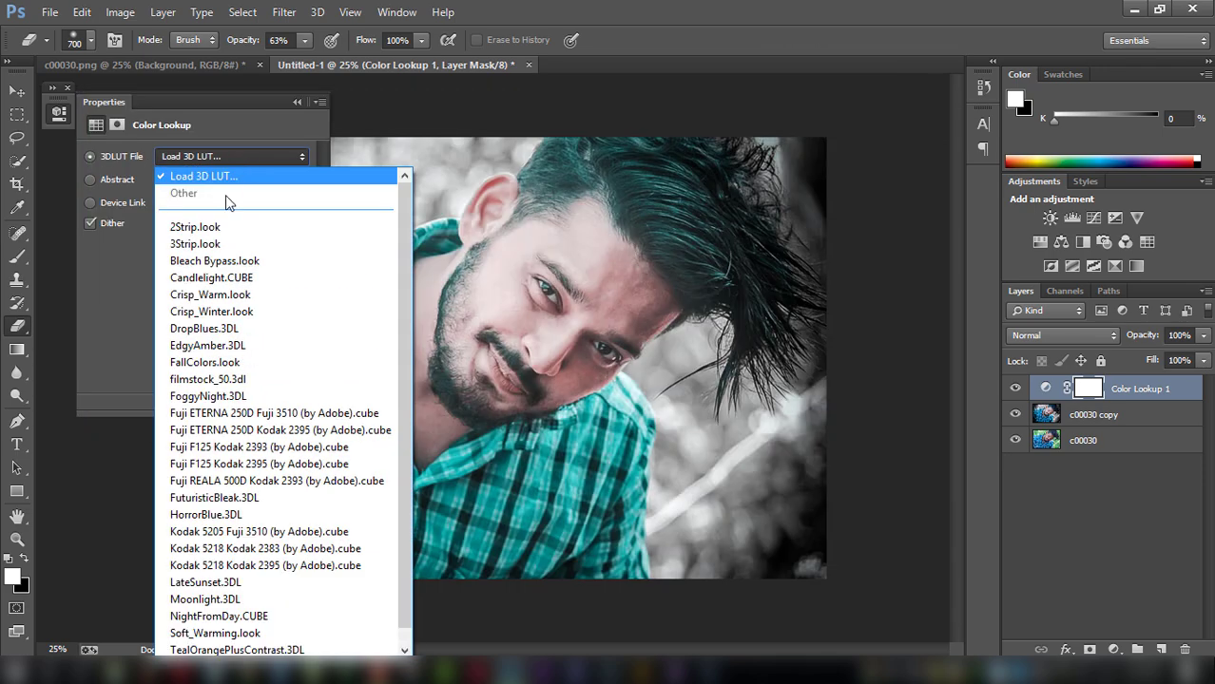
pyautogui.click(211, 454)
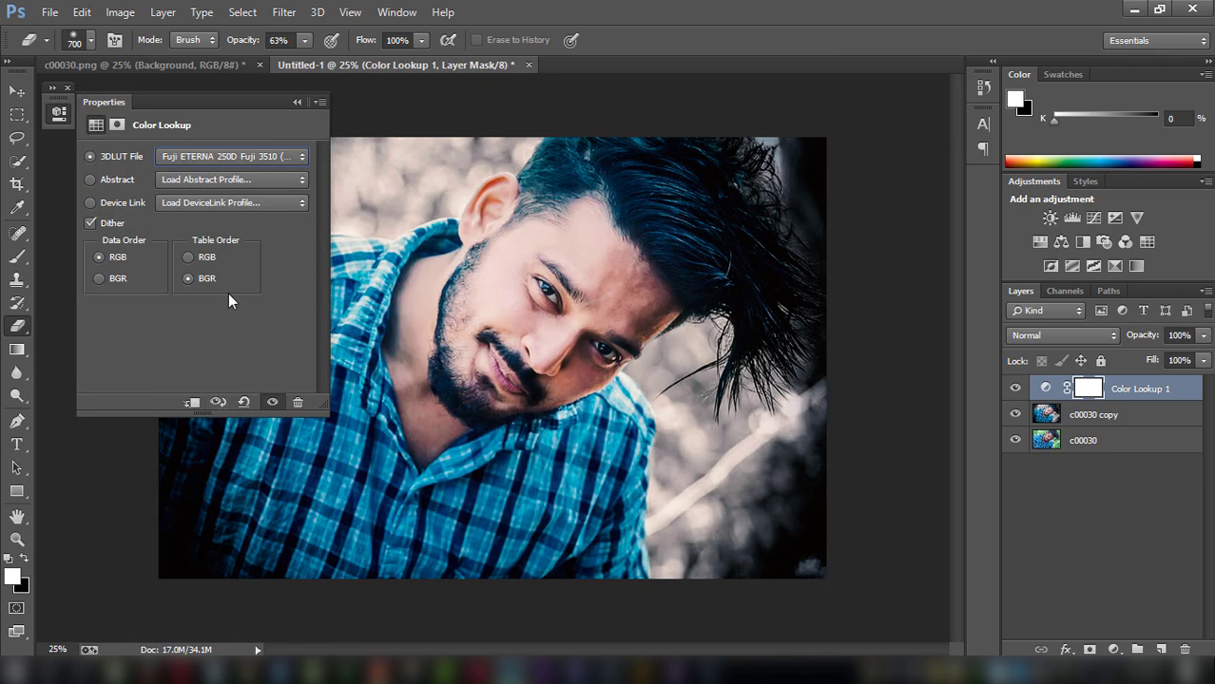
# Step: Apply the Fuji ETERNA 250D Kodak 2395 3DLUT preset
pyautogui.moveTo(221, 112); pyautogui.dragTo(904, 167)
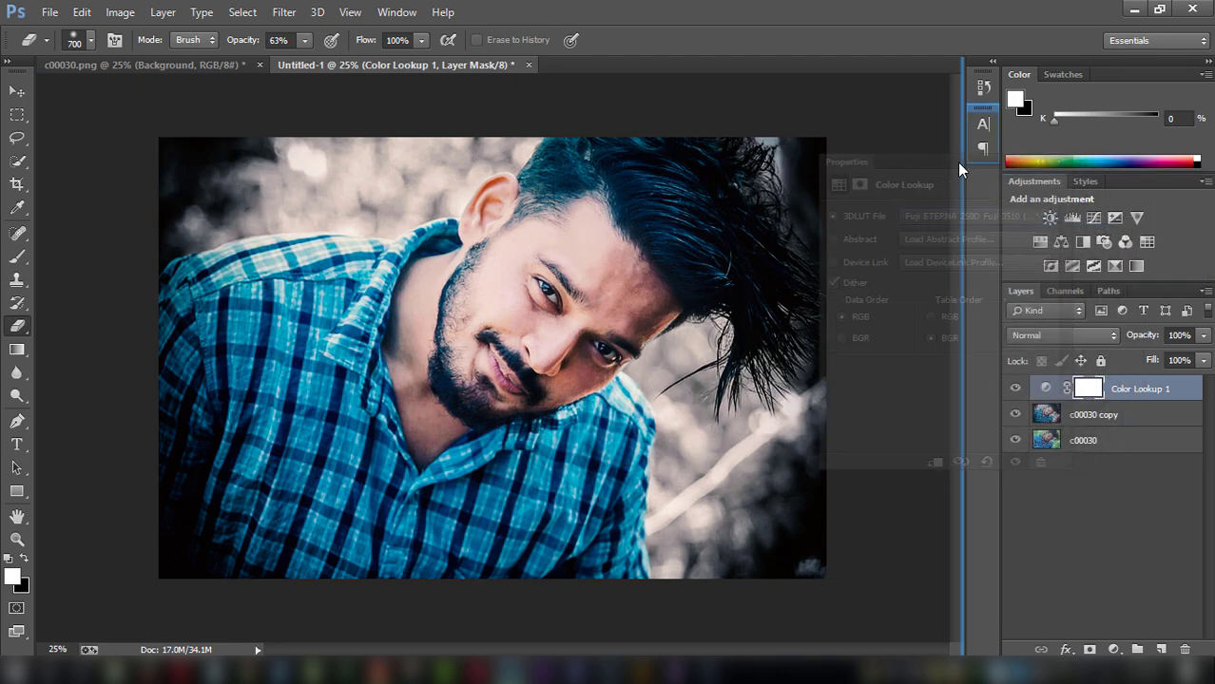
pyautogui.click(901, 209)
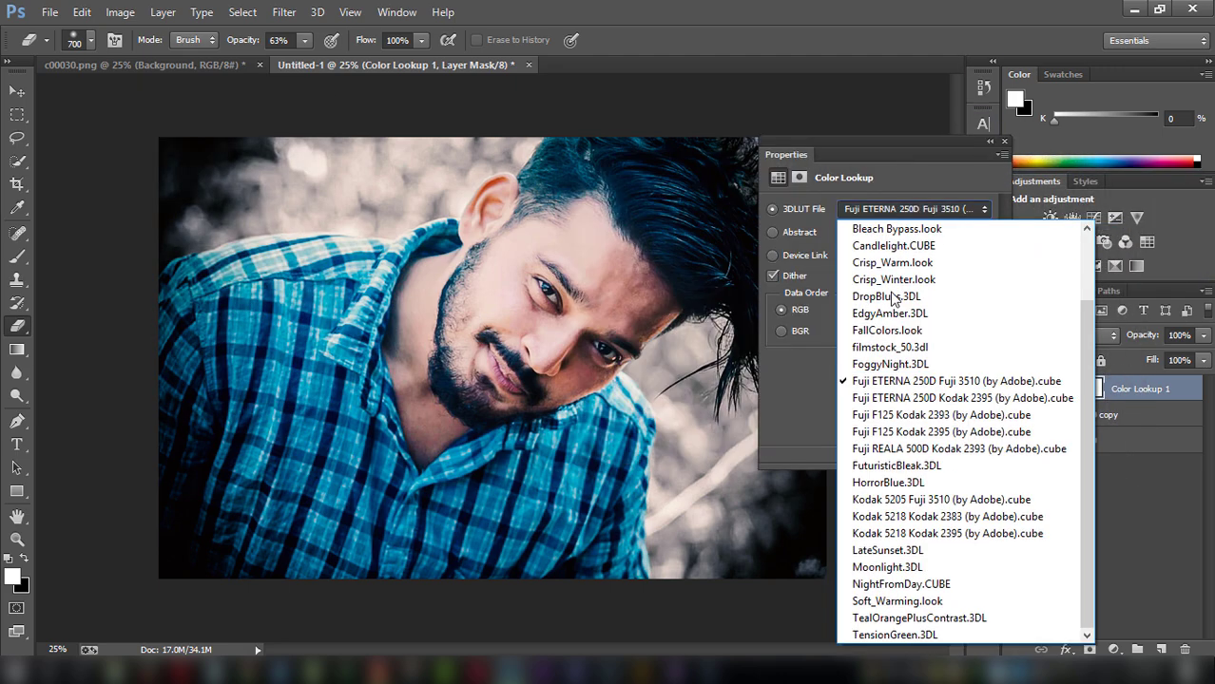
pyautogui.click(882, 405)
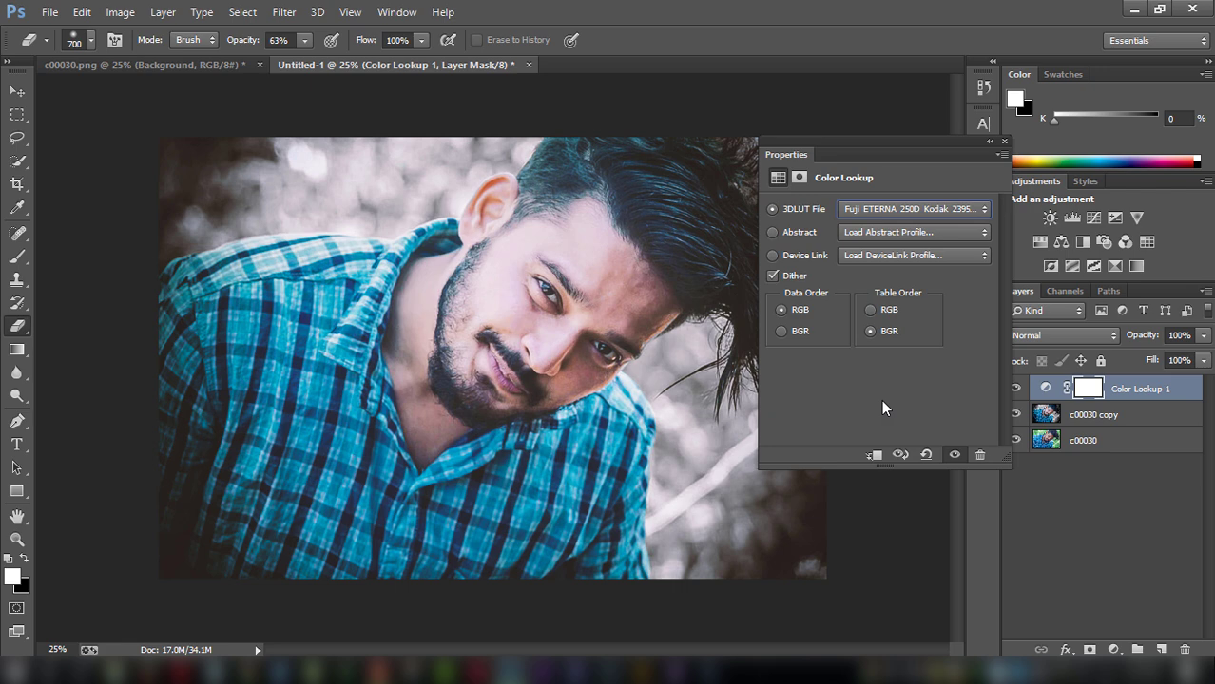
pyautogui.click(771, 209)
# Step: Lower the Color Lookup layer's opacity to about 56% after comparing before and after
pyautogui.click(990, 141)
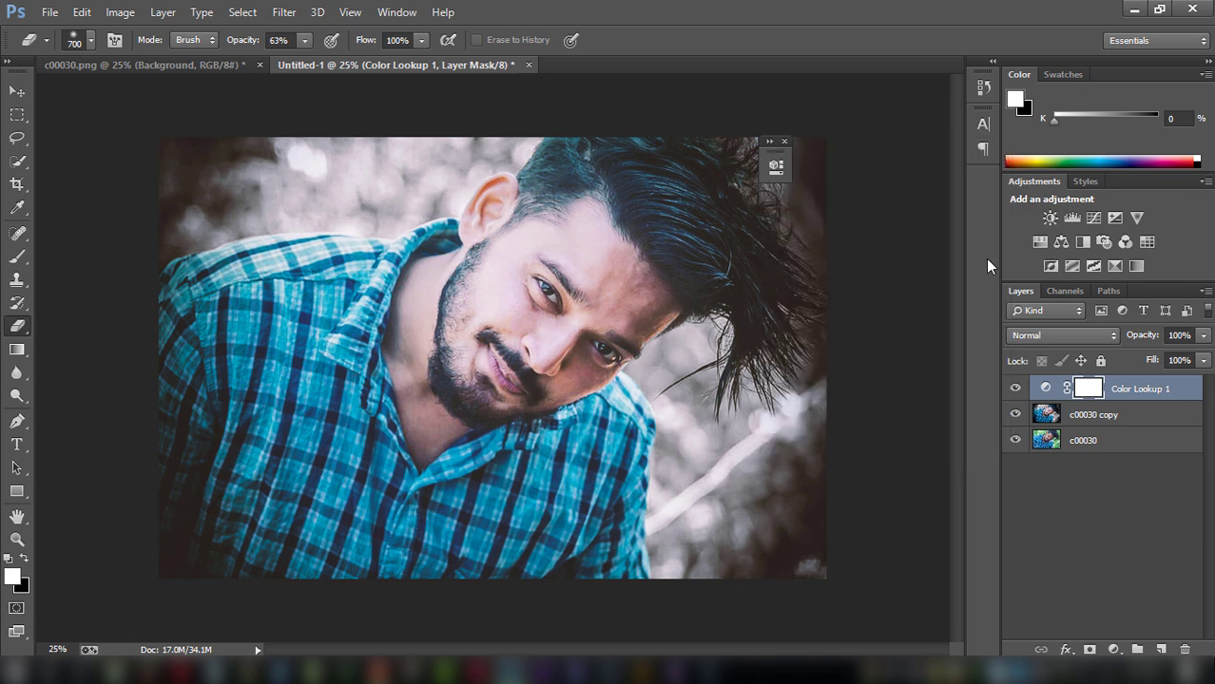
pyautogui.click(1017, 388)
pyautogui.click(1016, 389)
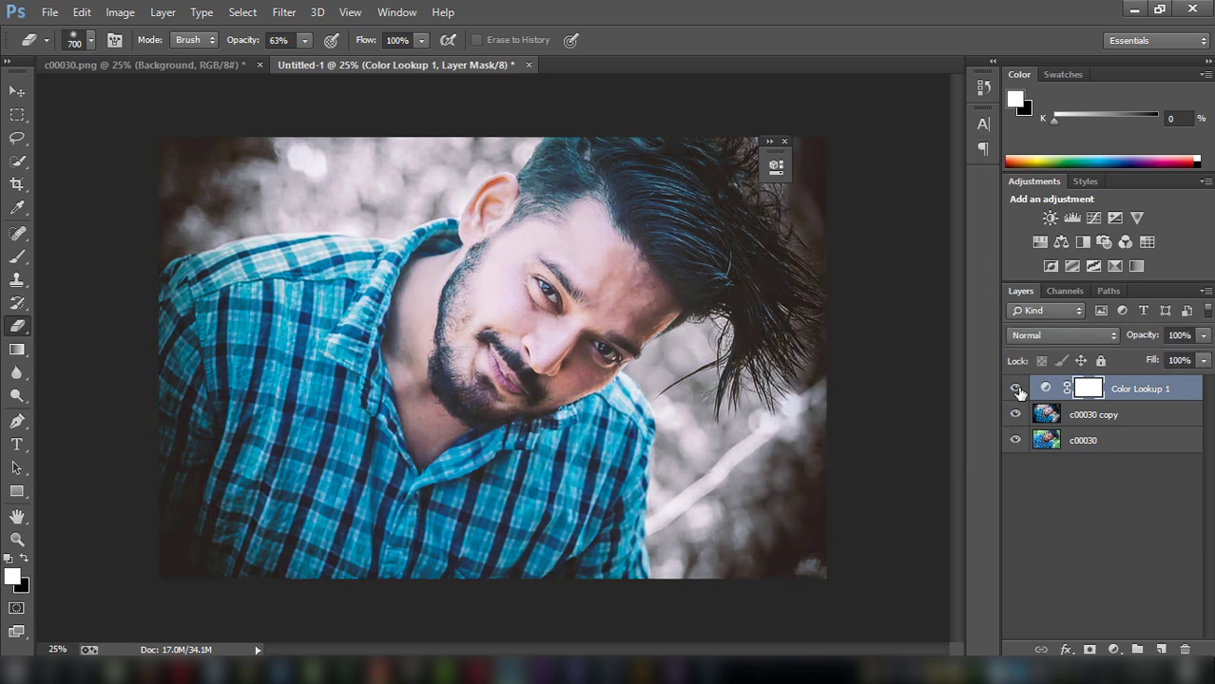
pyautogui.click(1201, 336)
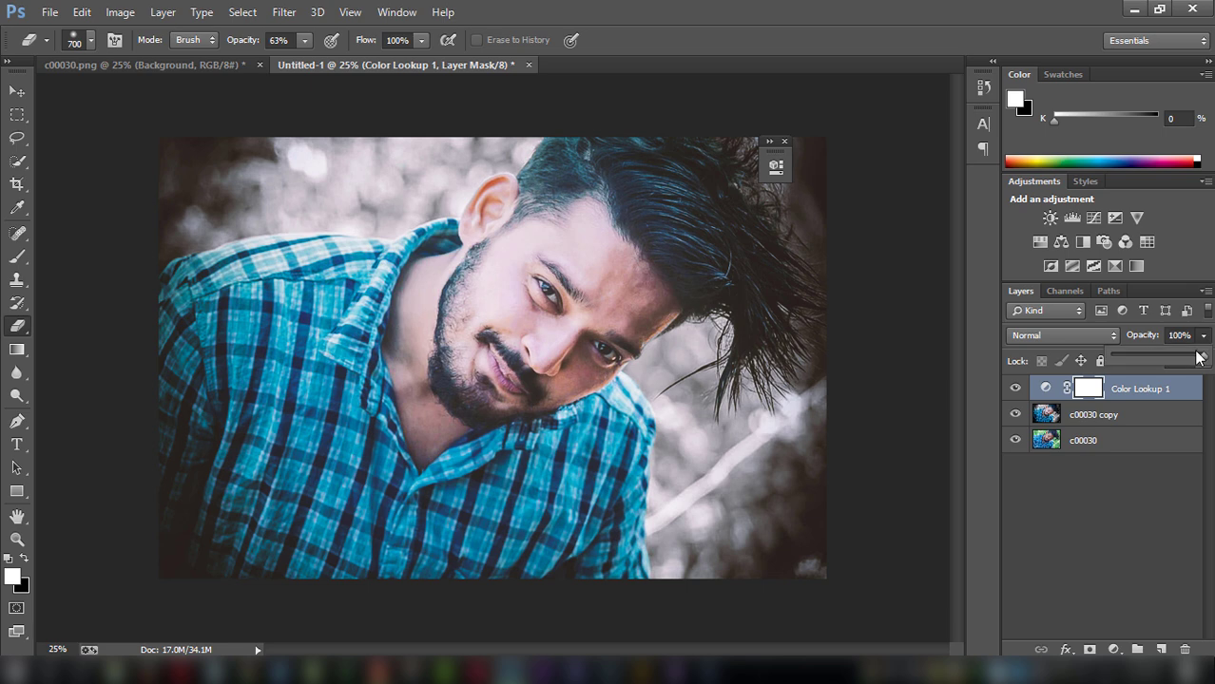
pyautogui.moveTo(1195, 354); pyautogui.dragTo(1133, 359)
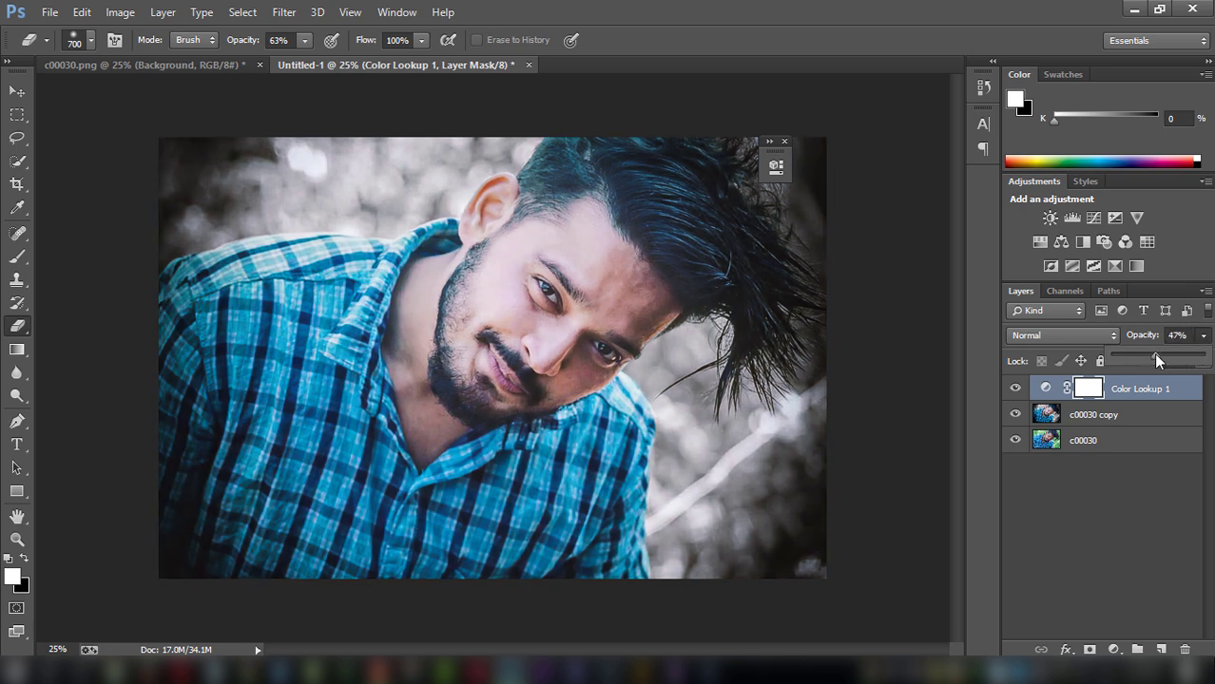
pyautogui.click(1103, 418)
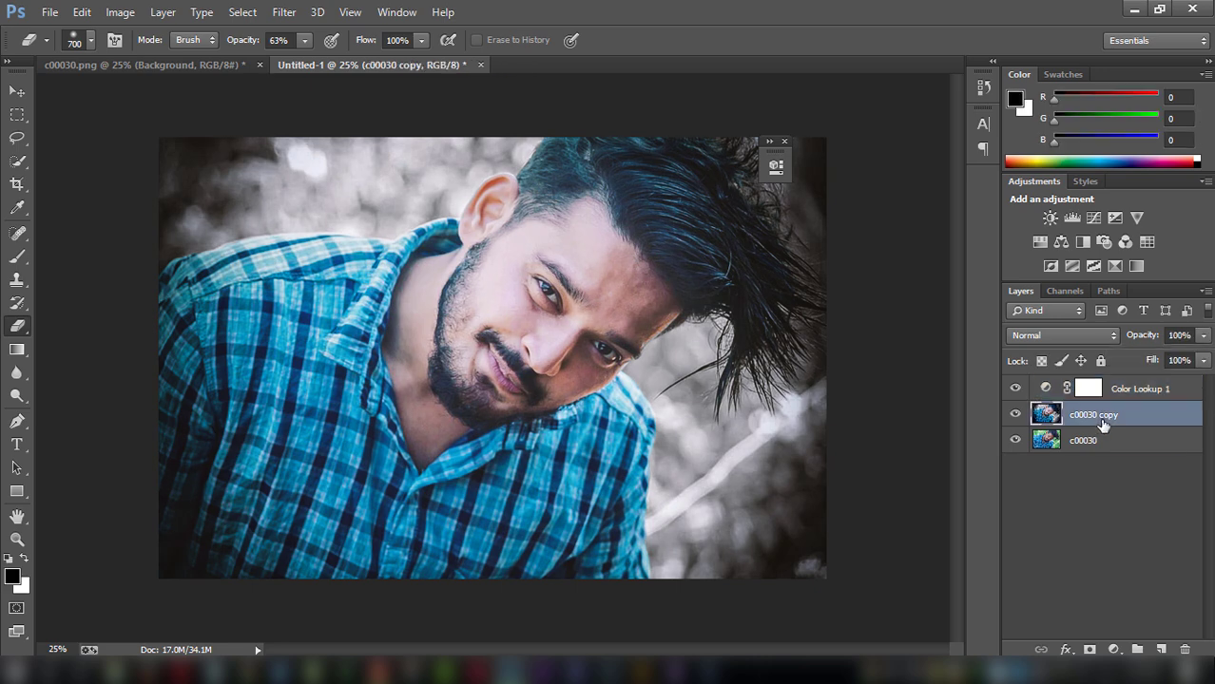
# Step: Merge Color Lookup 1 down into c00030 copy
pyautogui.rightClick(1154, 394)
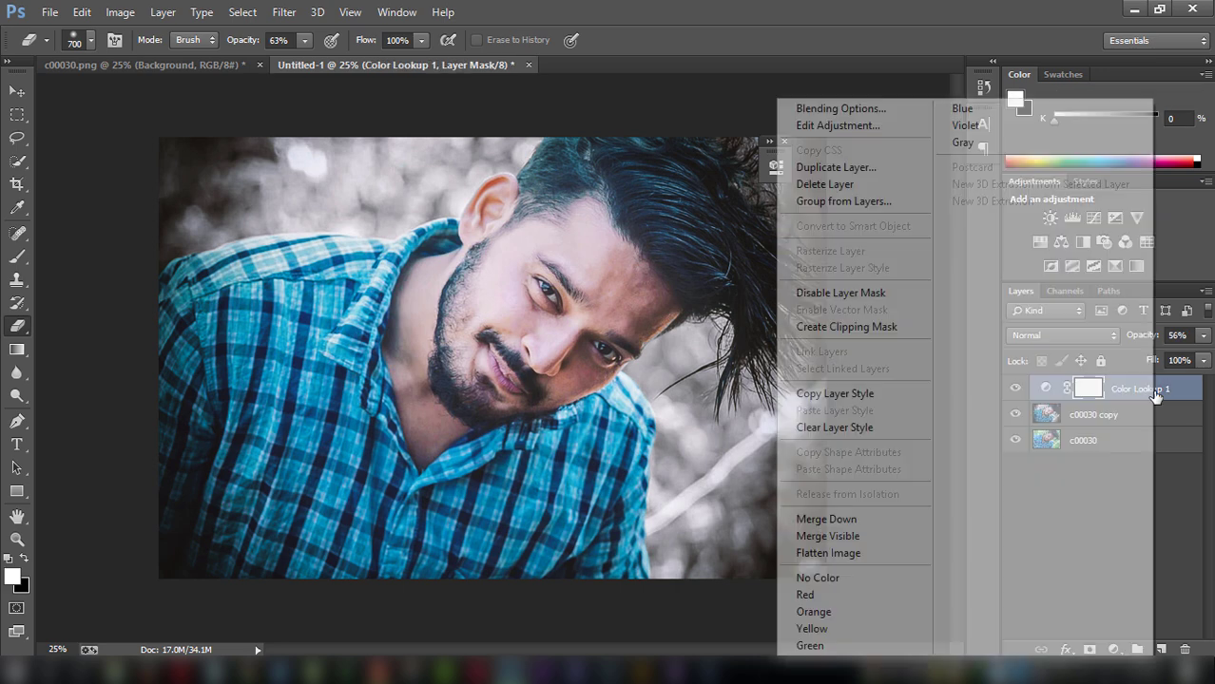
pyautogui.click(888, 519)
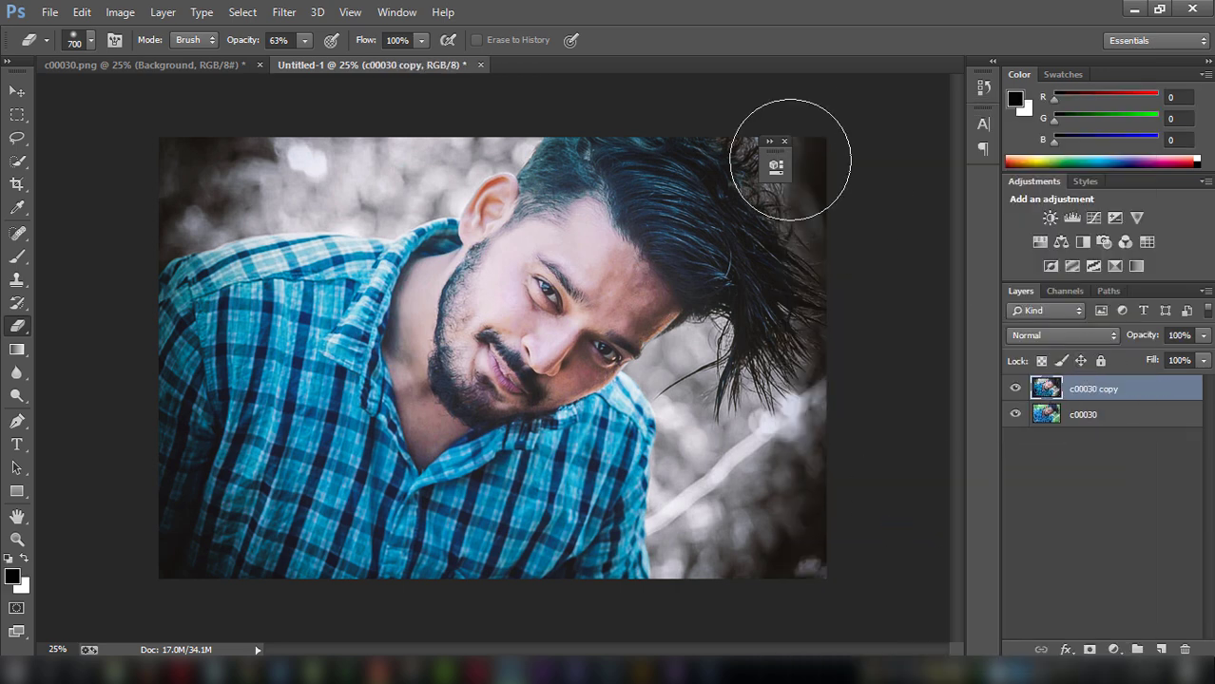
pyautogui.click(784, 142)
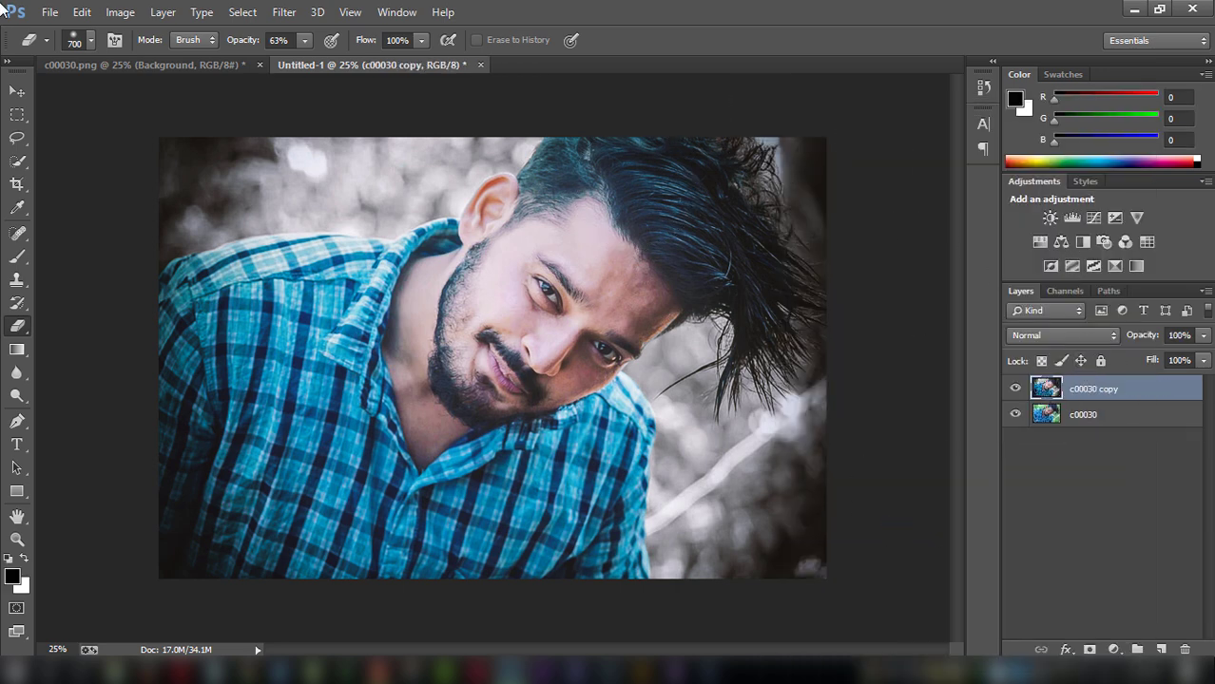
# Step: Place the Diwali fireworks image from the STOCK (E:) drive as an embedded layer
pyautogui.click(42, 13)
pyautogui.click(165, 321)
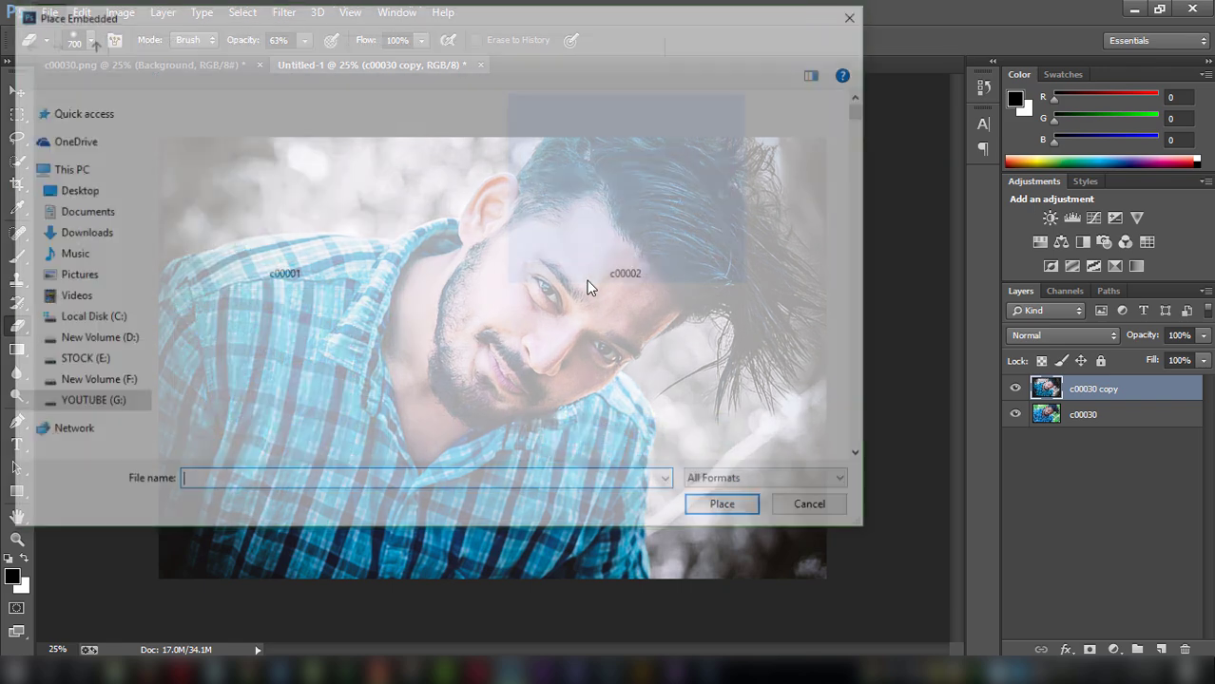
pyautogui.moveTo(84, 358)
pyautogui.click(66, 366)
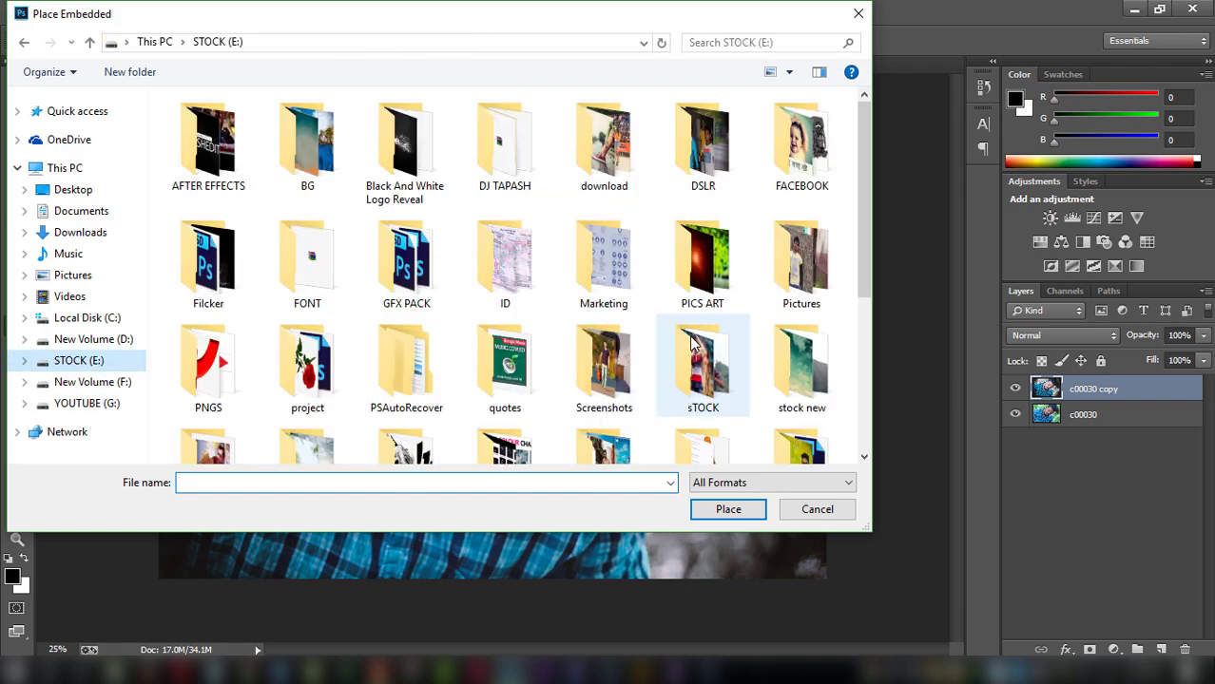
pyautogui.scroll(-3, 700, 328)
pyautogui.scroll(1, 699, 328)
pyautogui.click(791, 376)
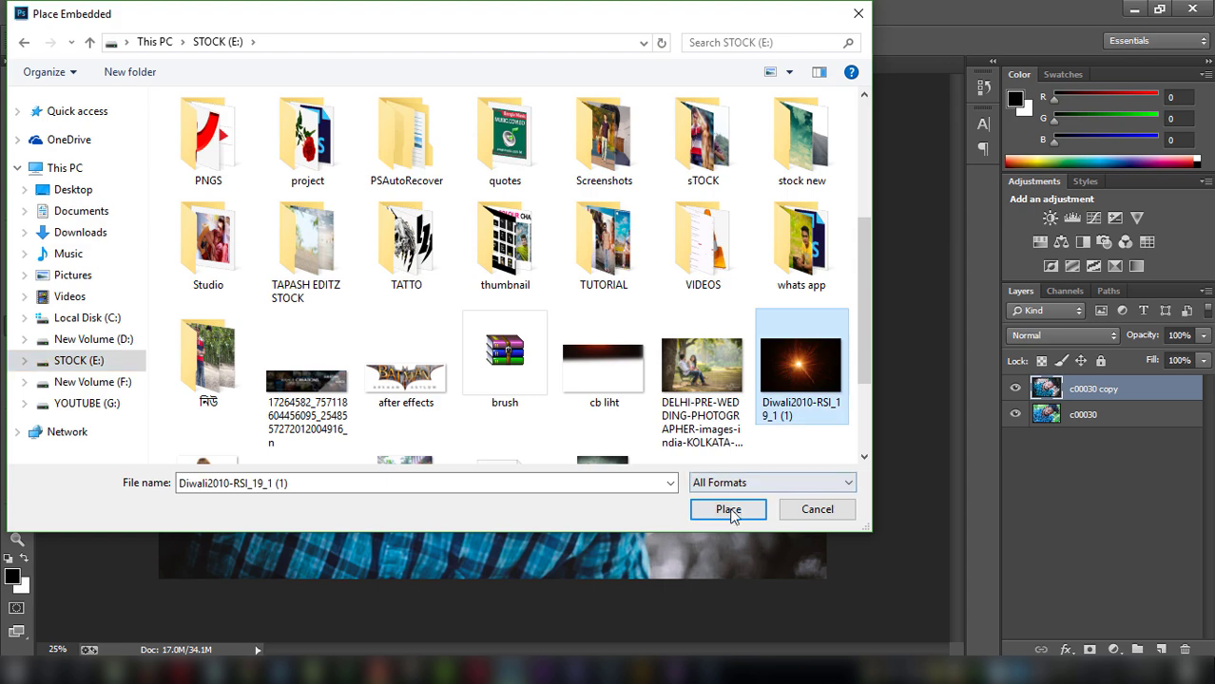
pyautogui.click(728, 509)
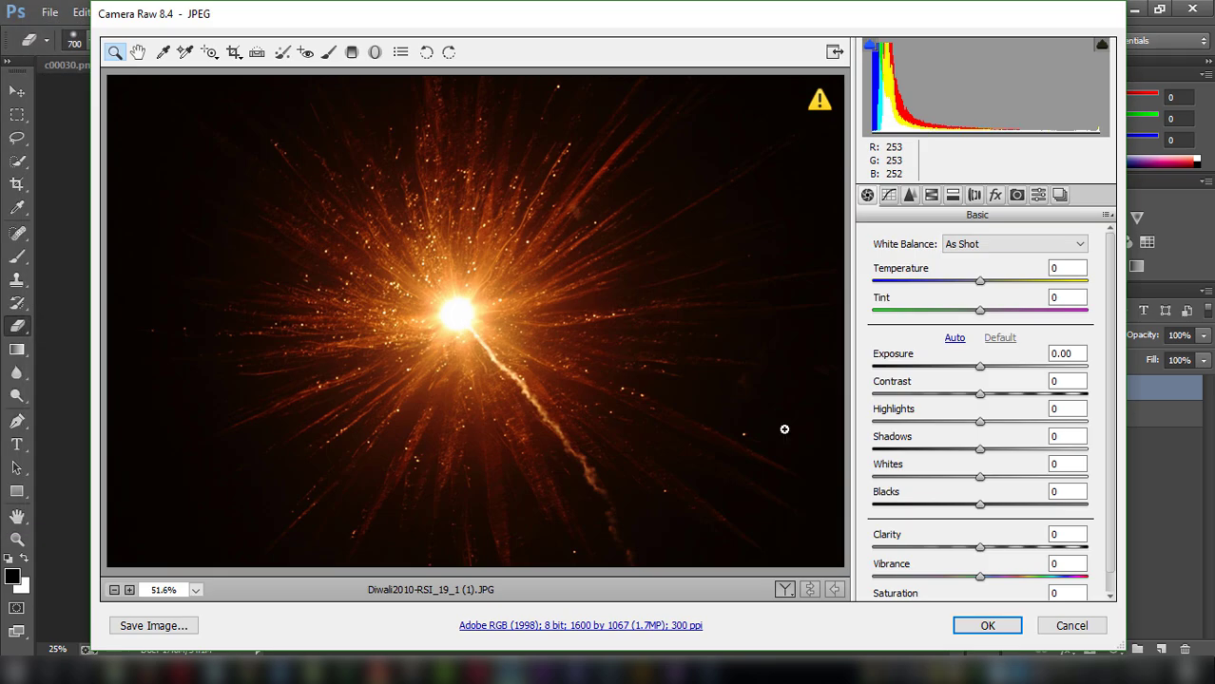
pyautogui.click(989, 627)
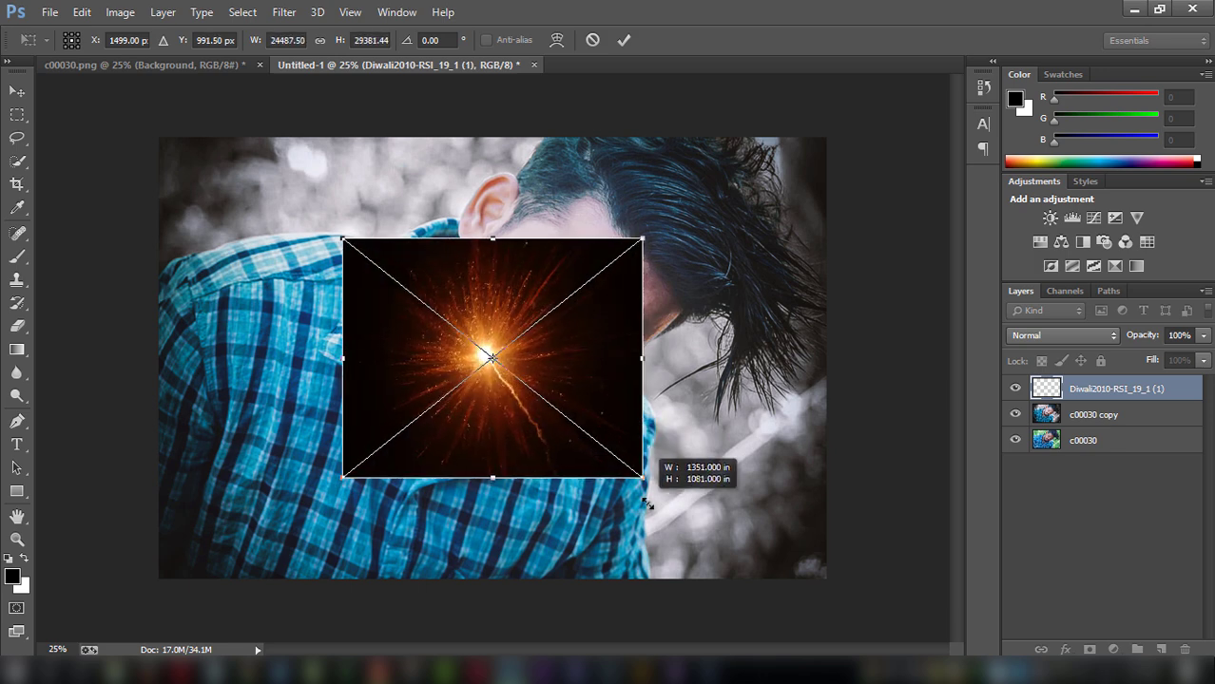
pyautogui.press('e')
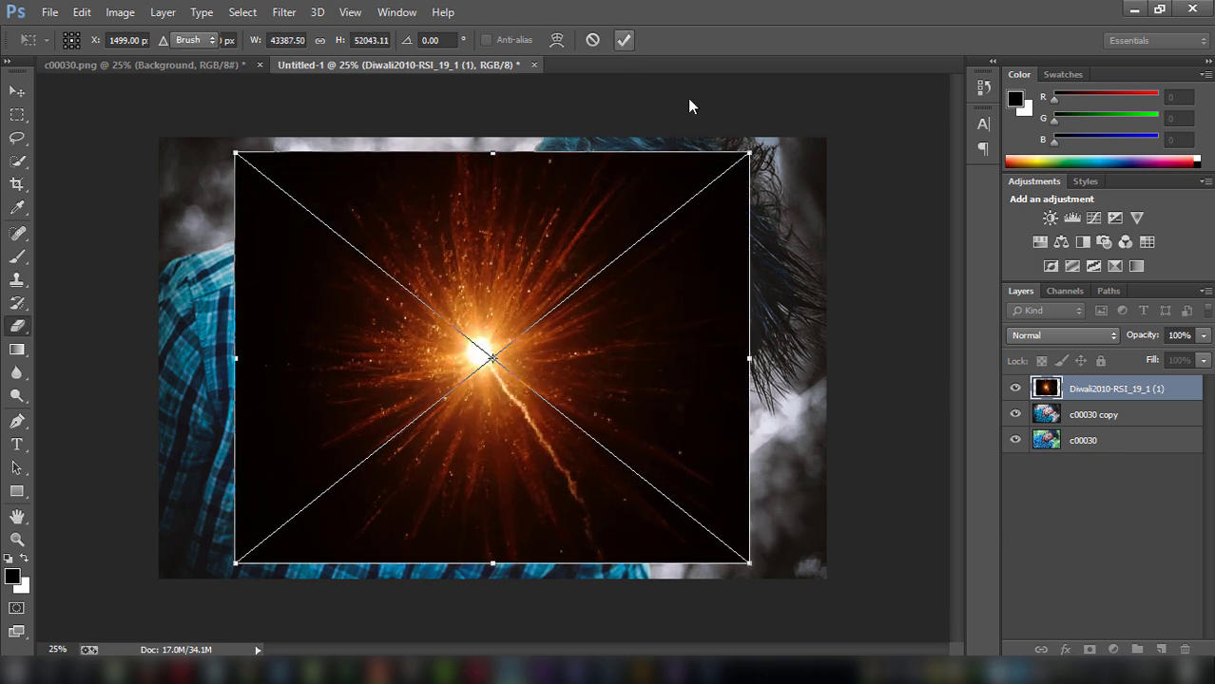
pyautogui.press('Return')
# Step: Set the fireworks layer to Screen blend mode and rasterize it
pyautogui.click(1083, 331)
pyautogui.click(1036, 154)
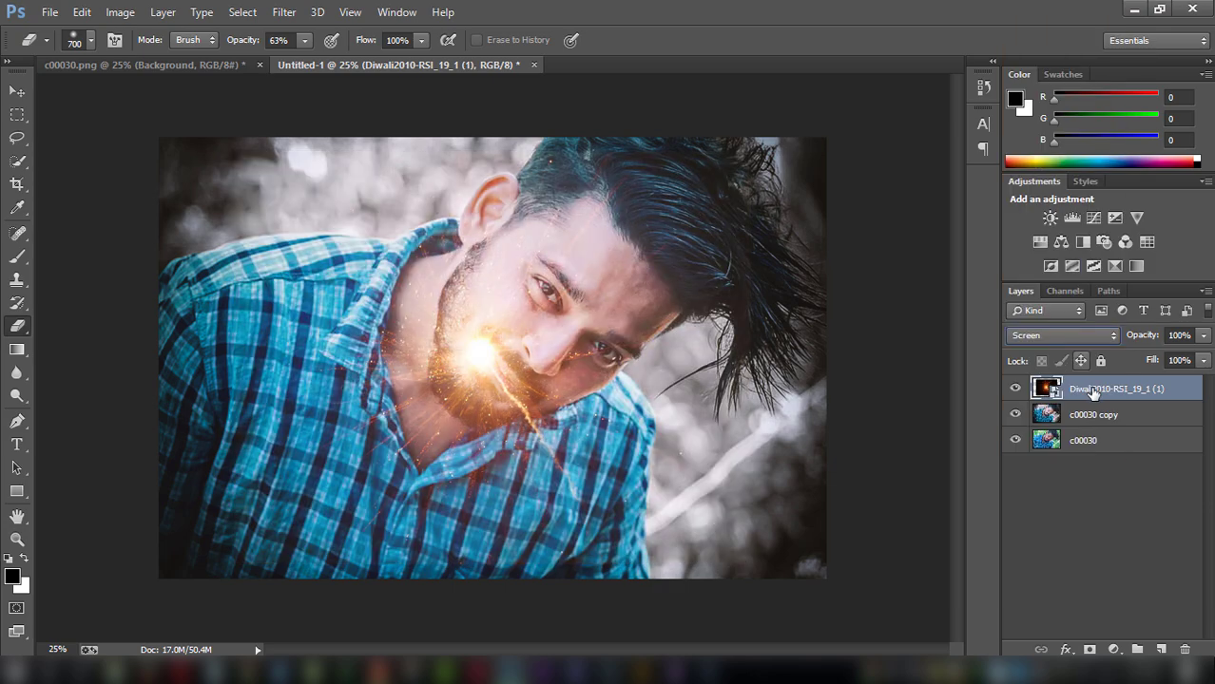
pyautogui.rightClick(1102, 389)
pyautogui.click(760, 276)
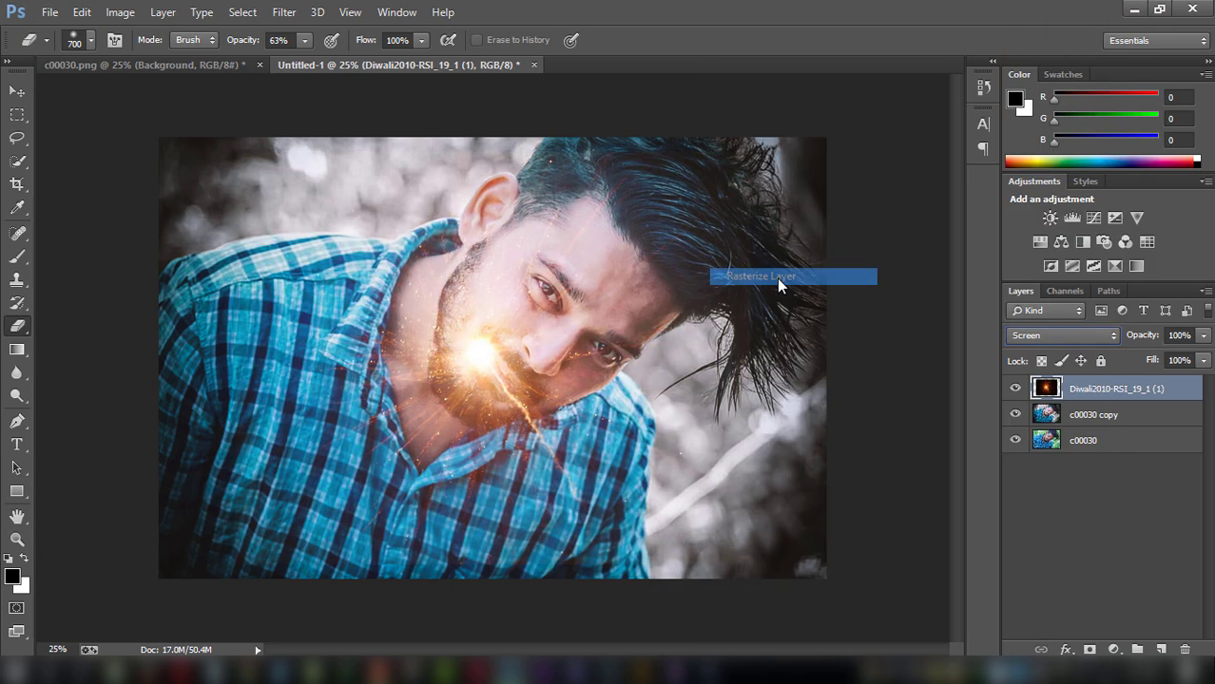
pyautogui.click(283, 11)
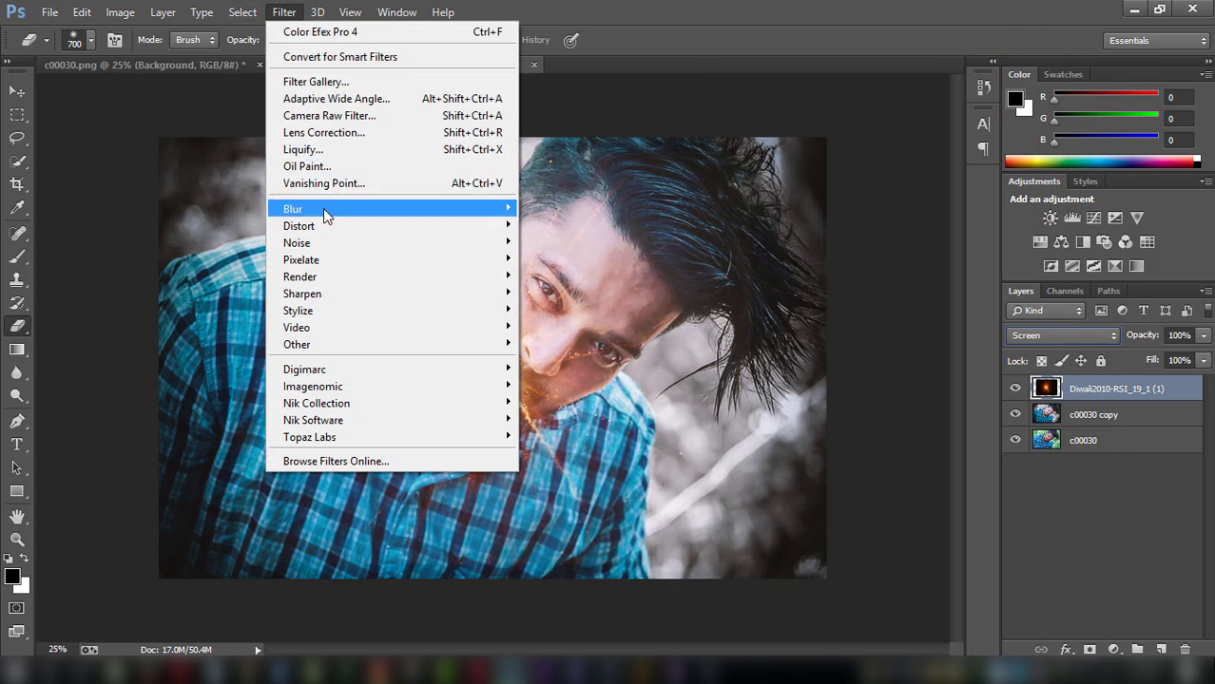
# Step: Apply a Gaussian Blur with Radius 55.0 pixels to the fireworks layer
pyautogui.click(602, 335)
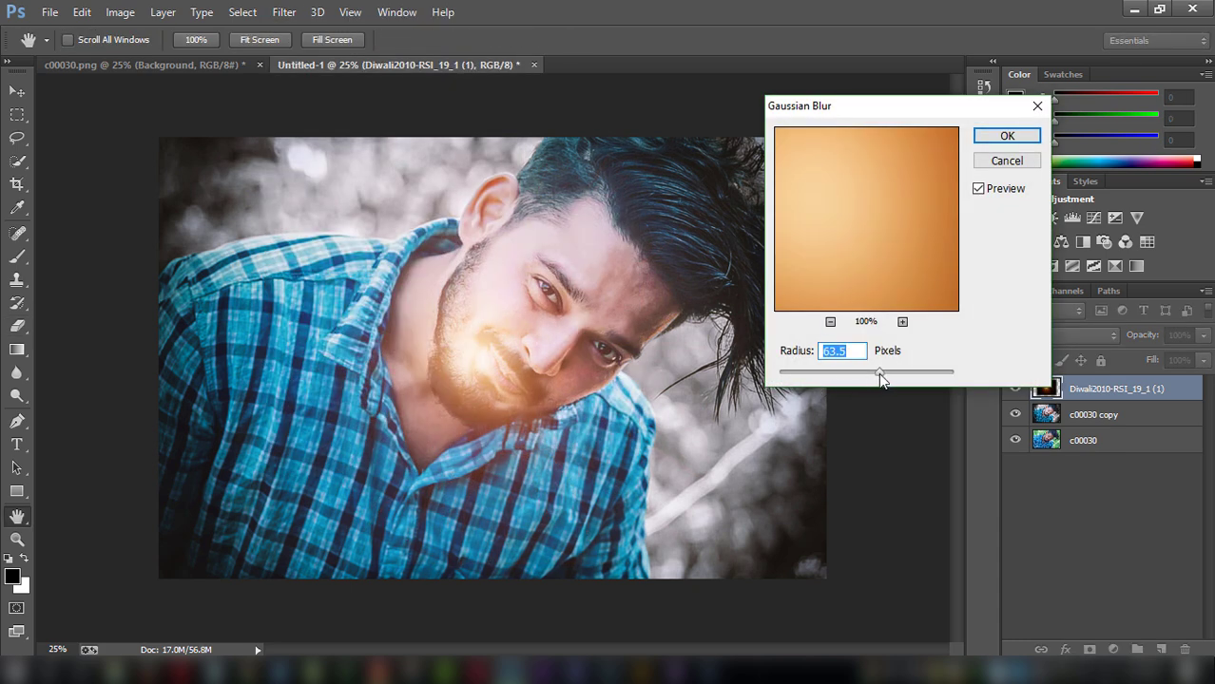
pyautogui.moveTo(880, 374); pyautogui.dragTo(876, 372)
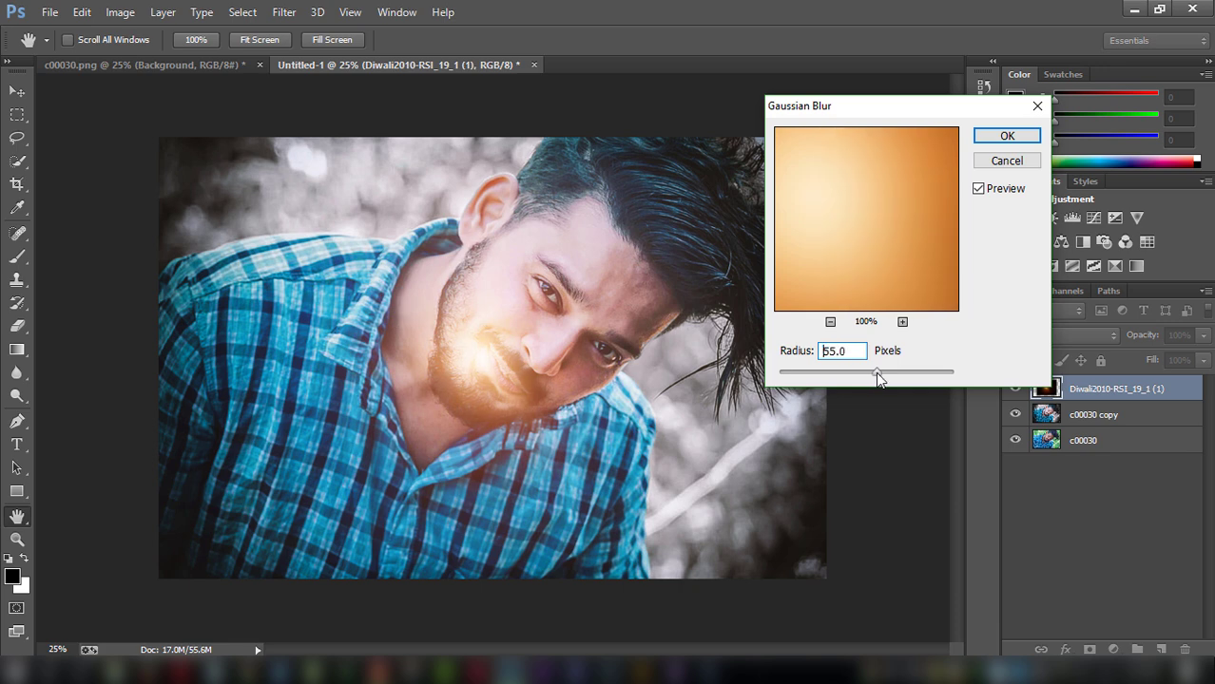
pyautogui.click(1010, 136)
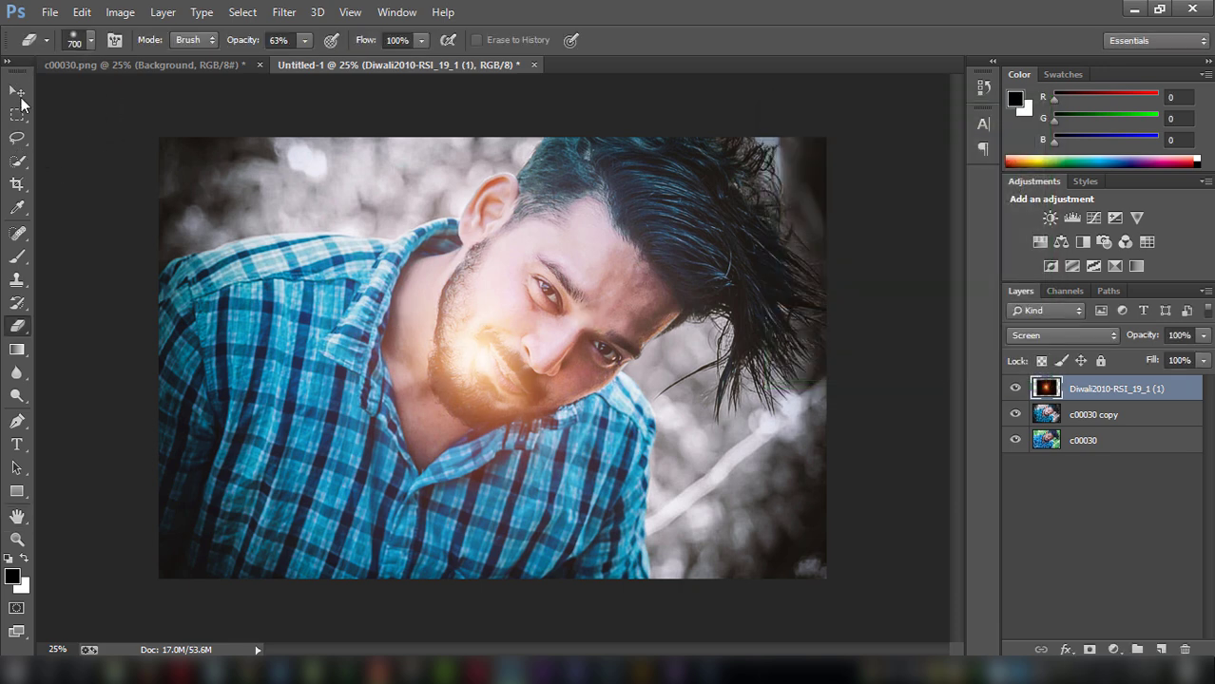
# Step: Move the orange glow from the beard up beside the eye and hair on the right
pyautogui.click(17, 91)
pyautogui.moveTo(567, 359); pyautogui.dragTo(775, 370)
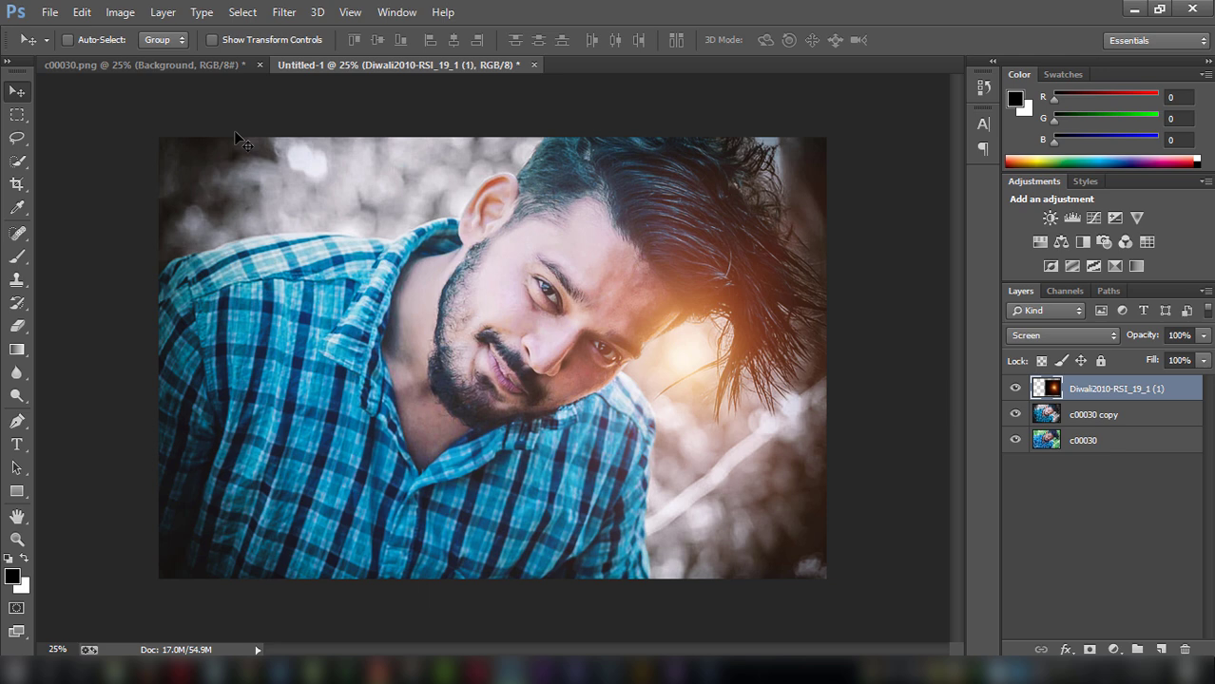
pyautogui.hotkey('ctrl', '-')
pyautogui.hotkey('ctrl', '-')
pyautogui.hotkey('ctrl', '-')
pyautogui.hotkey('ctrl', '-')
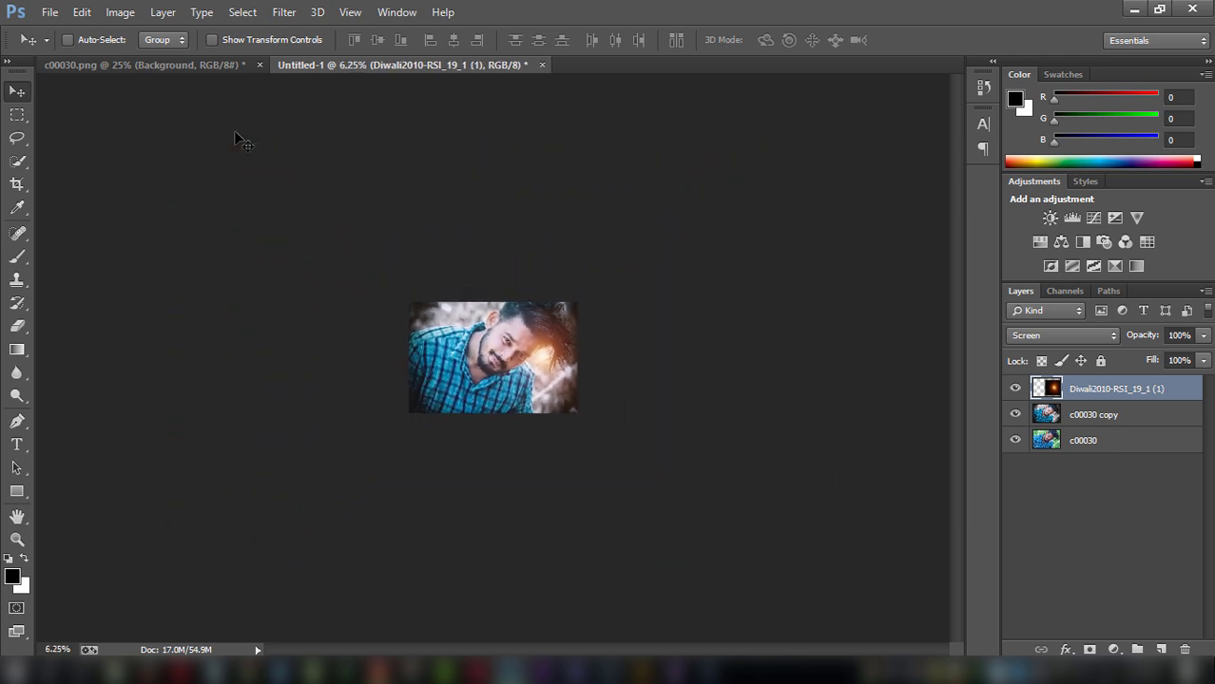
pyautogui.hotkey('ctrl', '+')
pyautogui.hotkey('ctrl', '+')
pyautogui.hotkey('ctrl', '+')
pyautogui.hotkey('ctrl', '+')
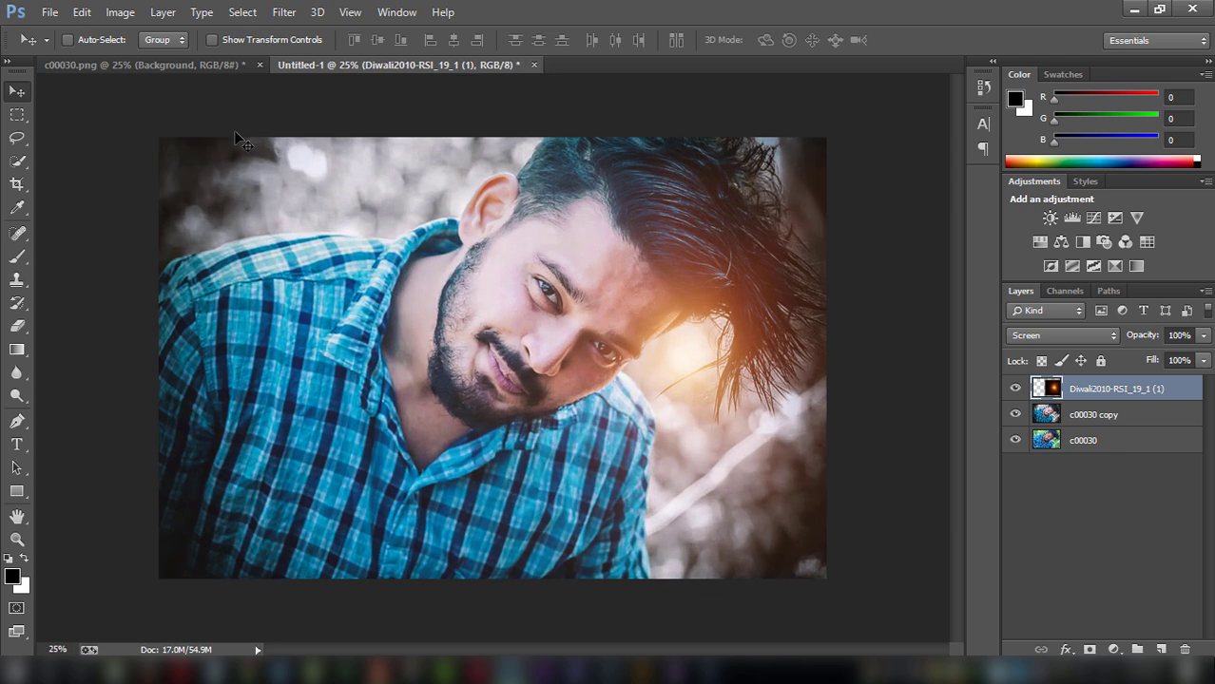
pyautogui.click(126, 12)
pyautogui.moveTo(146, 57)
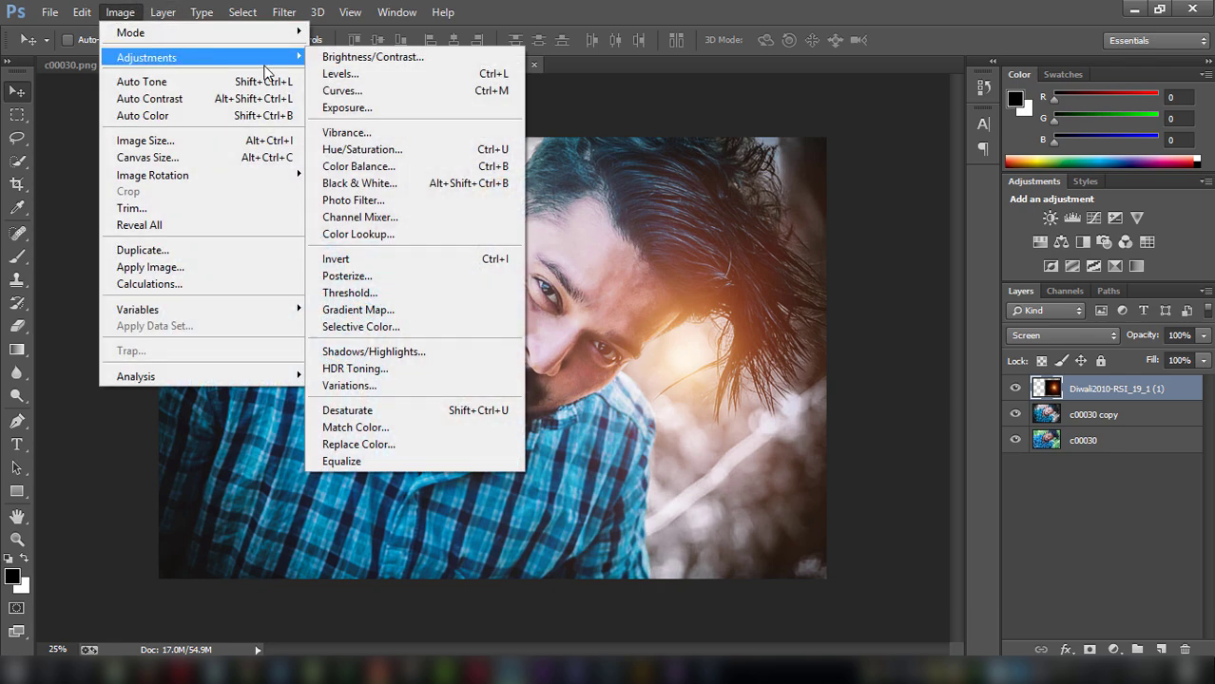
# Step: Give the flare a Hue/Saturation of Saturation +86 with a slightly negative hue
pyautogui.click(407, 145)
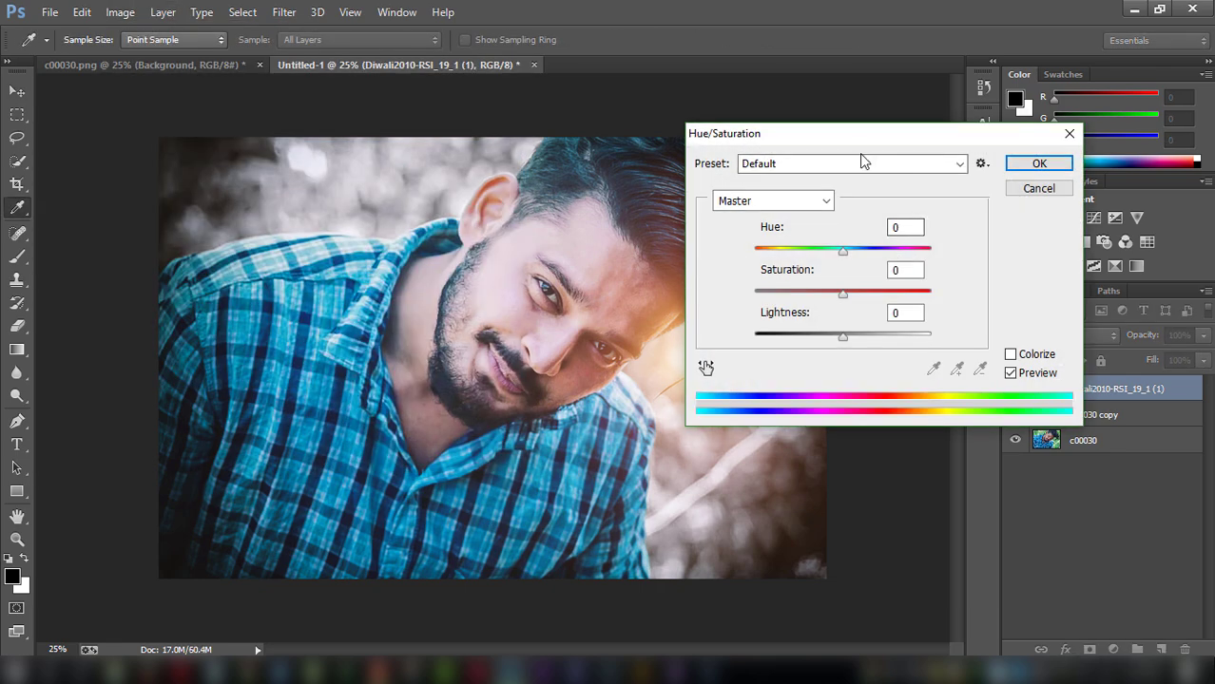
pyautogui.moveTo(837, 133); pyautogui.dragTo(1015, 119)
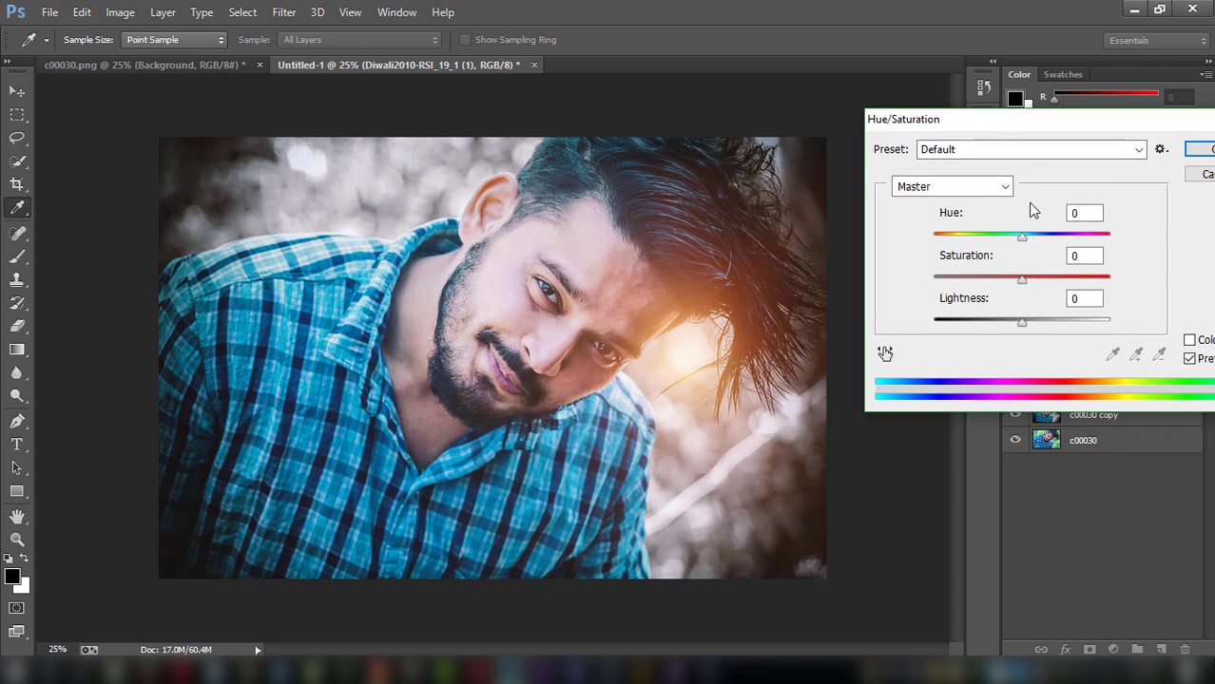
pyautogui.moveTo(1022, 281); pyautogui.dragTo(1083, 280)
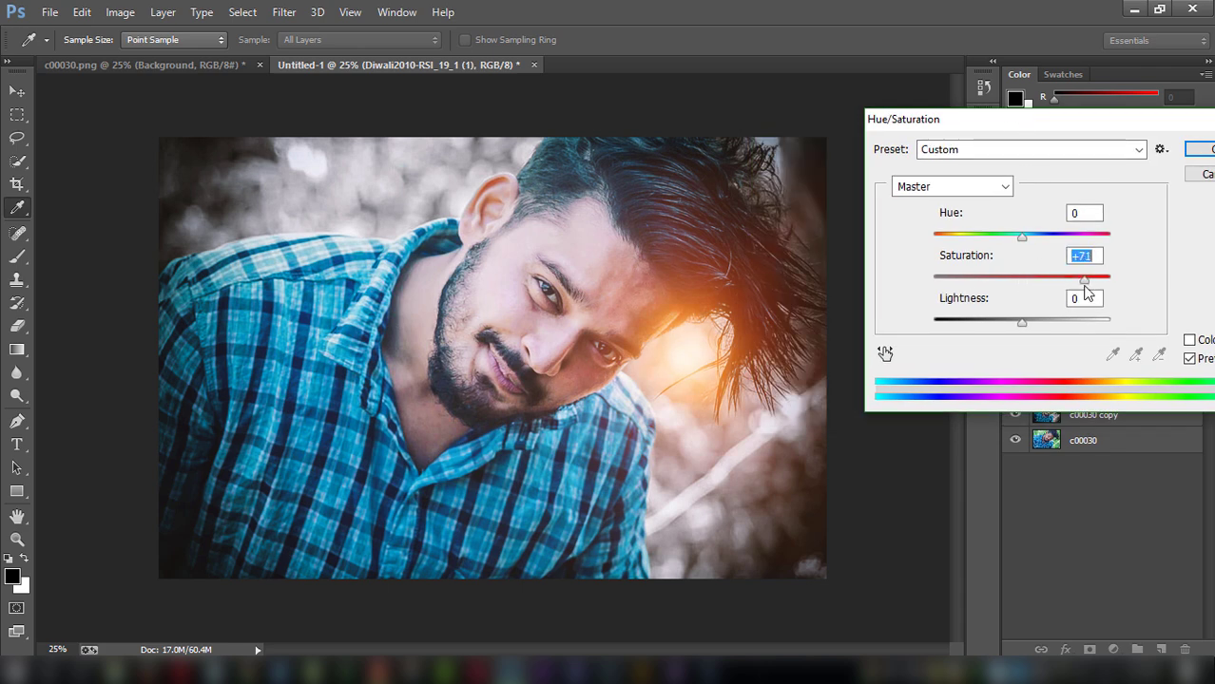
pyautogui.click(1024, 240)
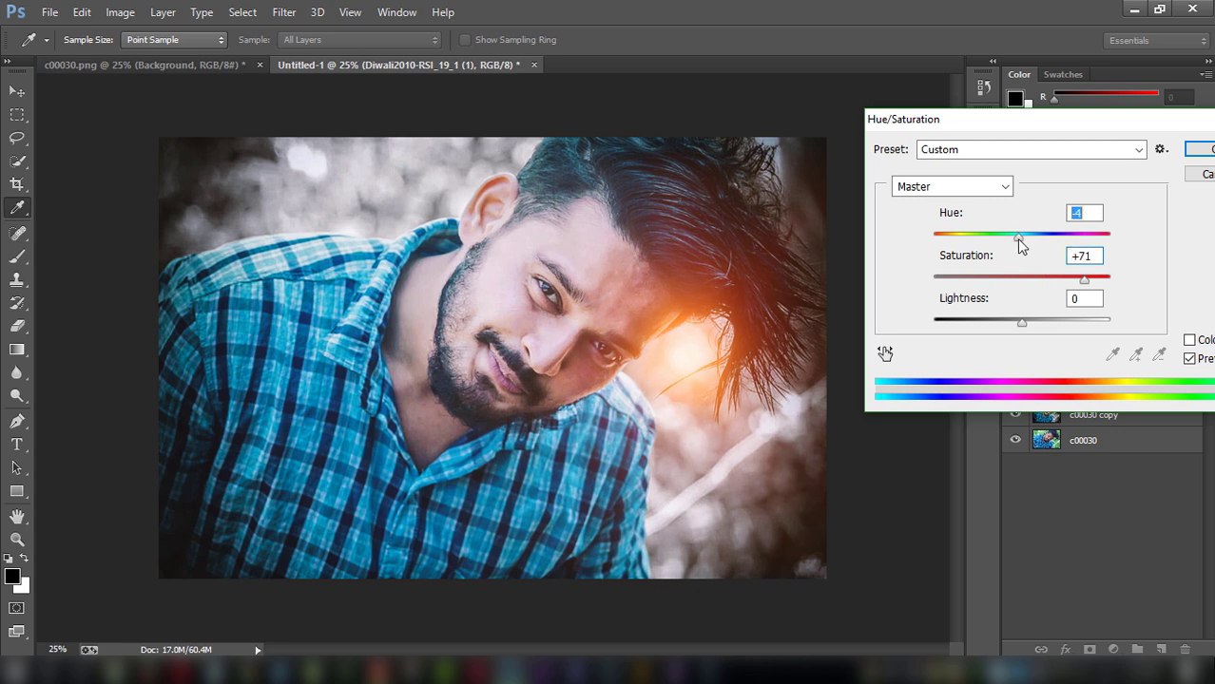
pyautogui.moveTo(1016, 238); pyautogui.dragTo(1018, 237)
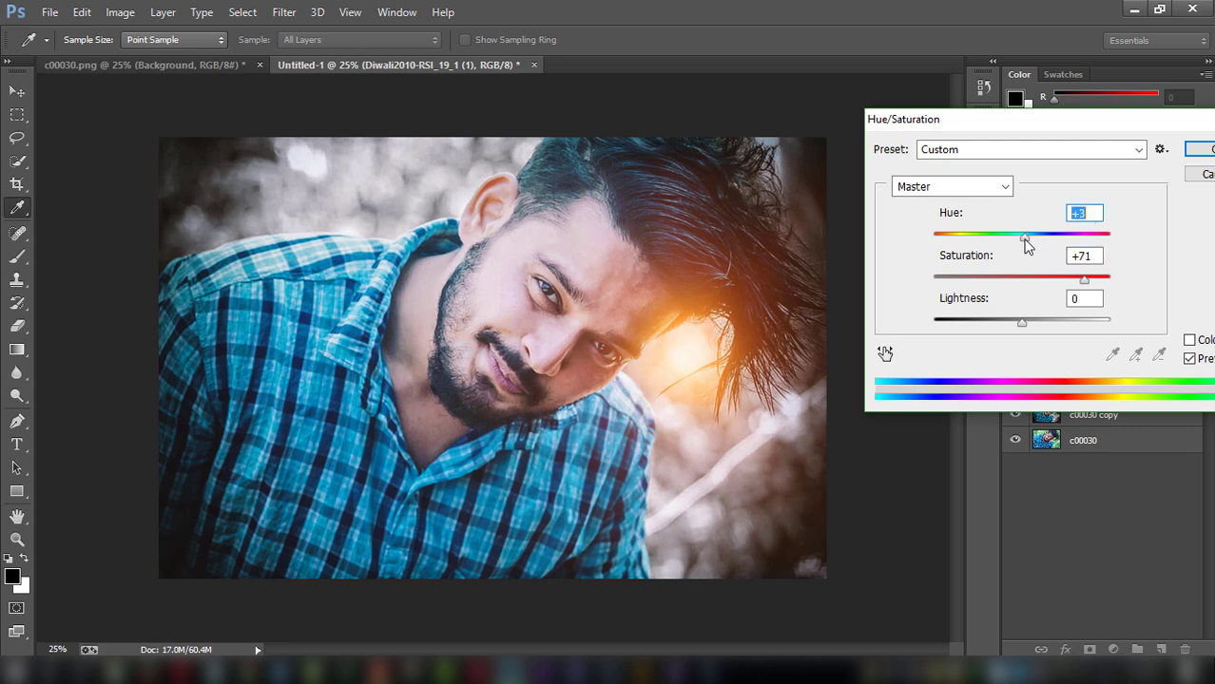
pyautogui.moveTo(1084, 279)
pyautogui.mouseDown()
pyautogui.moveTo(1013, 285)
pyautogui.moveTo(1100, 287)
pyautogui.mouseUp()
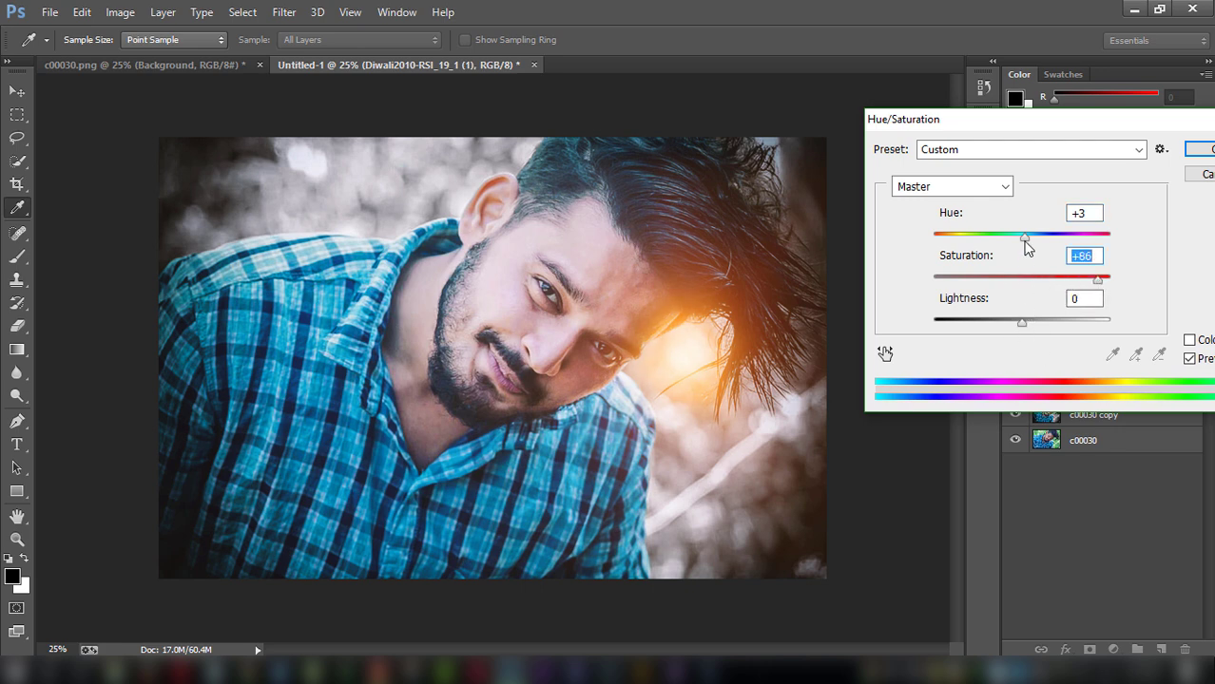
pyautogui.moveTo(1025, 237); pyautogui.dragTo(1016, 238)
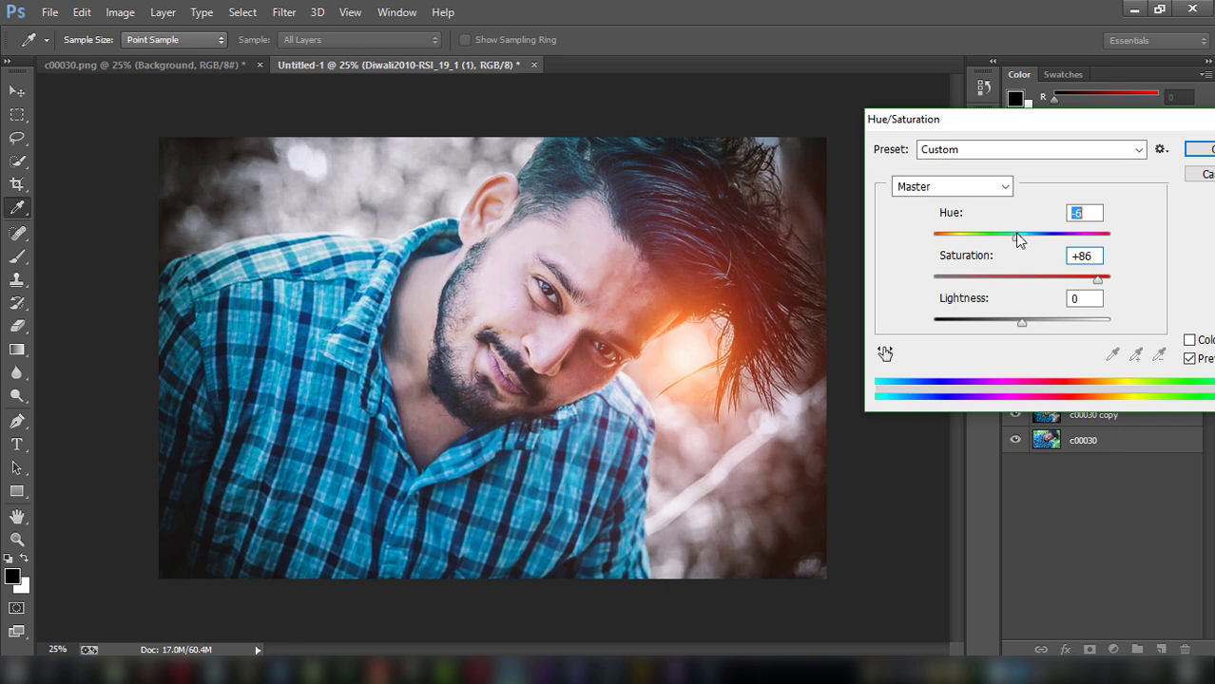
pyautogui.click(1200, 149)
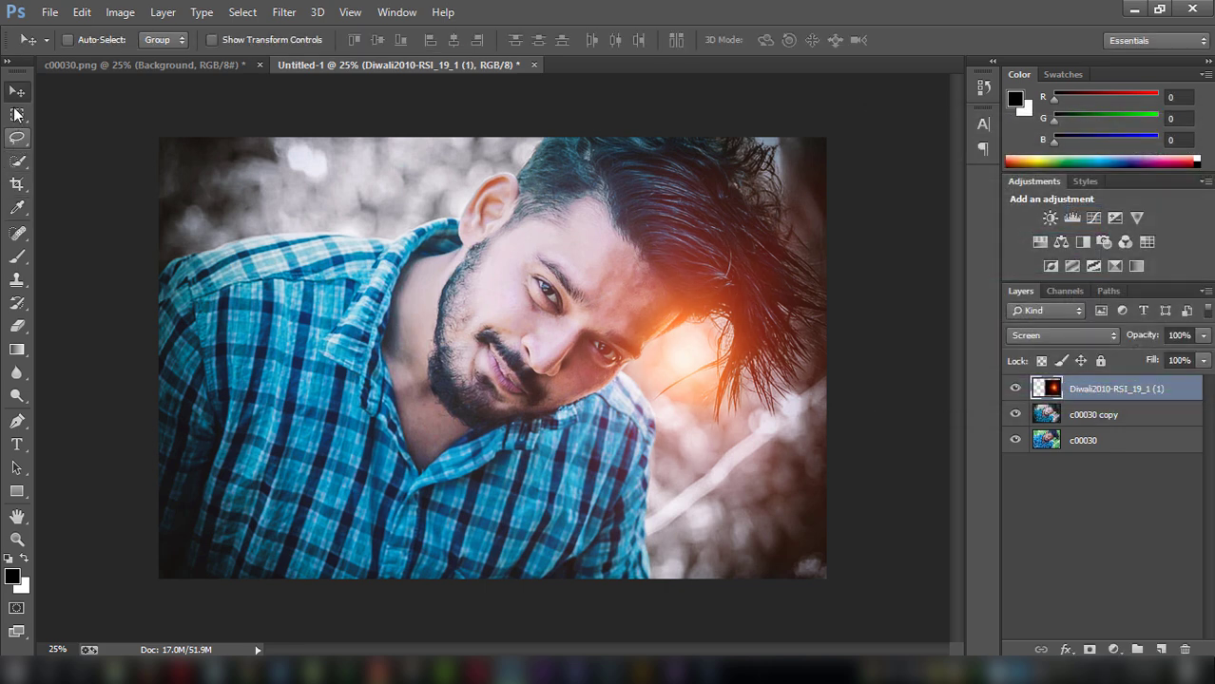
# Step: Scale up the flare, rotate it about 141°, and position it across the hair
pyautogui.click(16, 91)
pyautogui.click(217, 38)
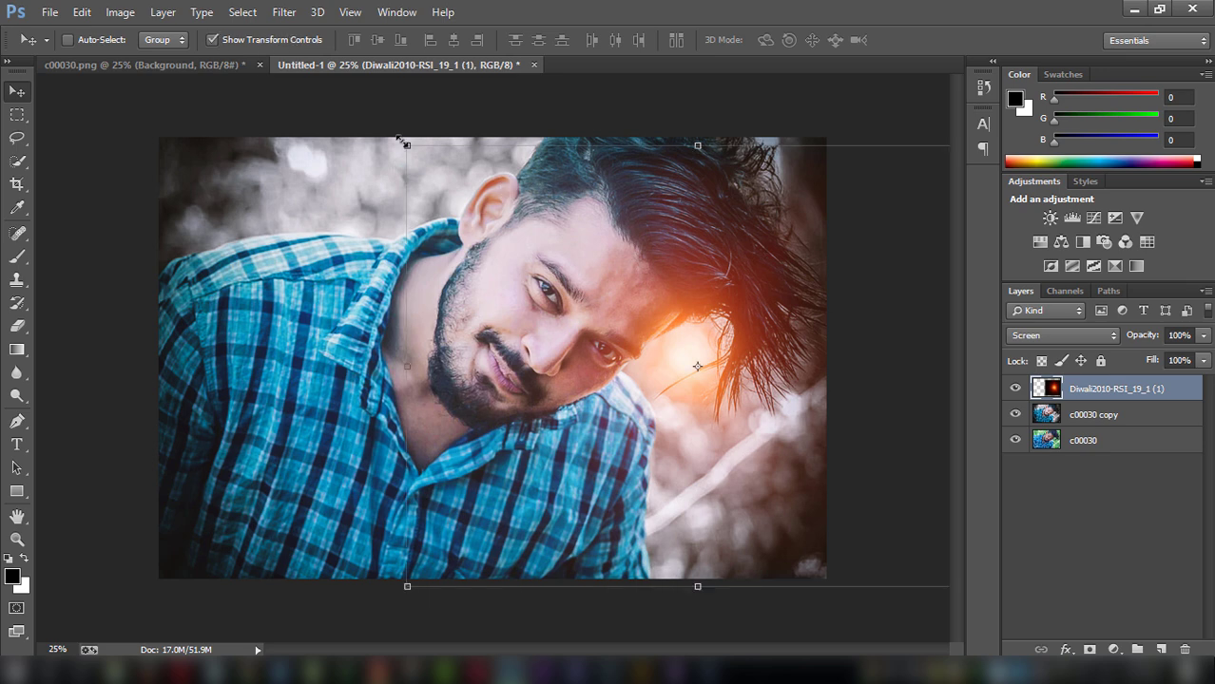
pyautogui.moveTo(406, 145); pyautogui.dragTo(219, 102)
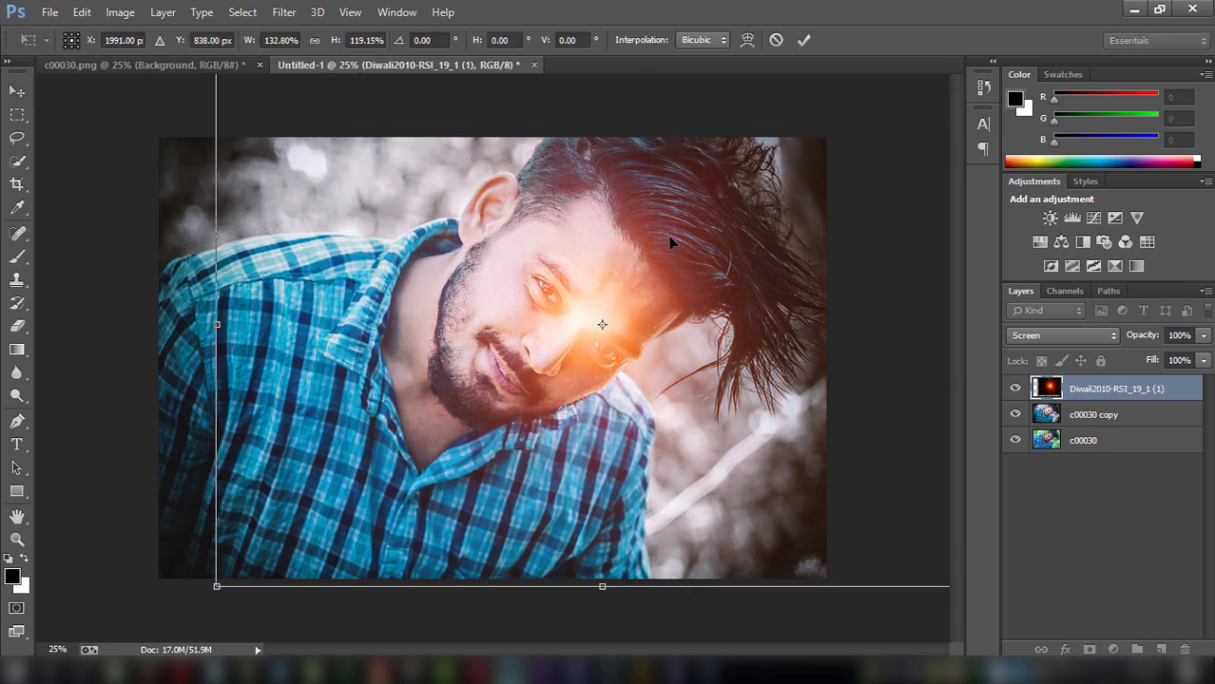
pyautogui.moveTo(668, 236); pyautogui.dragTo(815, 298)
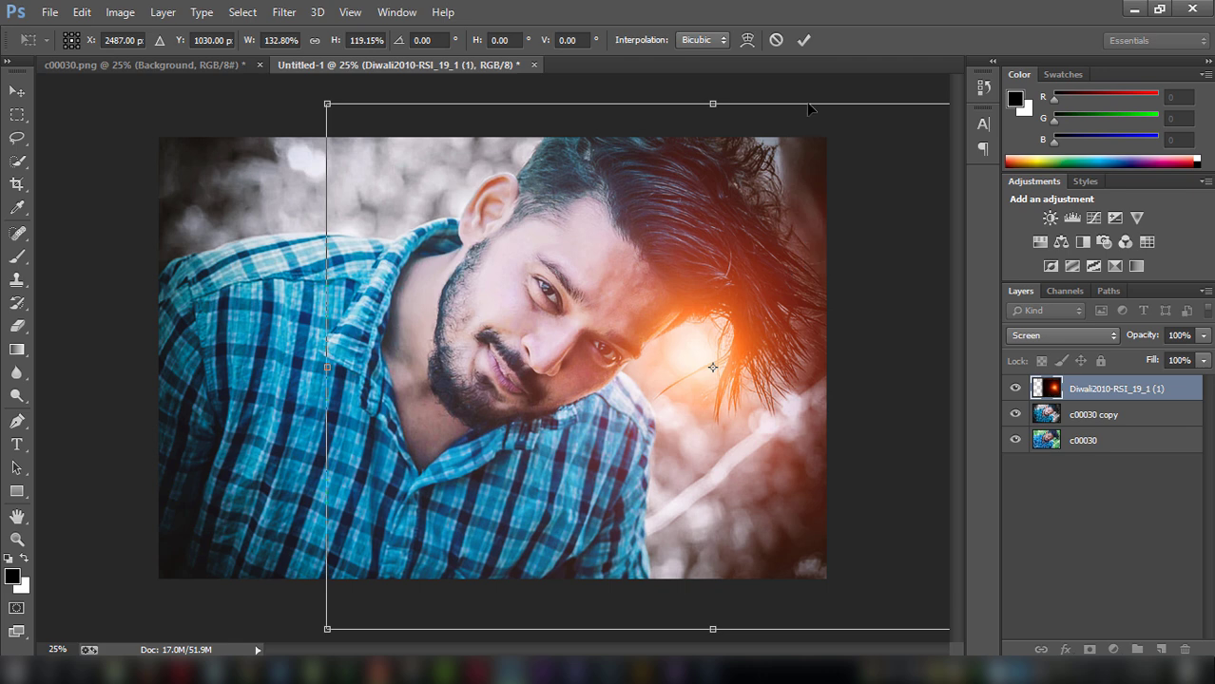
pyautogui.moveTo(829, 89)
pyautogui.mouseDown()
pyautogui.moveTo(751, 482)
pyautogui.moveTo(760, 466)
pyautogui.mouseUp()
pyautogui.moveTo(809, 415); pyautogui.dragTo(768, 414)
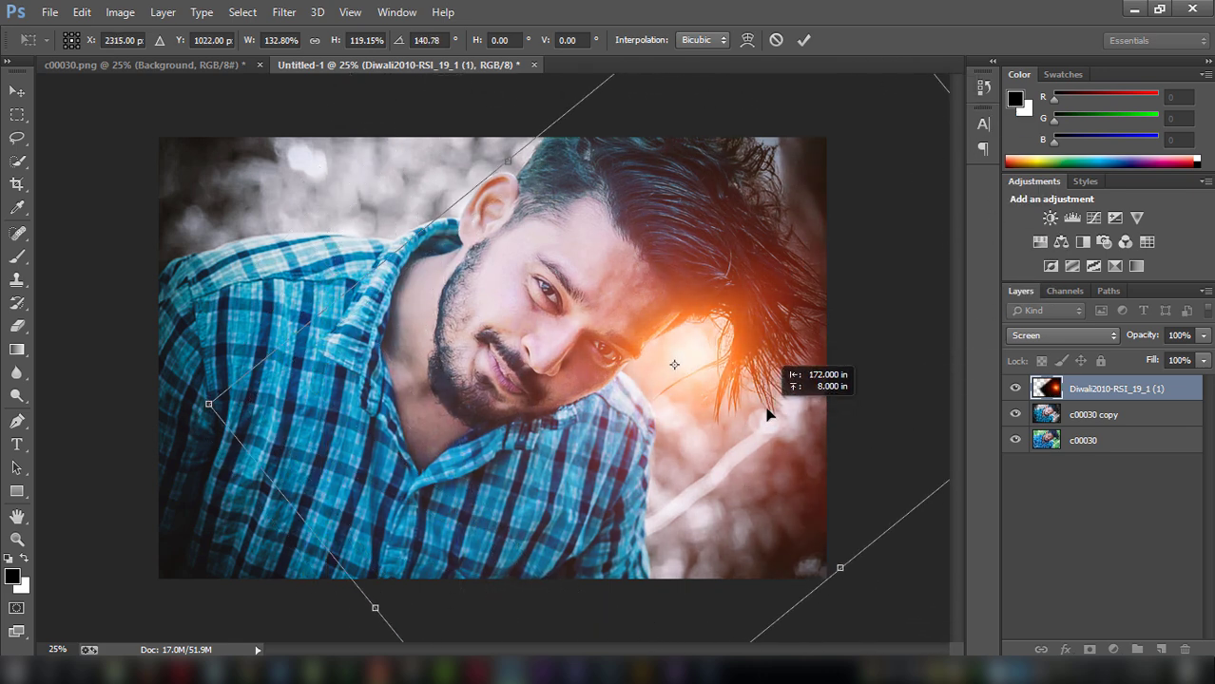
pyautogui.click(805, 41)
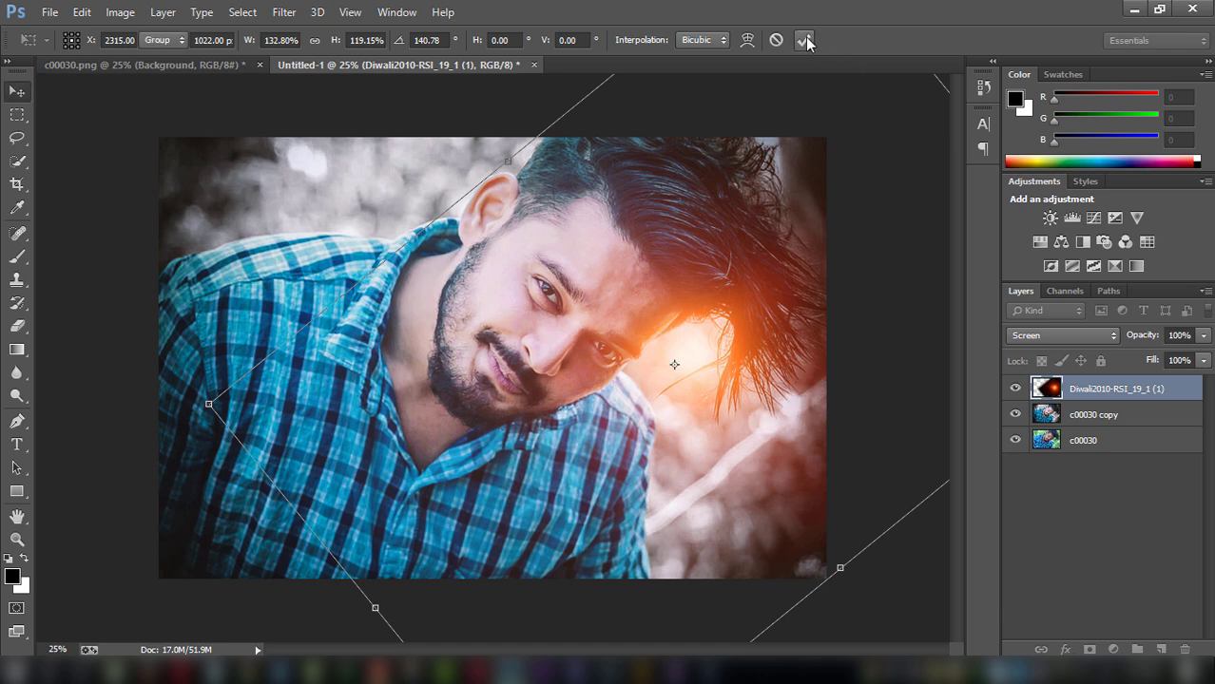
pyautogui.moveTo(758, 297); pyautogui.dragTo(810, 305)
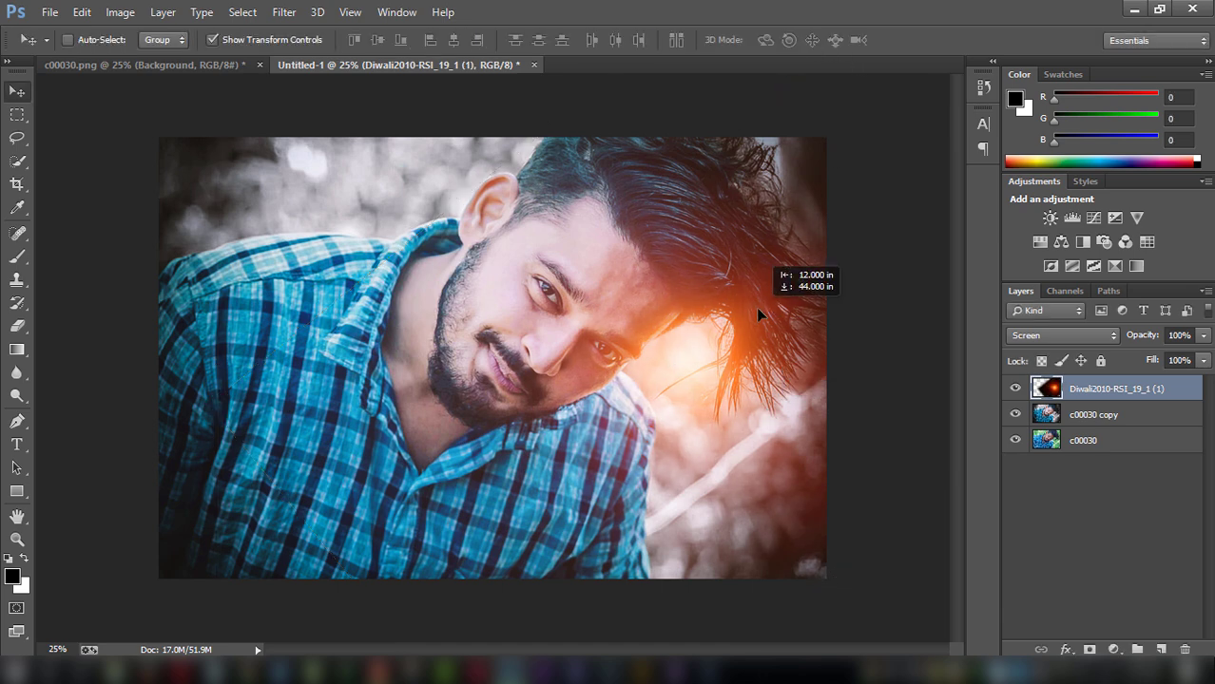
# Step: Set the flare layer's opacity to 93%
pyautogui.click(1204, 360)
pyautogui.moveTo(1186, 361); pyautogui.dragTo(1199, 360)
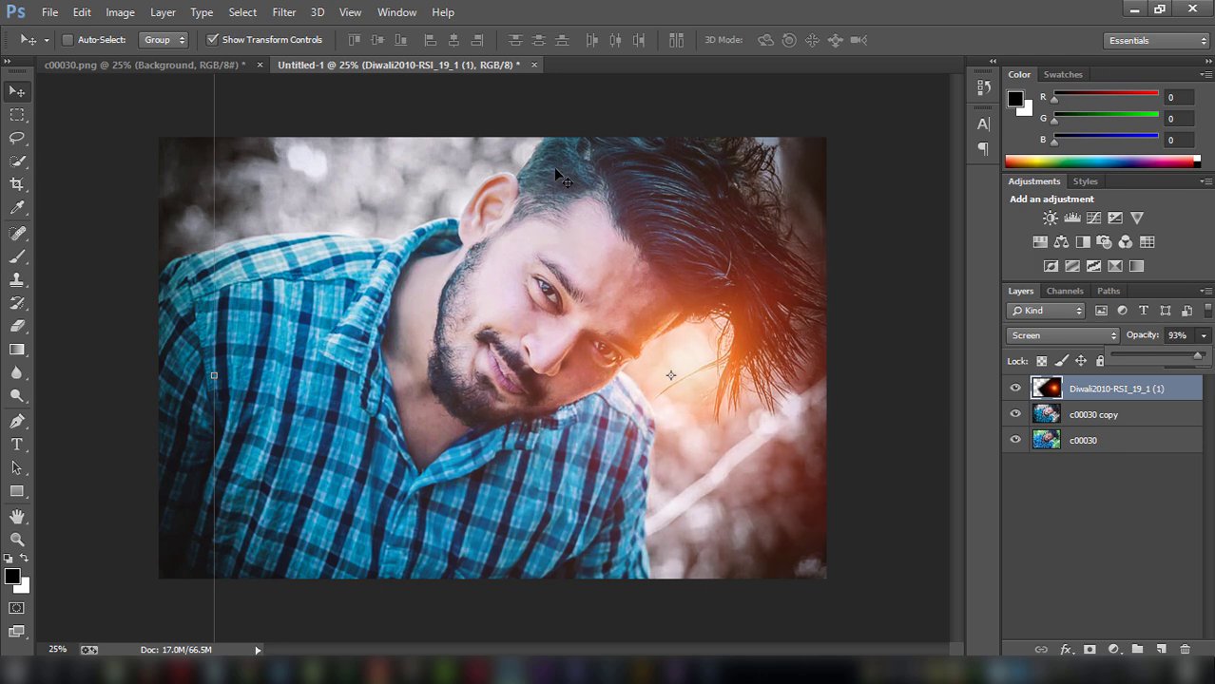
pyautogui.click(213, 40)
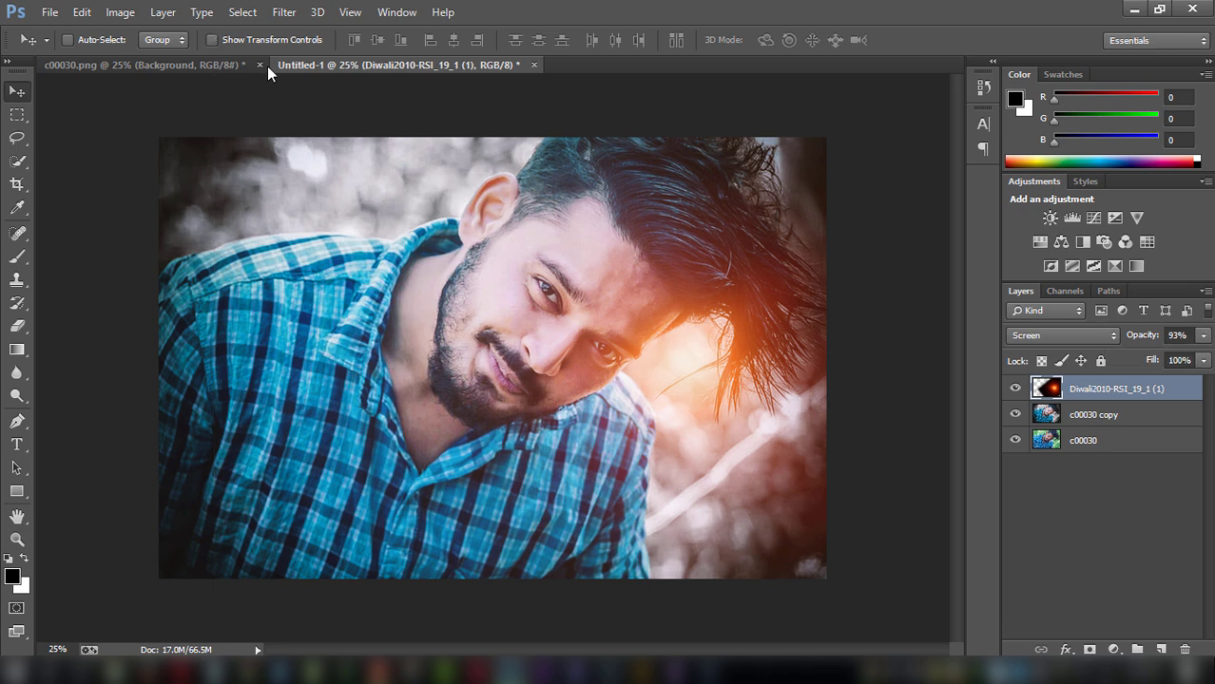
# Step: Duplicate the flare layer and move the copy over the top-left background
pyautogui.rightClick(1139, 394)
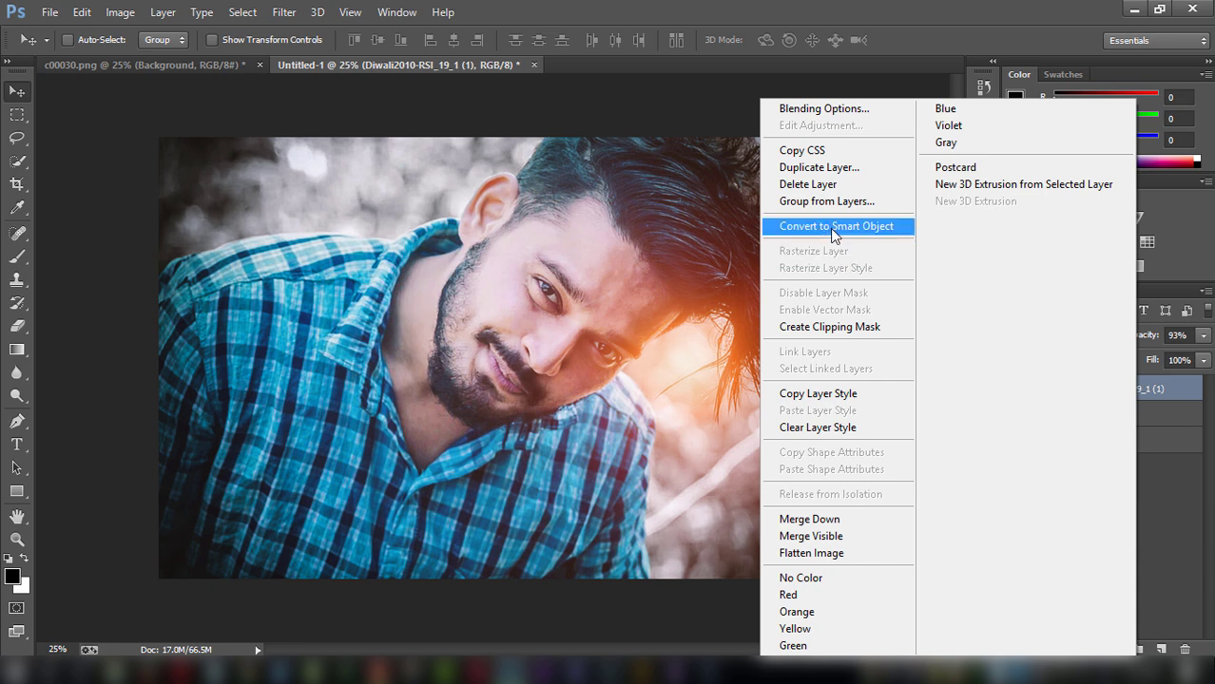
pyautogui.click(828, 168)
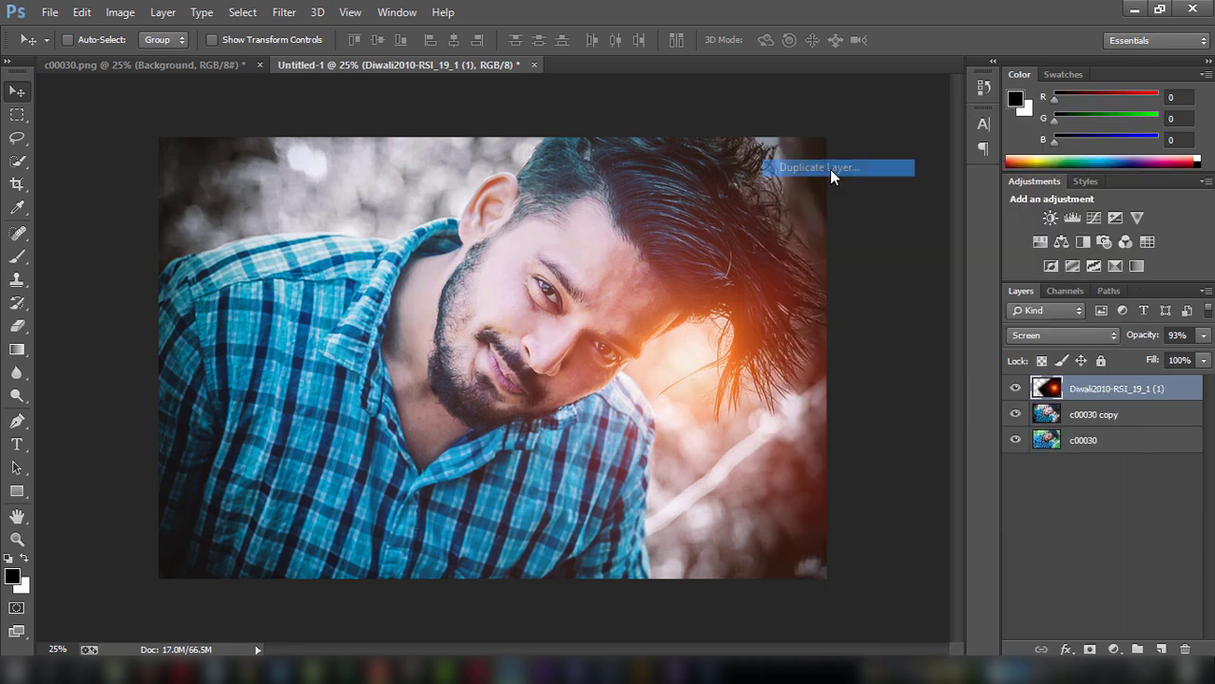
pyautogui.click(764, 200)
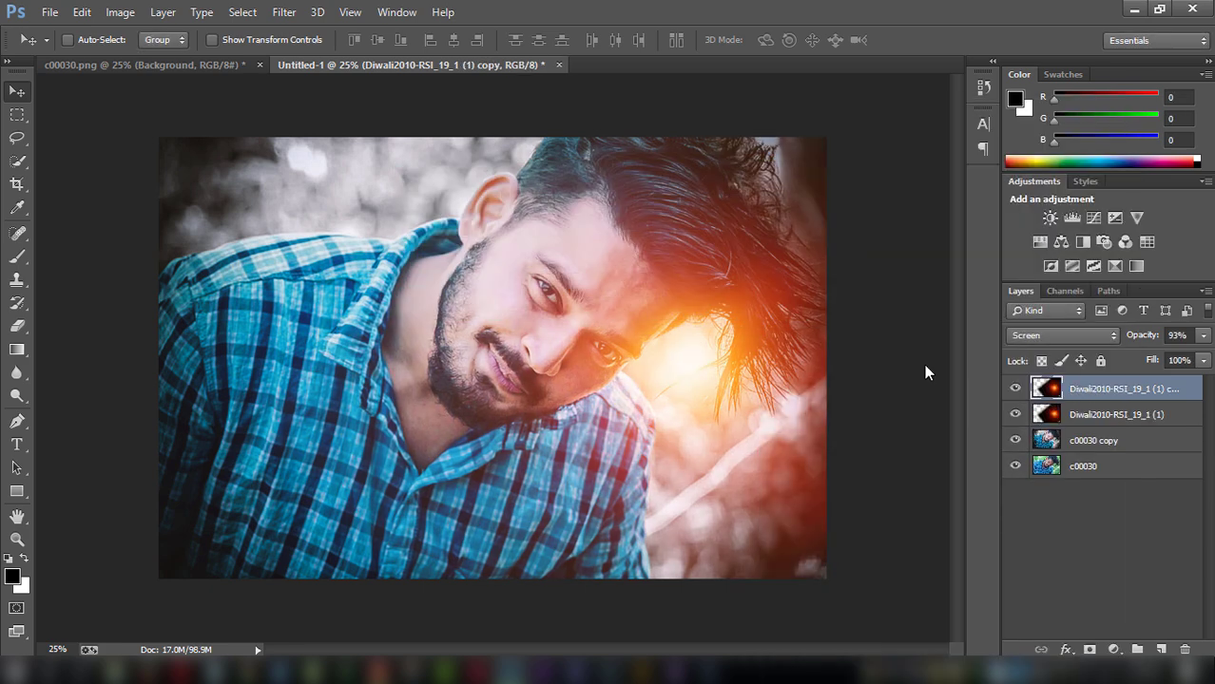
pyautogui.moveTo(708, 339); pyautogui.dragTo(456, 164)
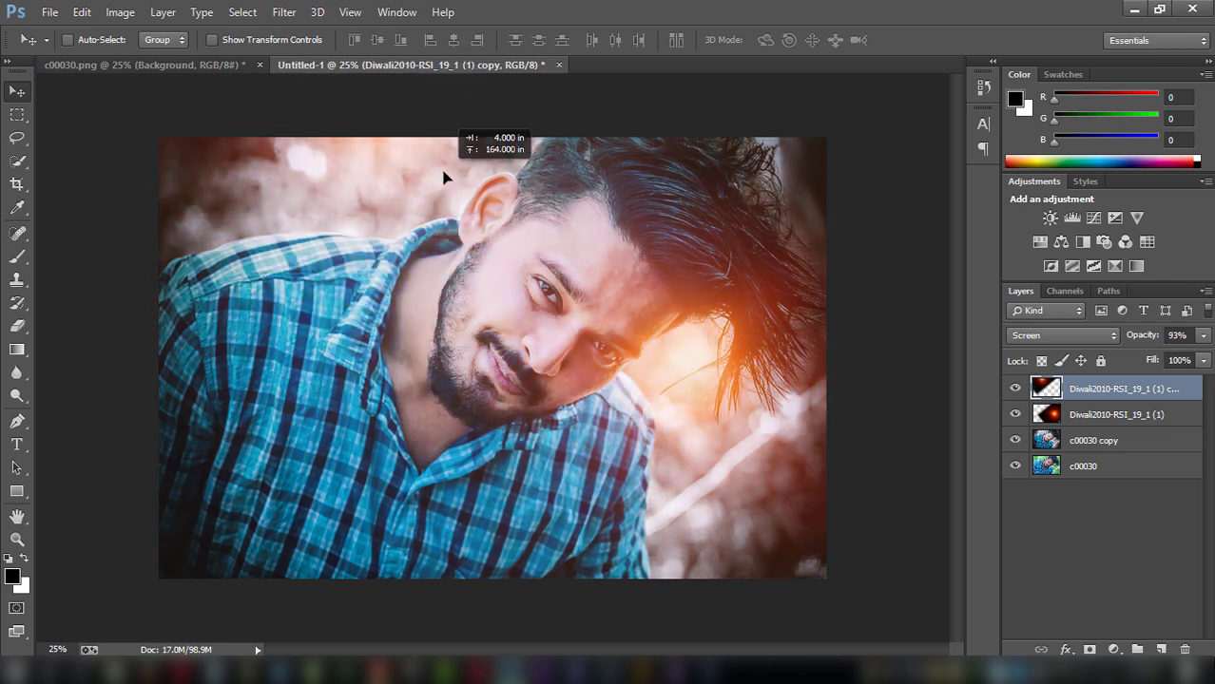
pyautogui.moveTo(456, 164); pyautogui.dragTo(440, 165)
# Step: Enlarge the flare copy to about 132% and return the zoom to 25%
pyautogui.click(210, 40)
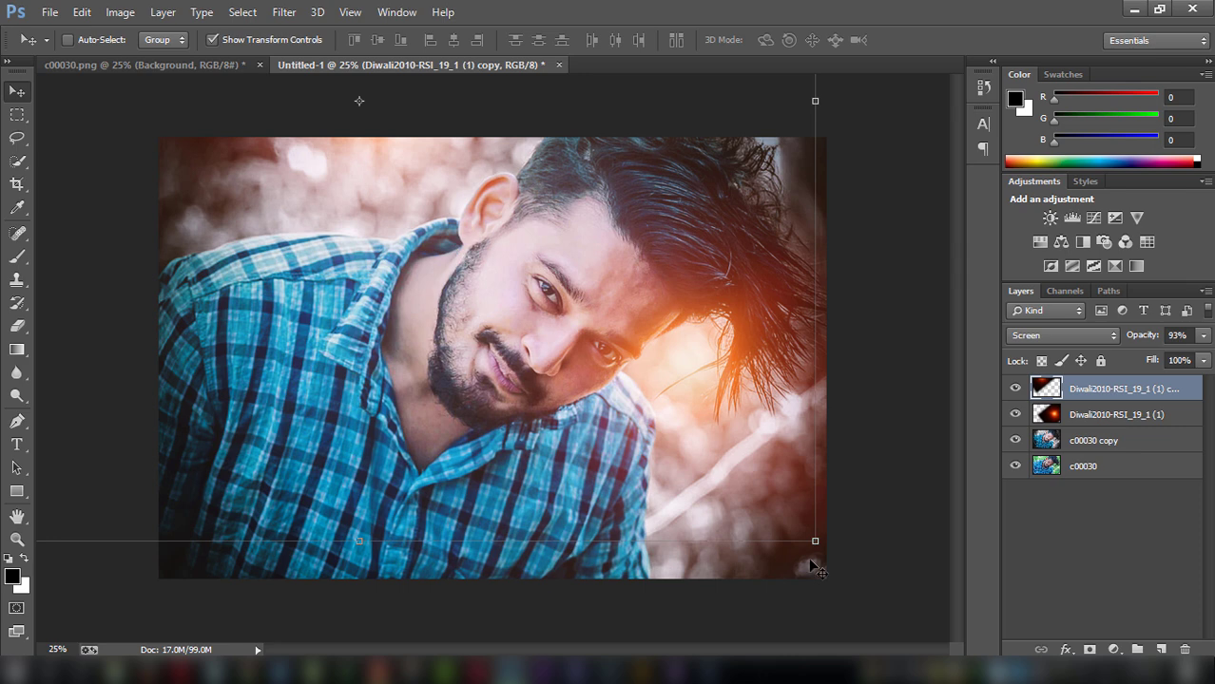
pyautogui.hotkey('ctrl', '-')
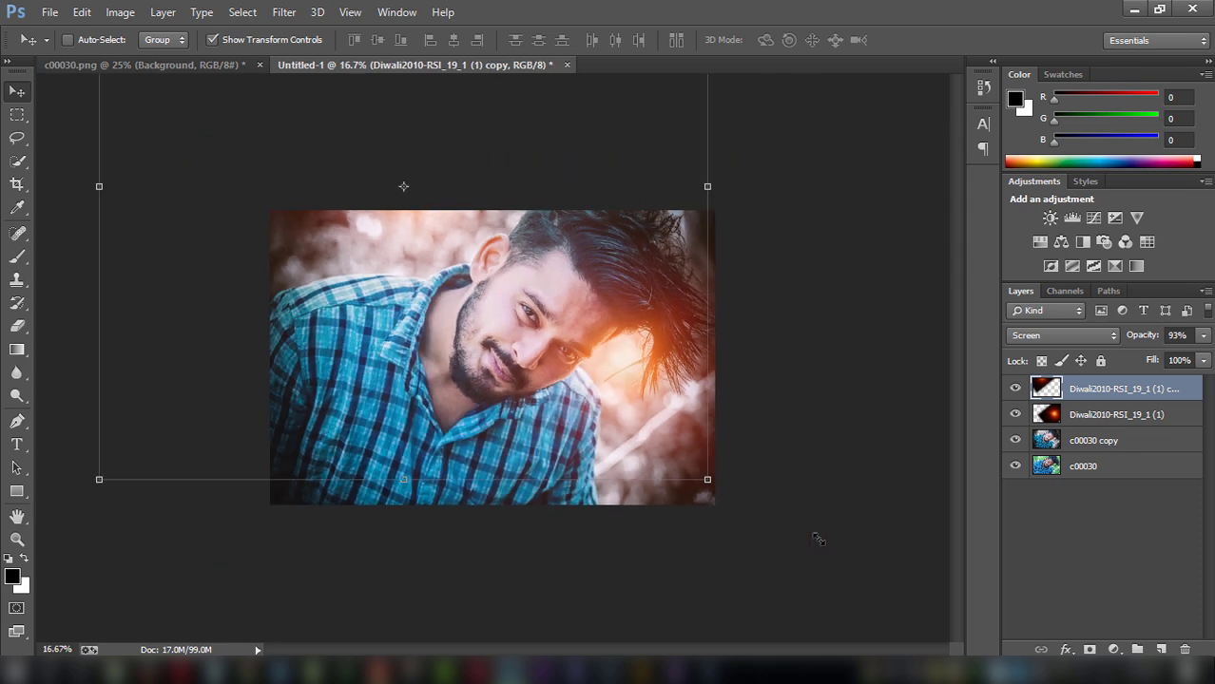
pyautogui.moveTo(707, 482)
pyautogui.mouseDown()
pyautogui.moveTo(711, 506)
pyautogui.moveTo(701, 468)
pyautogui.mouseUp()
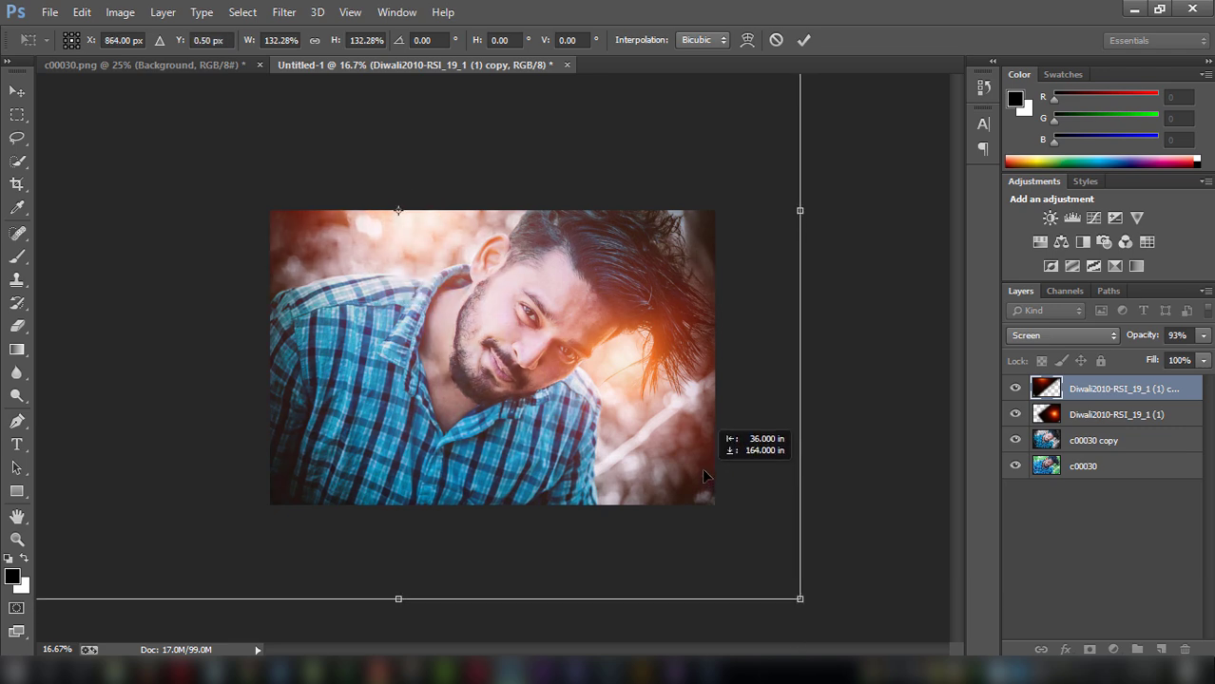
pyautogui.click(804, 42)
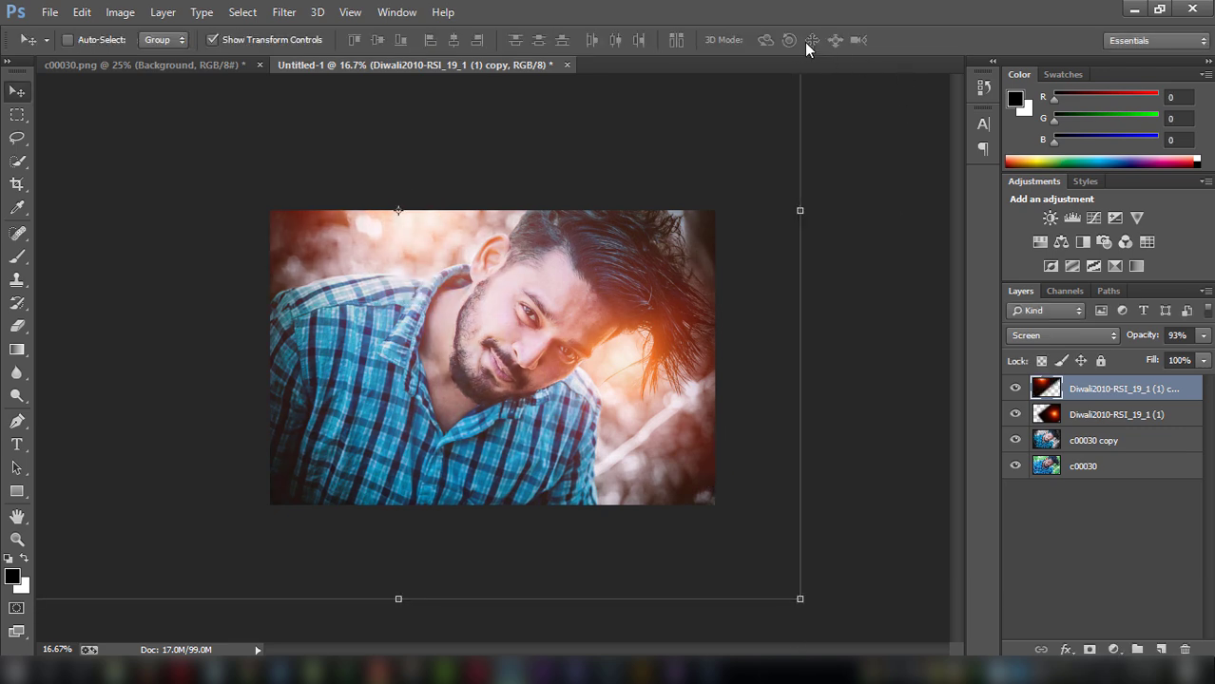
pyautogui.click(210, 41)
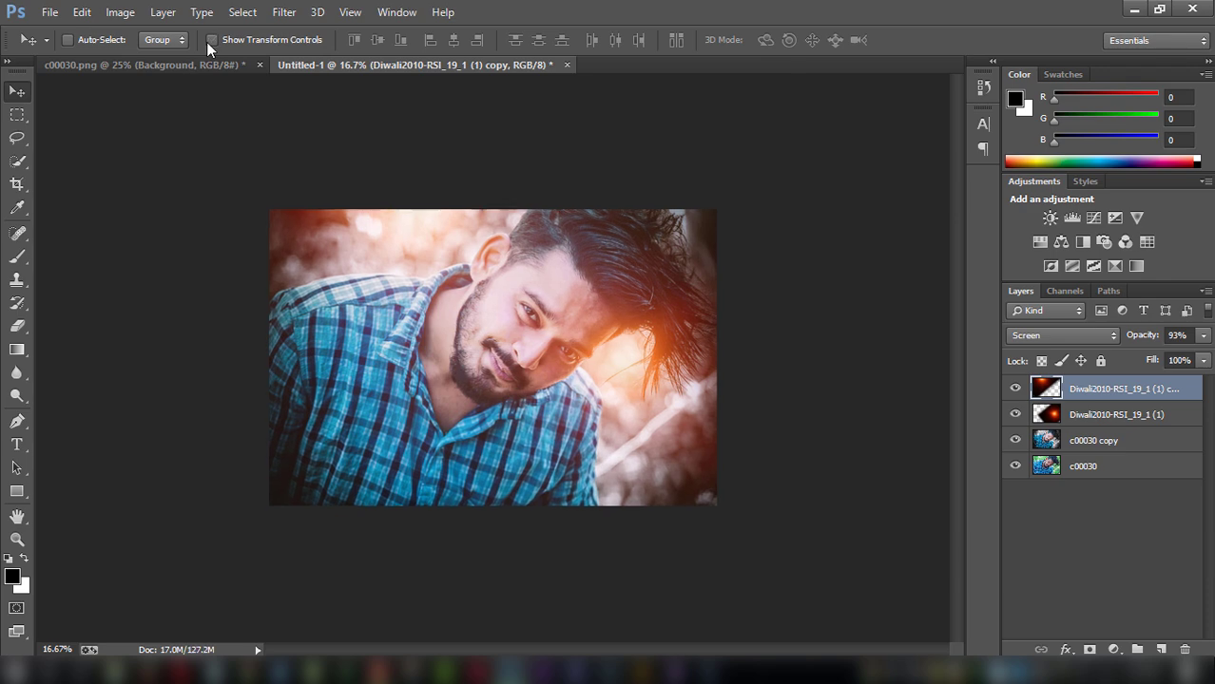
pyautogui.hotkey('ctrl', '+')
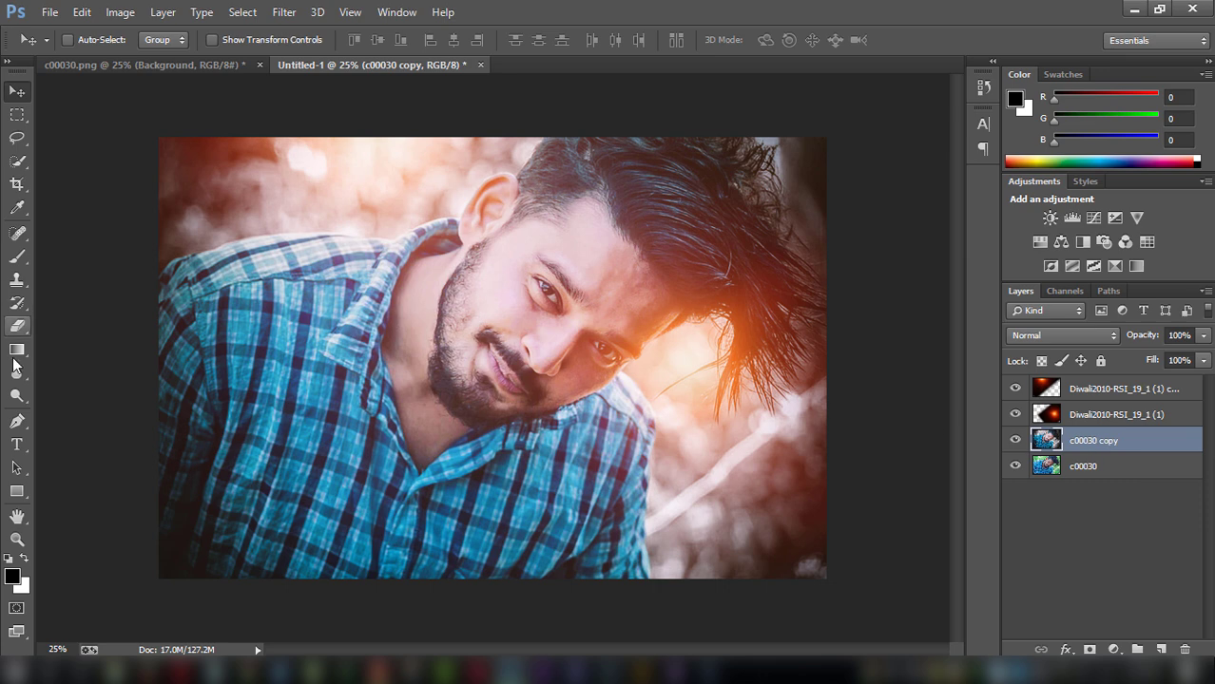
# Step: With the Dodge Tool at 16% Midtones exposure, brighten the man's face from forehead to neck
pyautogui.click(17, 397)
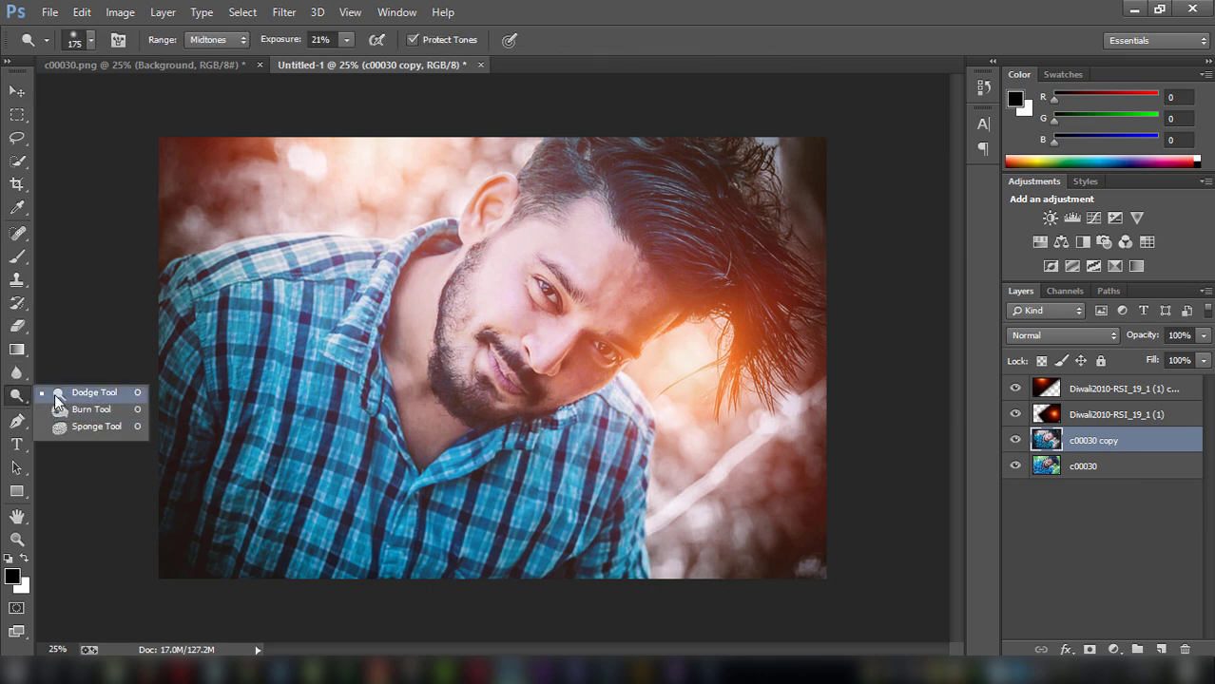
pyautogui.click(65, 396)
pyautogui.click(347, 40)
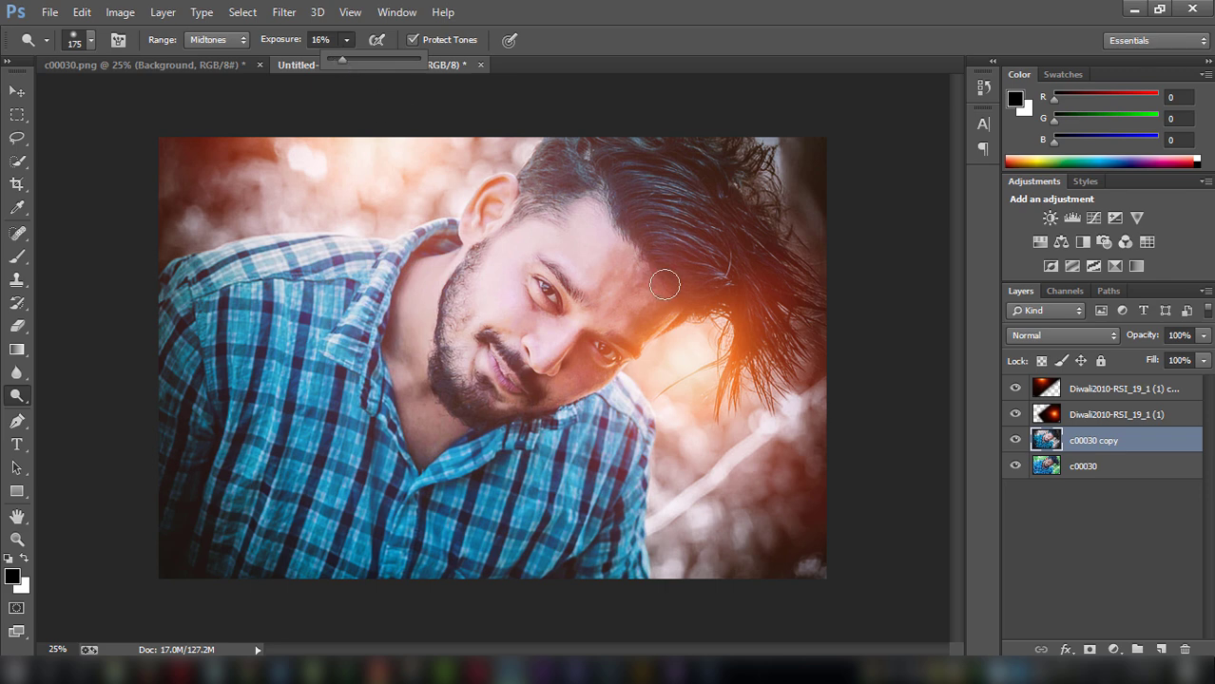
pyautogui.click(518, 278)
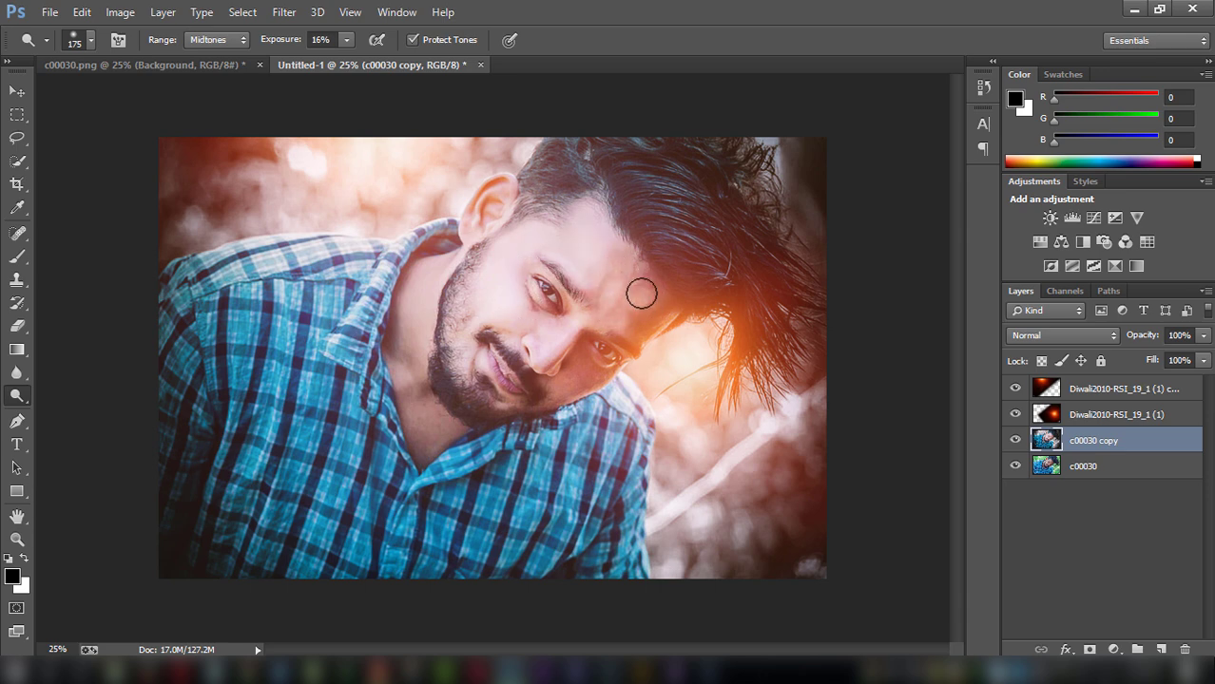
pyautogui.moveTo(418, 318)
pyautogui.mouseDown()
pyautogui.moveTo(402, 332)
pyautogui.moveTo(416, 428)
pyautogui.mouseUp()
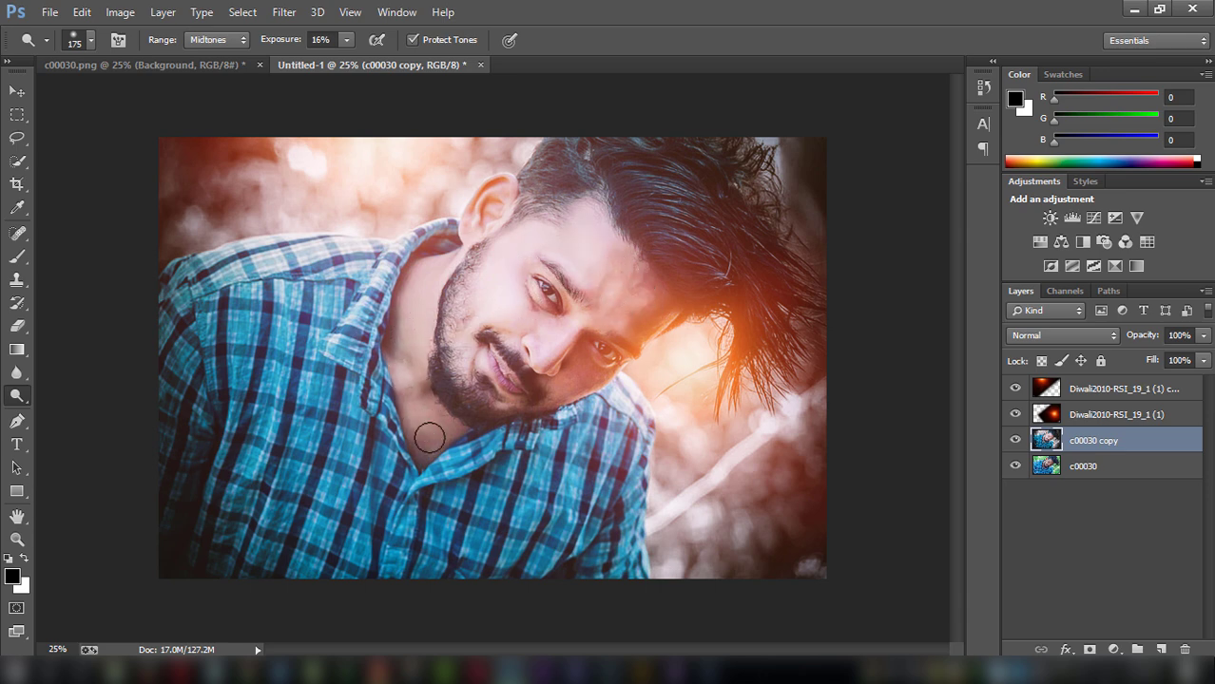